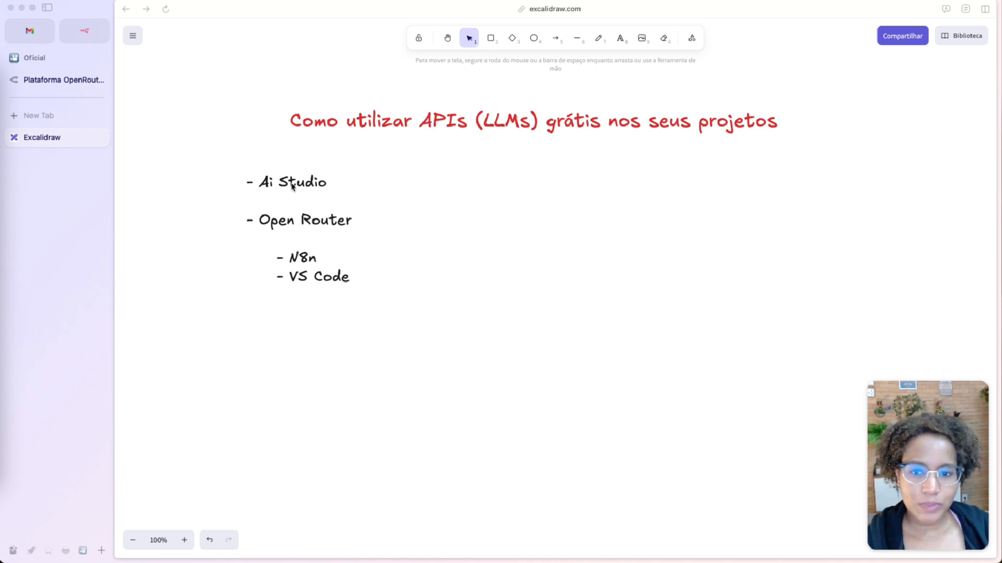
# Append "(Google)" to the "Ai Studio" line of the text list on the canvas
pyautogui.doubleClick(330, 182)
pyautogui.click(329, 182)
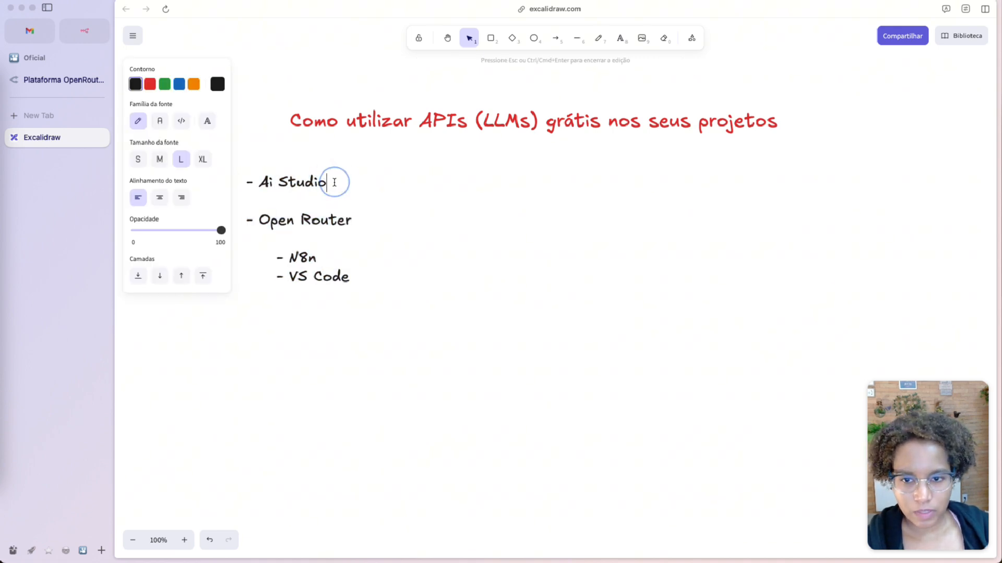
pyautogui.write('(')
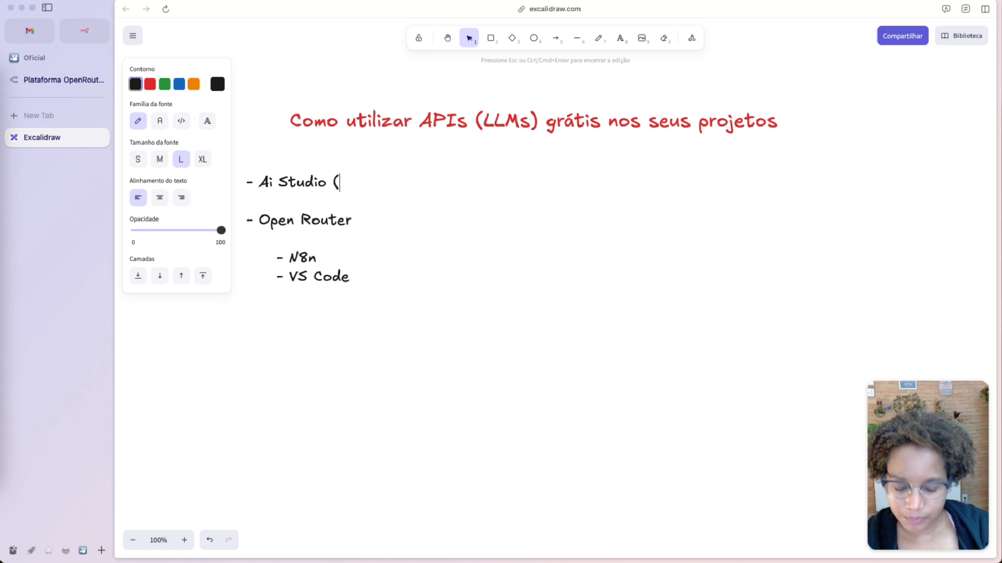
pyautogui.press('capslock')
pyautogui.write('G')
pyautogui.press('capslock')
pyautogui.write('oogle')
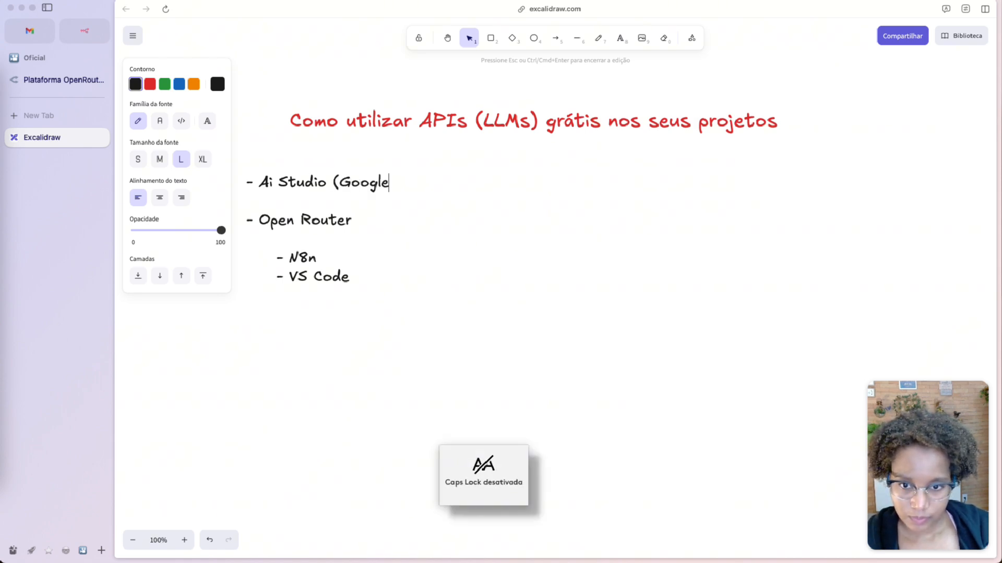
pyautogui.write(')  -')
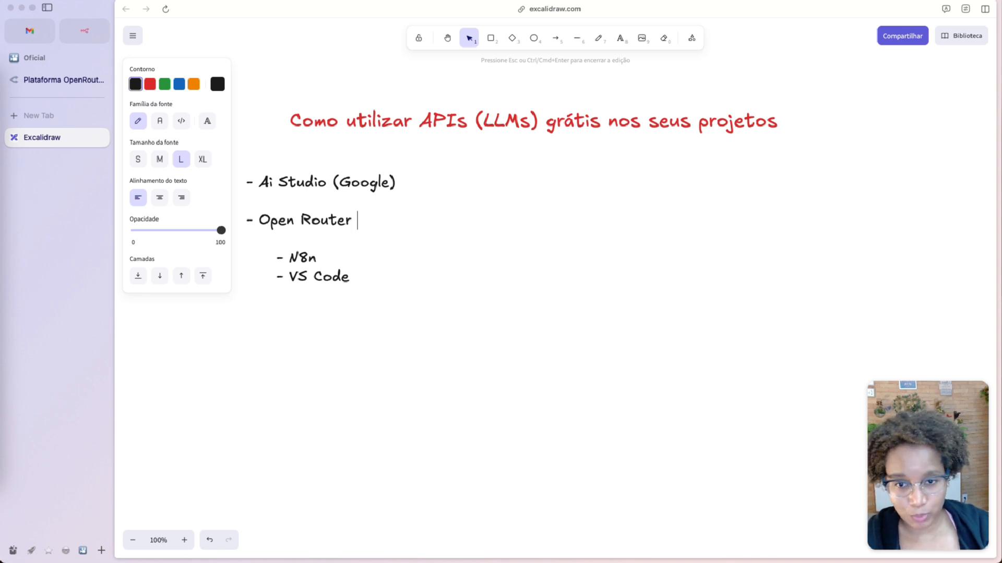
pyautogui.click(290, 257)
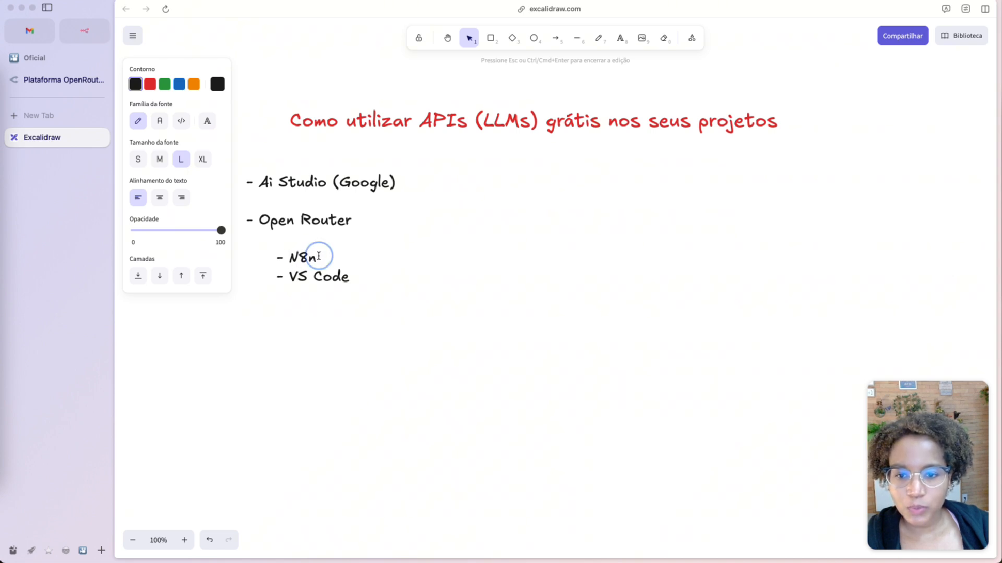
pyautogui.moveTo(317, 257); pyautogui.dragTo(272, 257)
pyautogui.moveTo(270, 180); pyautogui.dragTo(351, 182)
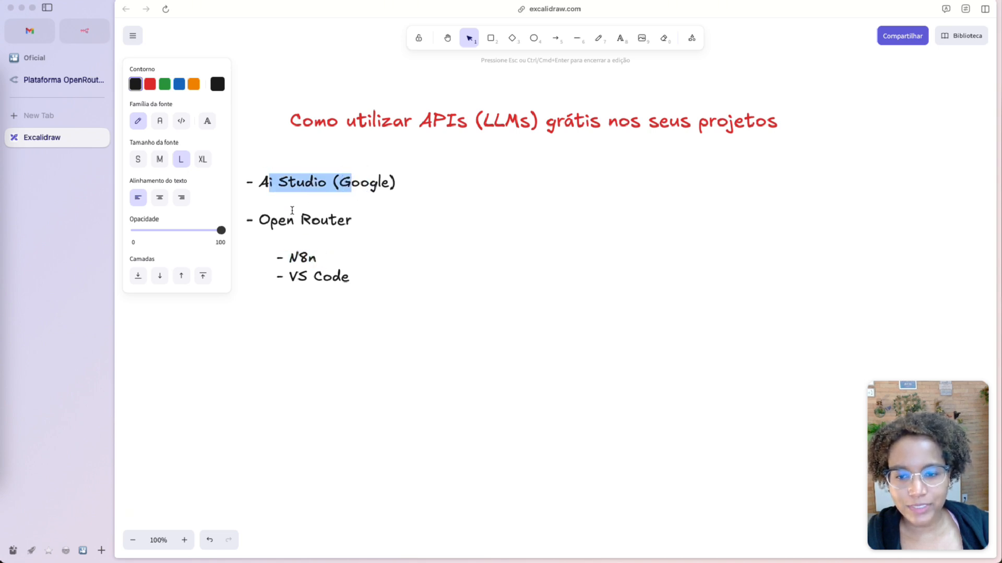
pyautogui.doubleClick(291, 255)
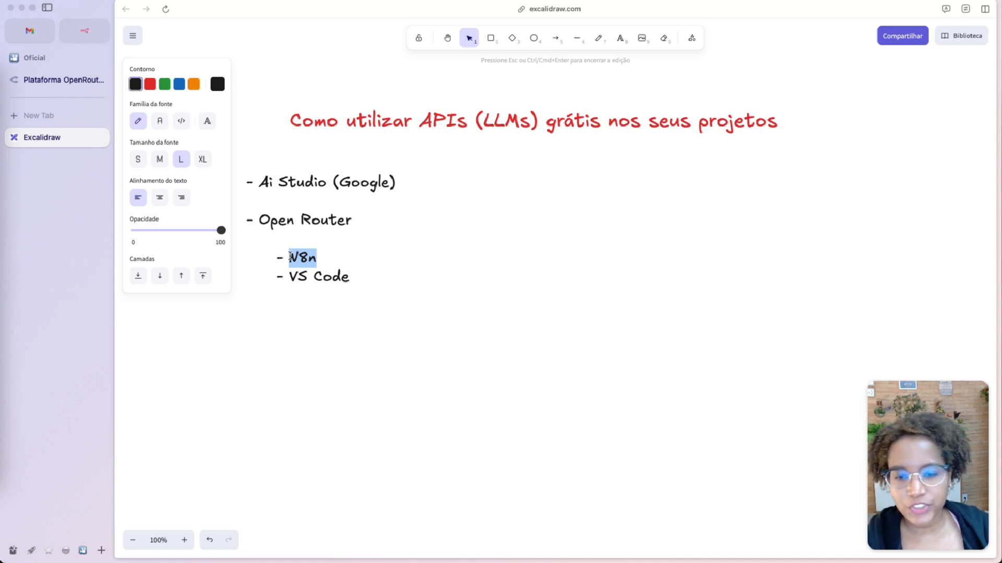
pyautogui.moveTo(285, 277); pyautogui.dragTo(351, 277)
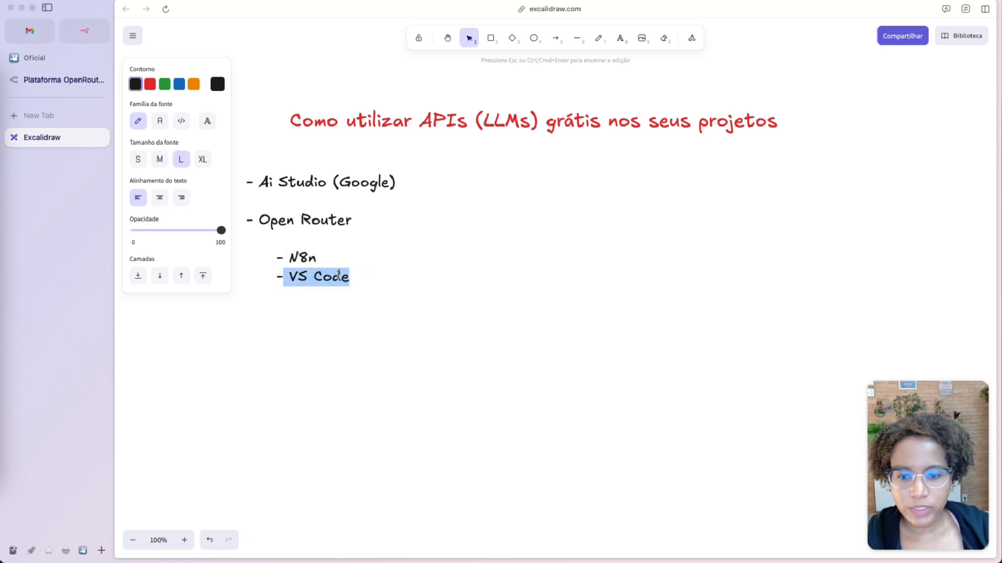
pyautogui.click(339, 276)
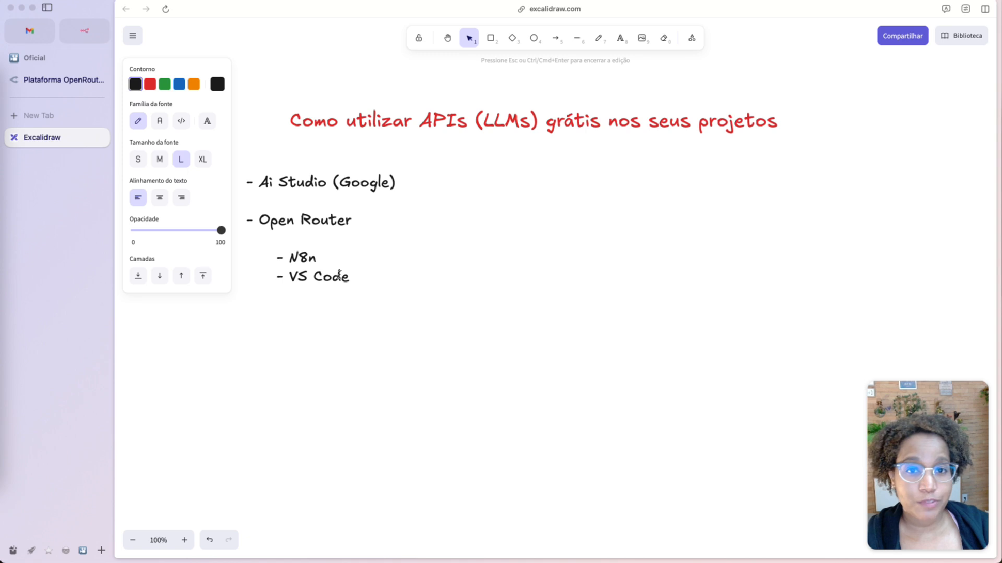
pyautogui.doubleClick(341, 276)
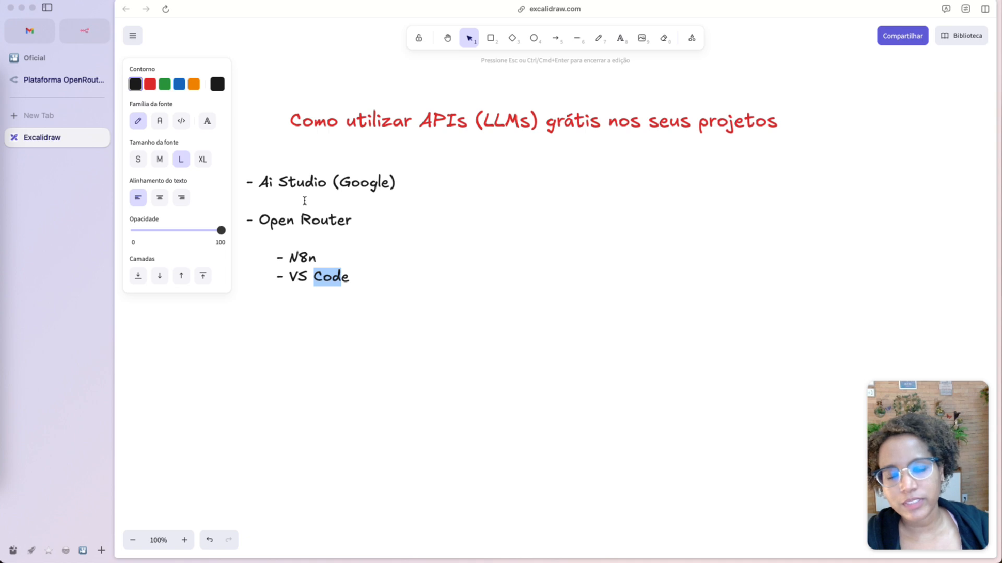
pyautogui.click(323, 273)
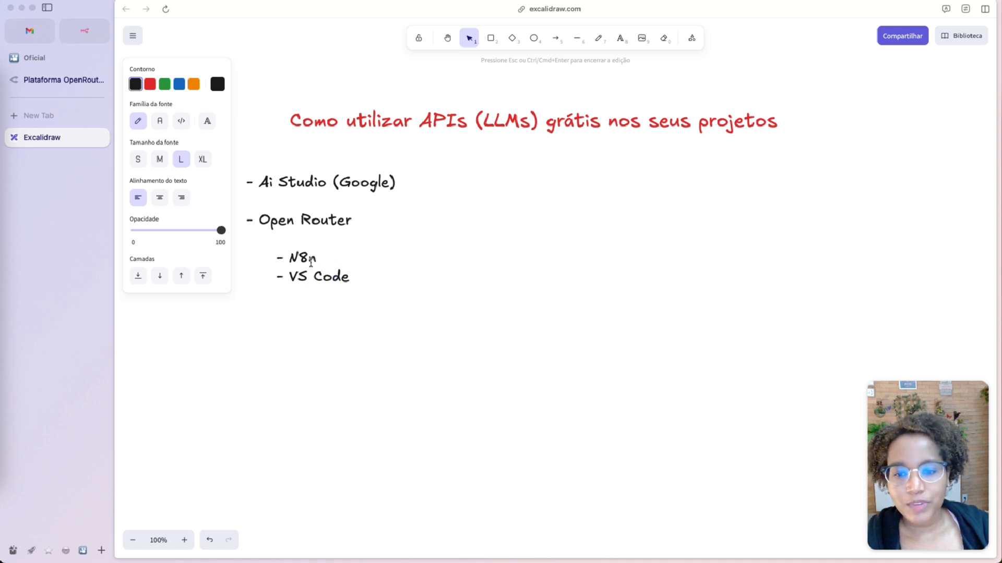
pyautogui.click(311, 258)
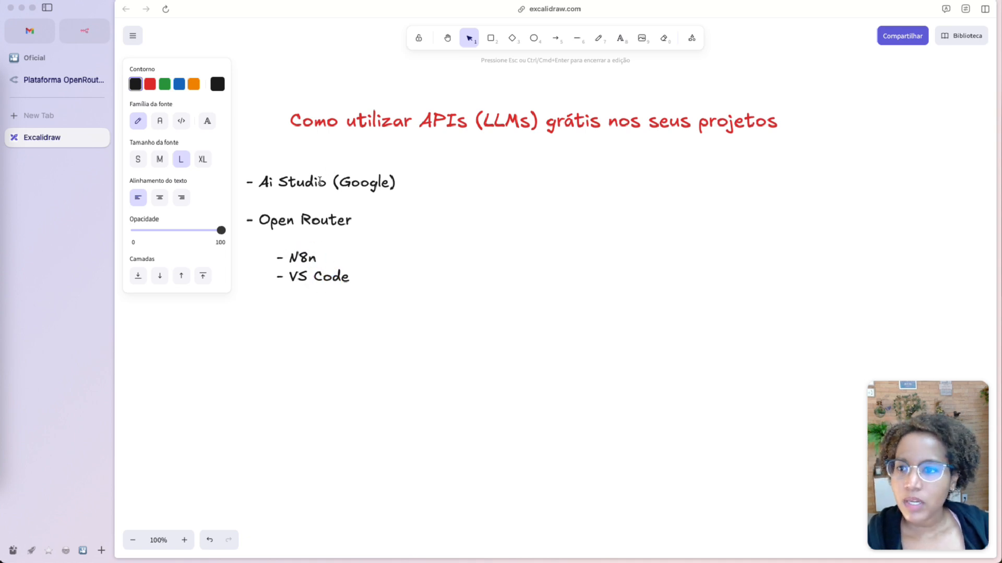
pyautogui.click(320, 181)
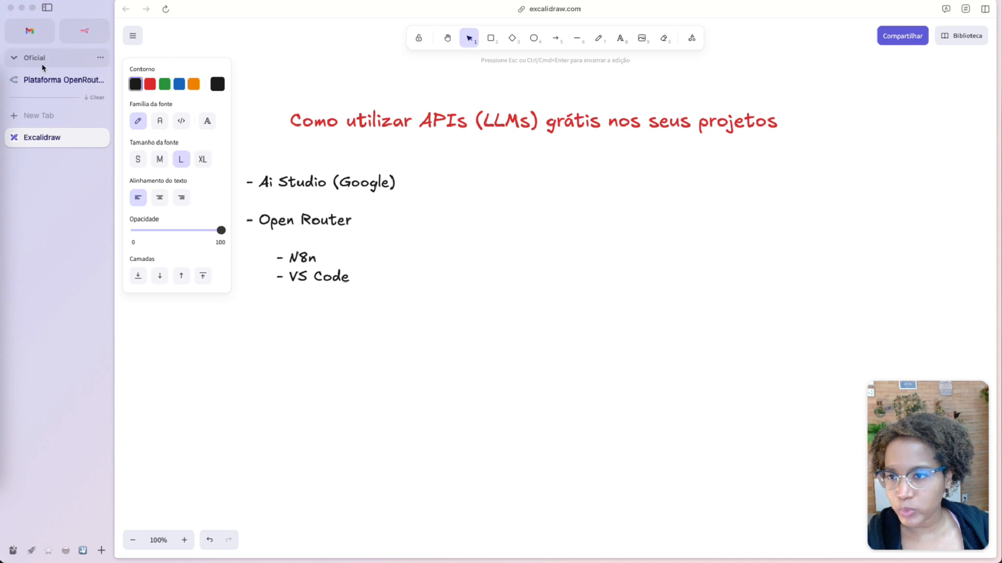
# Search the web for "ai studio" in a new tab and open the Google AI Studio site
pyautogui.click(47, 115)
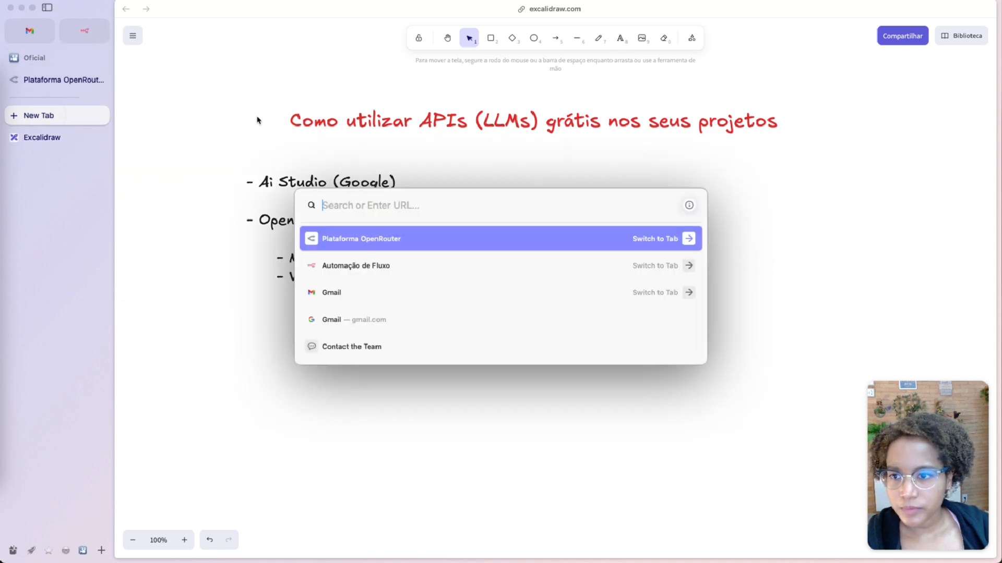
pyautogui.write('ai')
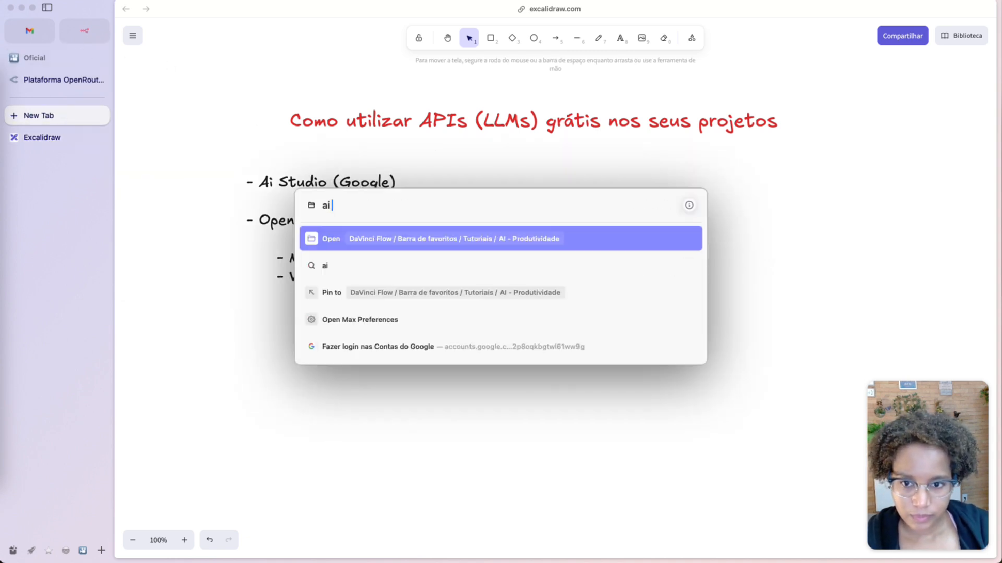
pyautogui.write(' studio')
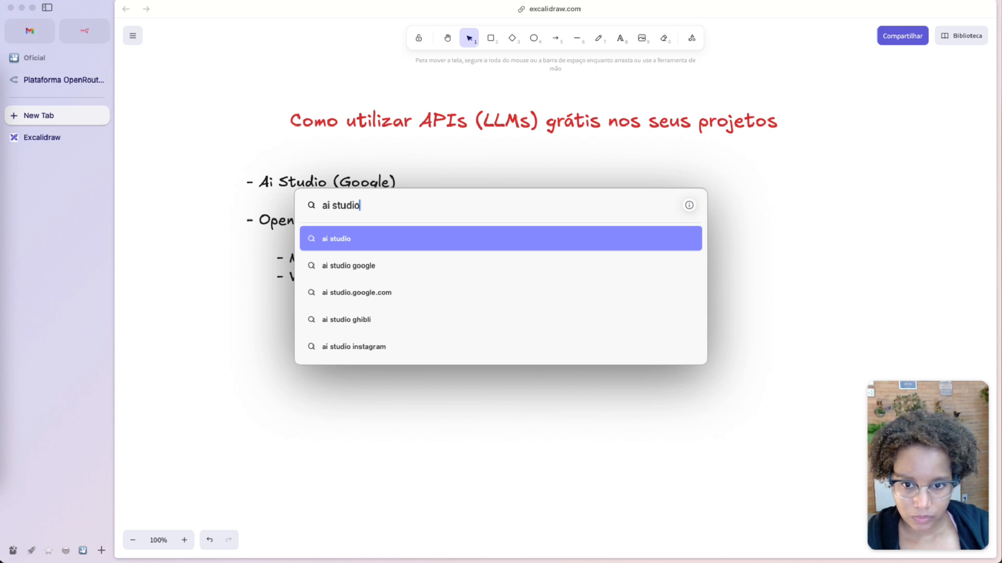
pyautogui.press('Return')
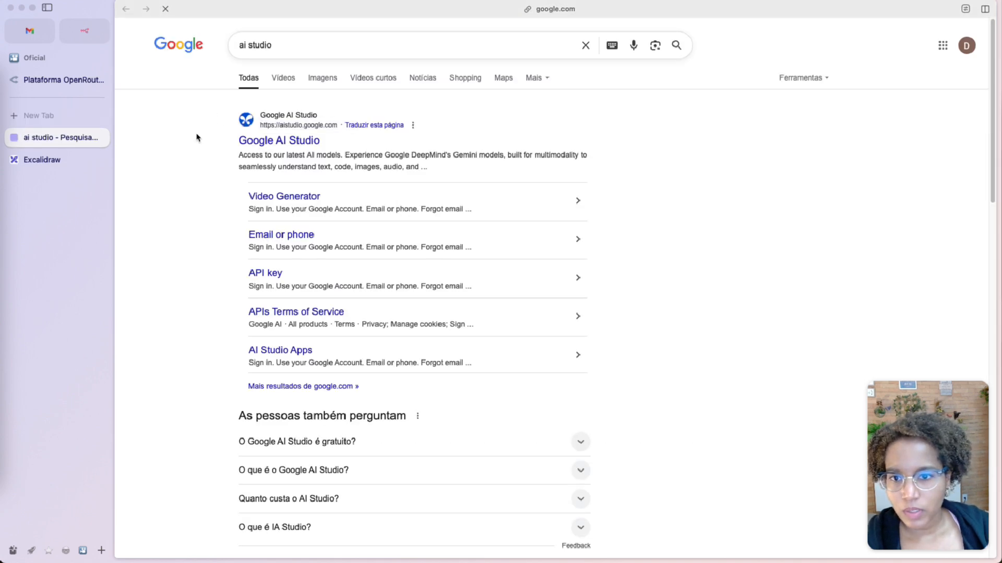
pyautogui.click(291, 140)
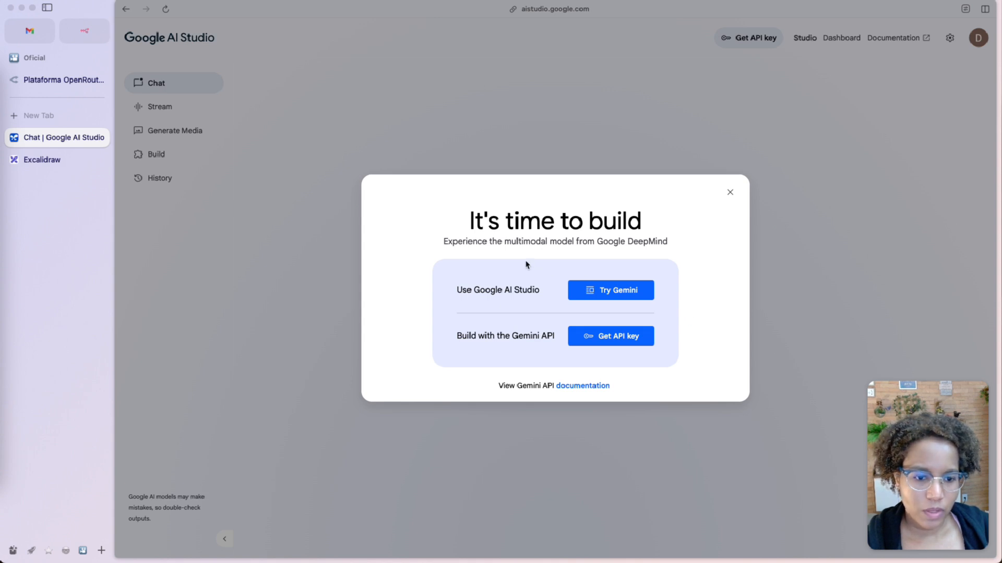
# Go to the Gemini API key page and accept the terms of service, opting in to the update e-mails
pyautogui.click(633, 338)
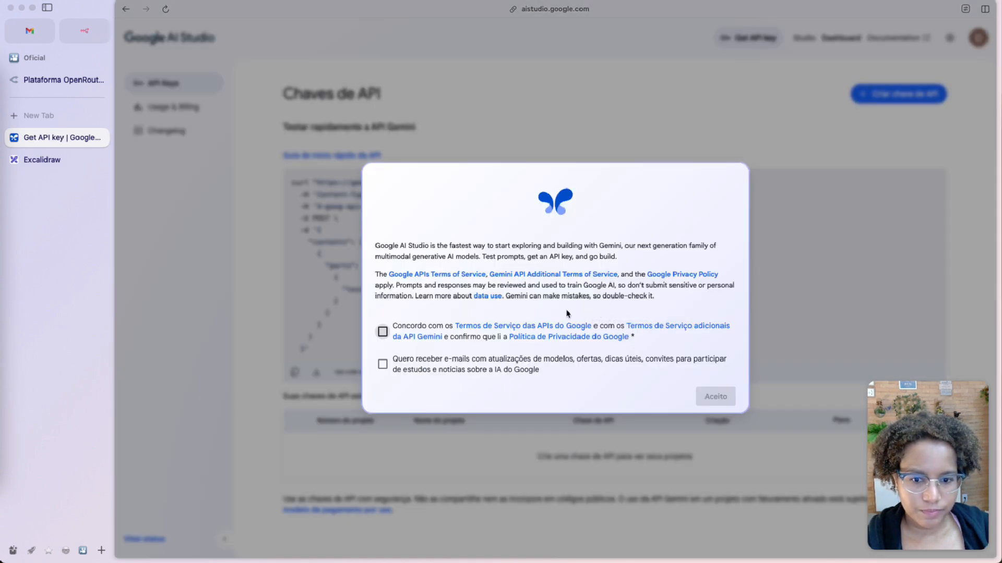
pyautogui.click(382, 332)
pyautogui.click(383, 365)
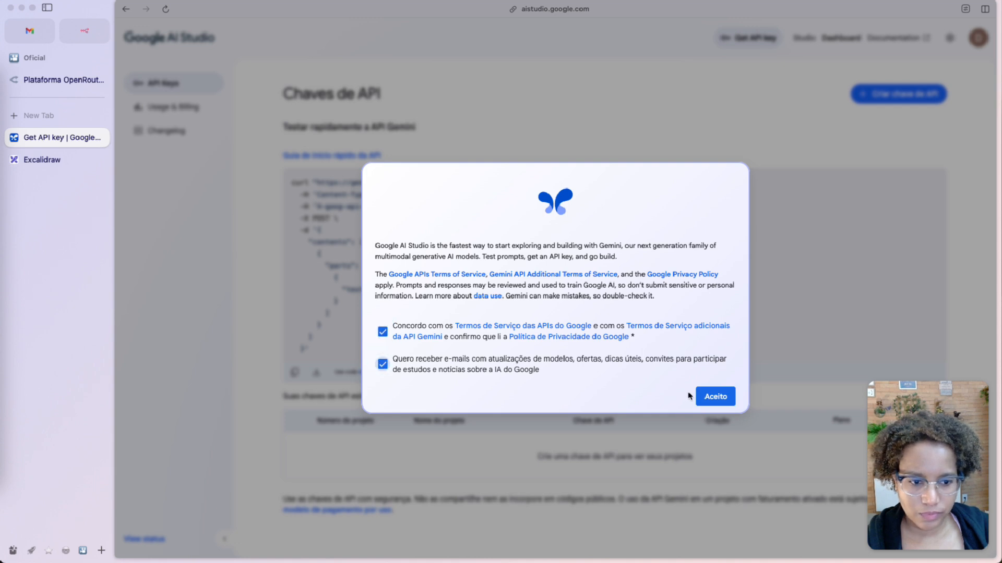
pyautogui.click(721, 398)
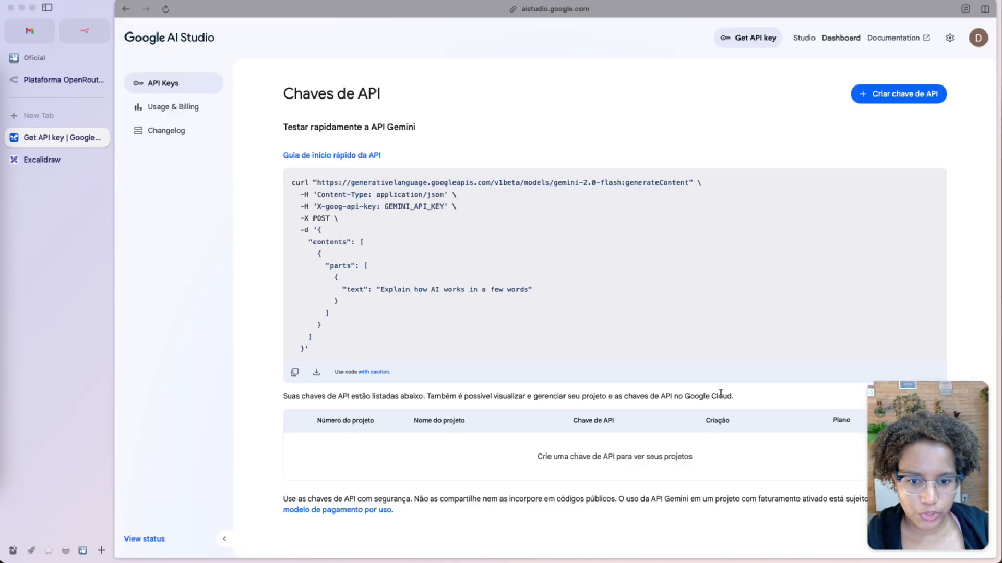
# Create a new Gemini API key, copy it, and close the generated key dialog
pyautogui.click(897, 94)
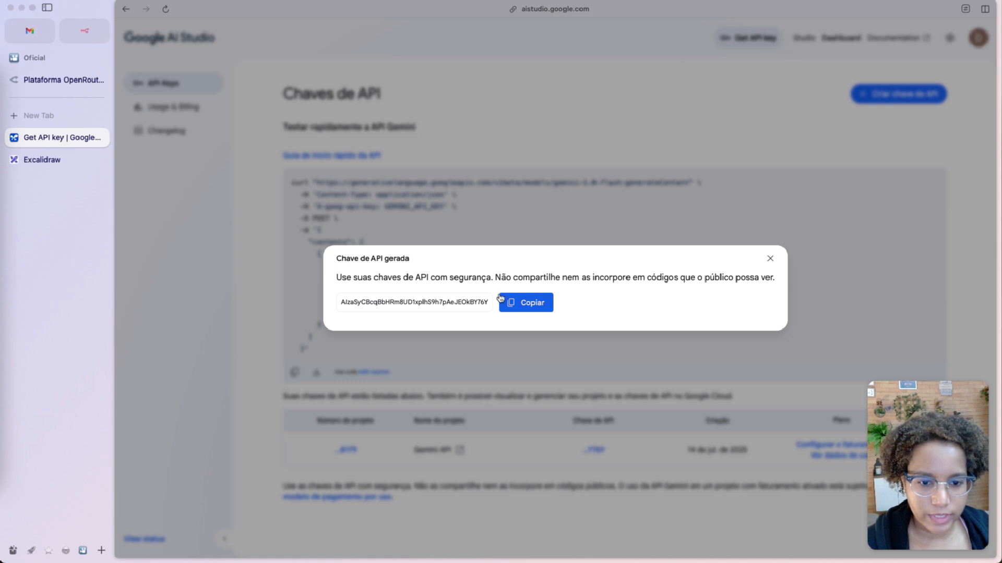
pyautogui.click(537, 307)
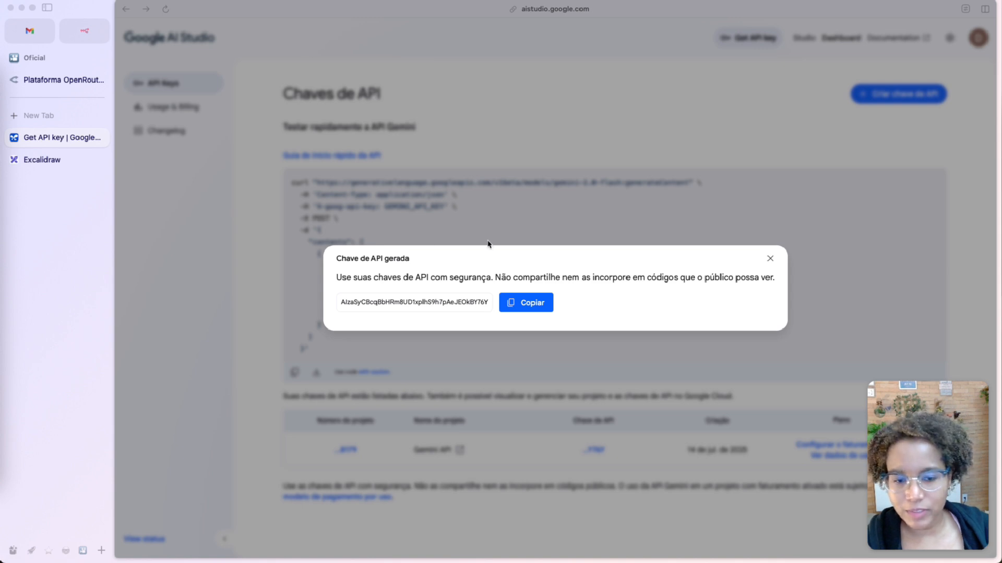
pyautogui.click(770, 259)
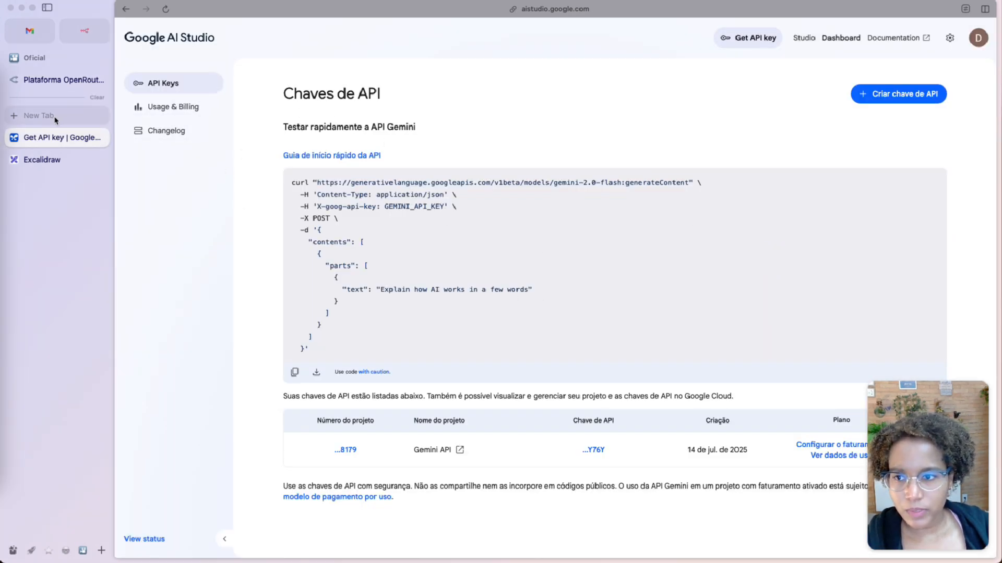
# Switch to n8n and start a new credential for the Google Gemini(PaLM) Api
pyautogui.click(86, 30)
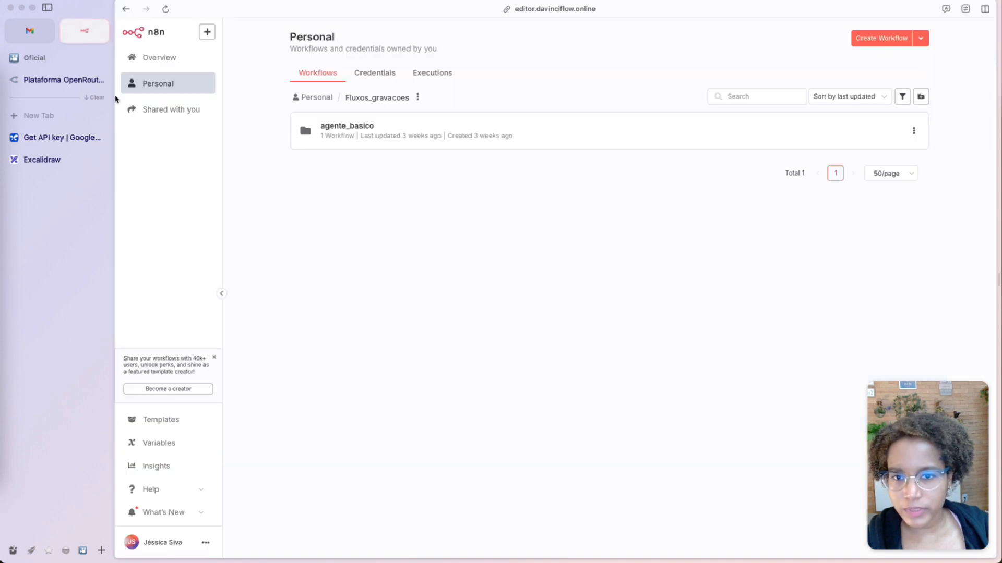
pyautogui.click(920, 38)
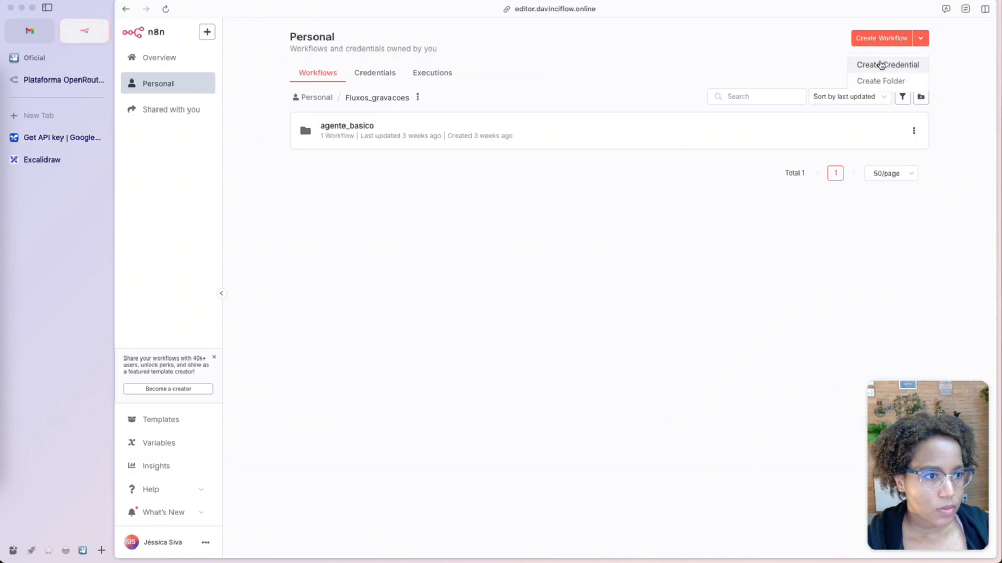
pyautogui.click(880, 64)
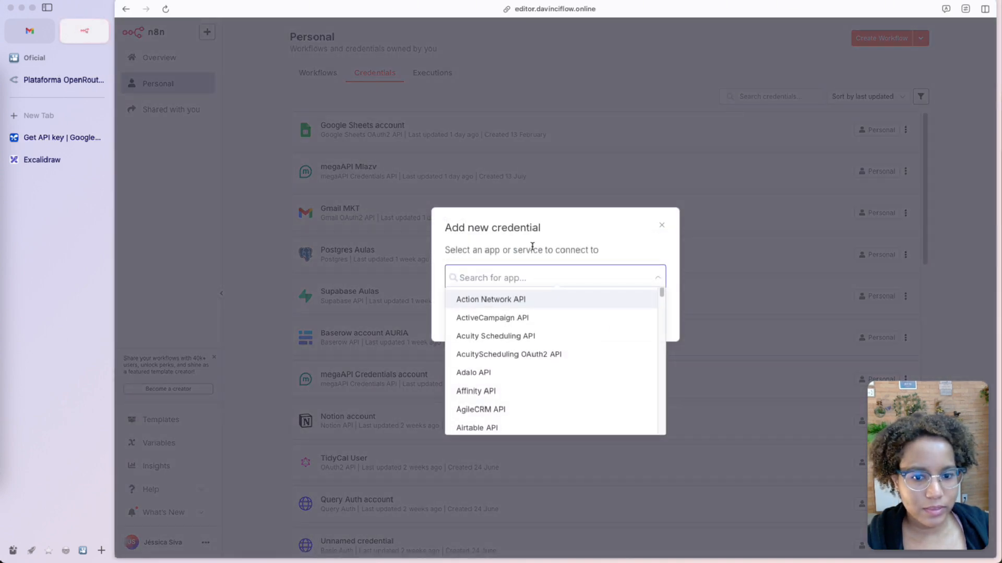
pyautogui.write('gemini')
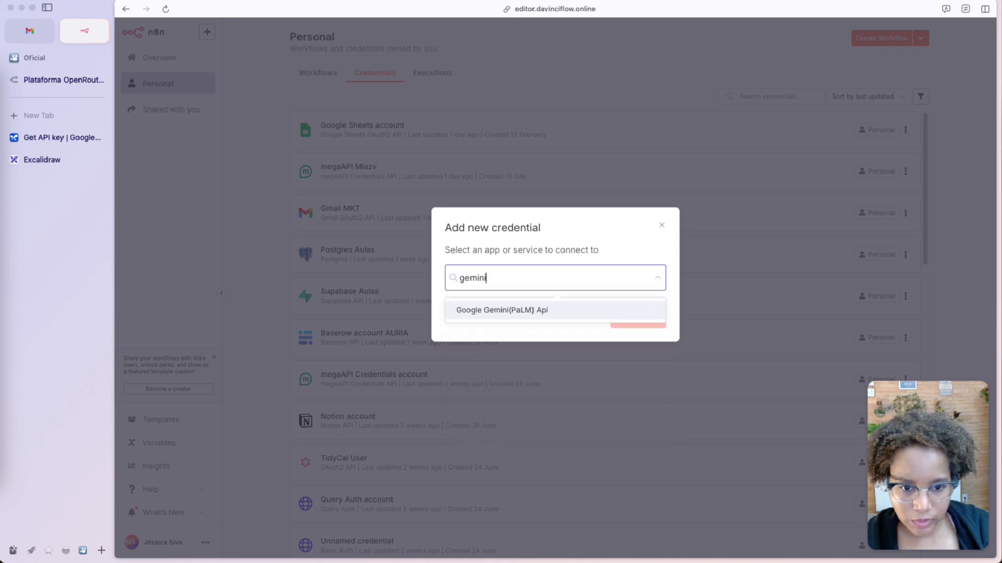
pyautogui.click(461, 312)
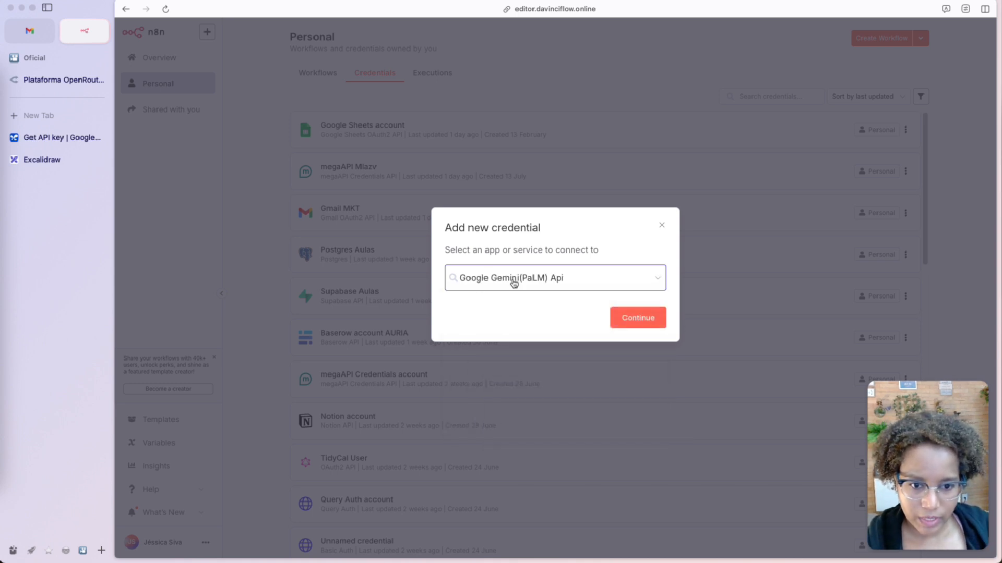
pyautogui.click(638, 318)
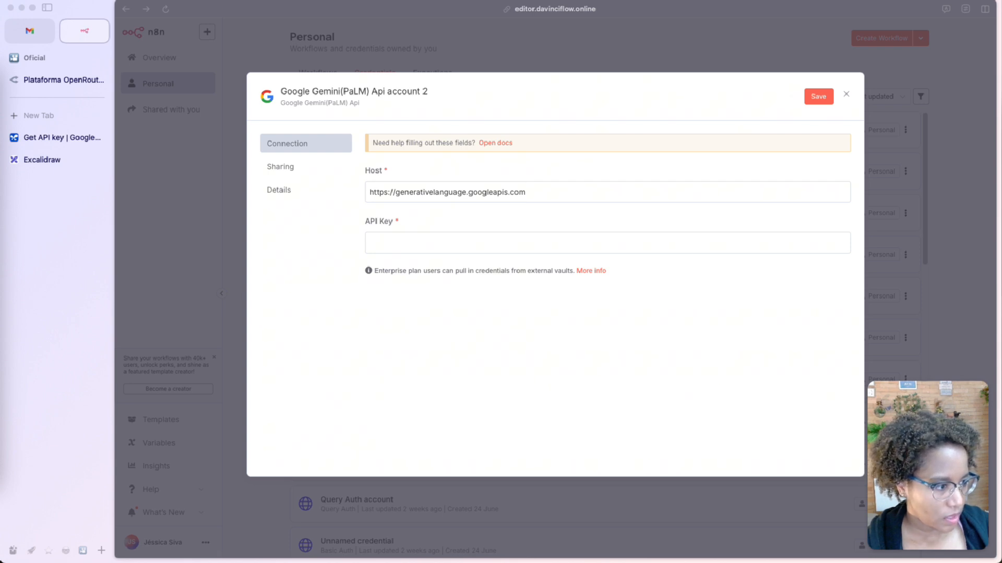
# Paste the copied key into the credential's API Key field and save the credential
pyautogui.click(411, 241)
pyautogui.press('super+v')
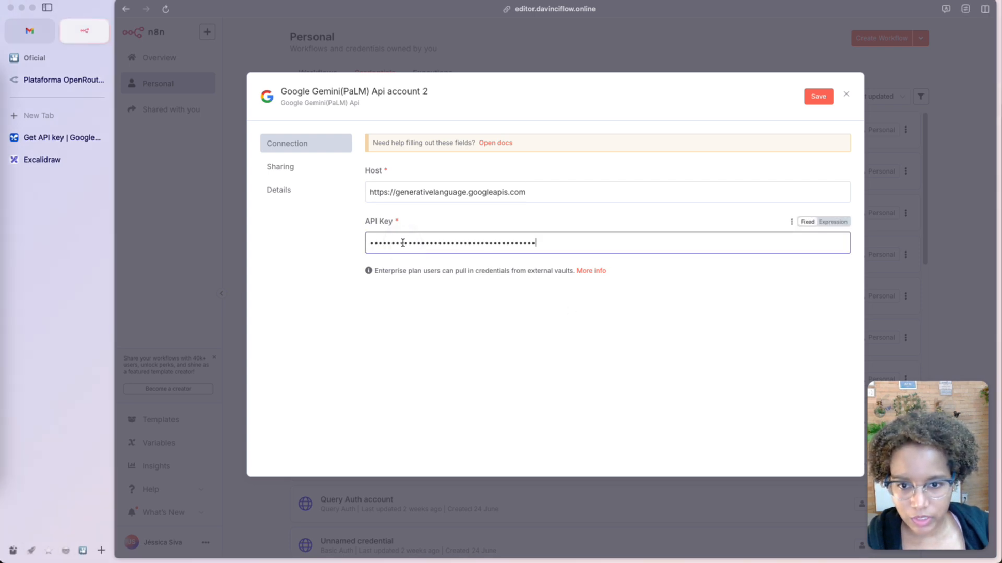
pyautogui.click(818, 97)
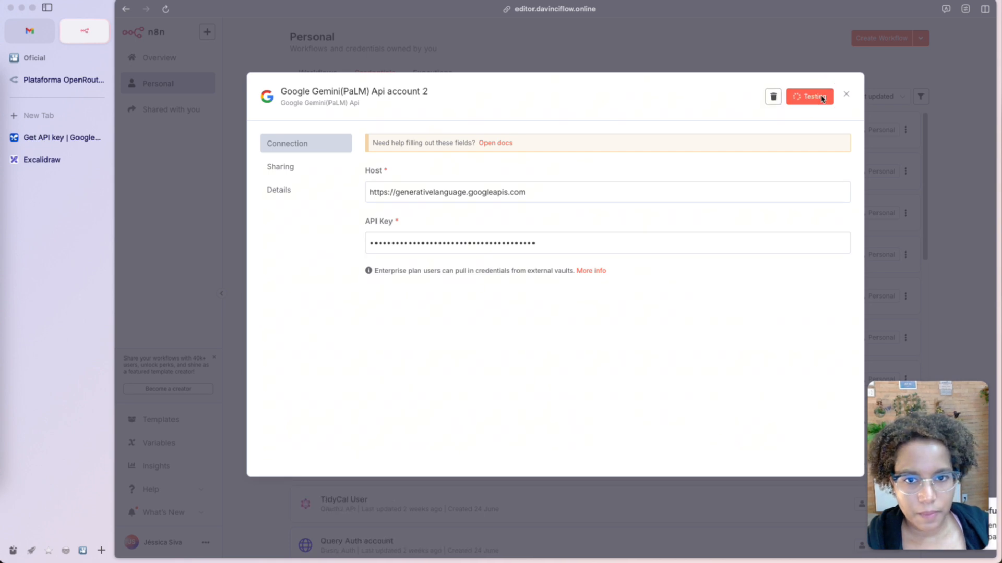
# Rename the Gemini credential as "Google Gemini(PaLM) TESTE"
pyautogui.click(396, 93)
pyautogui.click(335, 93)
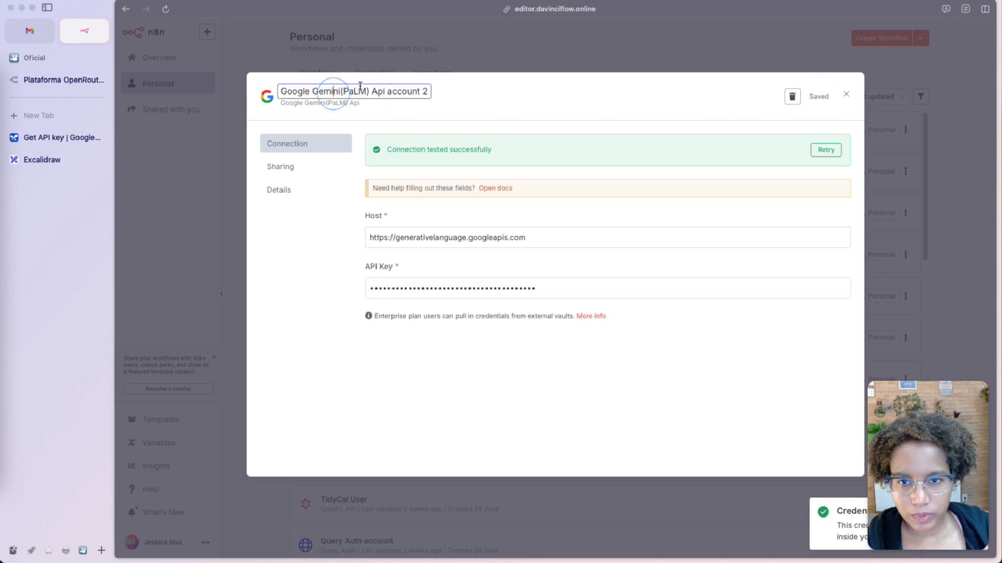
pyautogui.moveTo(372, 92); pyautogui.dragTo(492, 96)
pyautogui.press('capslock')
pyautogui.write('TESTE')
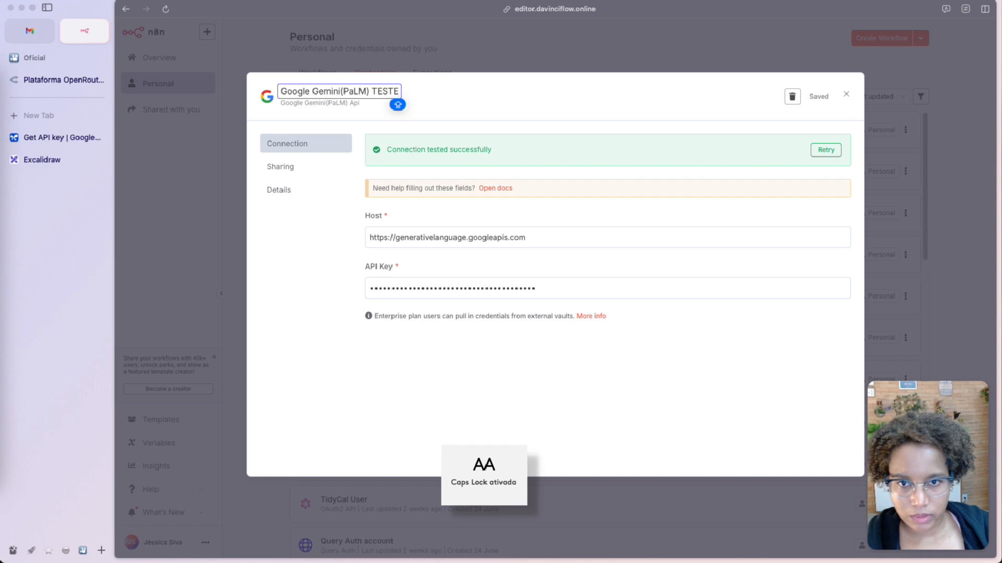
pyautogui.click(548, 92)
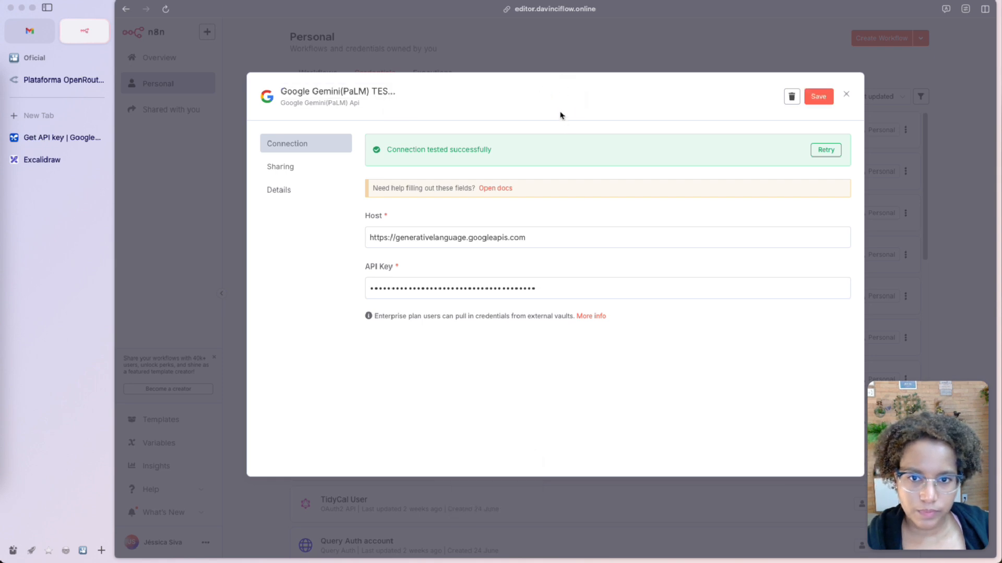
# Save and close the renamed Gemini credential, and create a new blank workflow
pyautogui.click(818, 100)
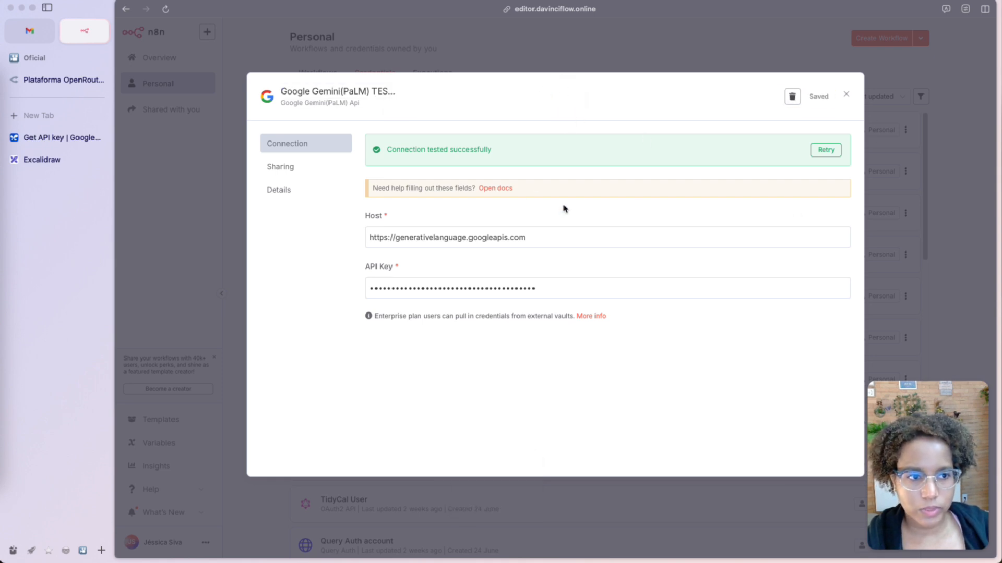
pyautogui.click(846, 95)
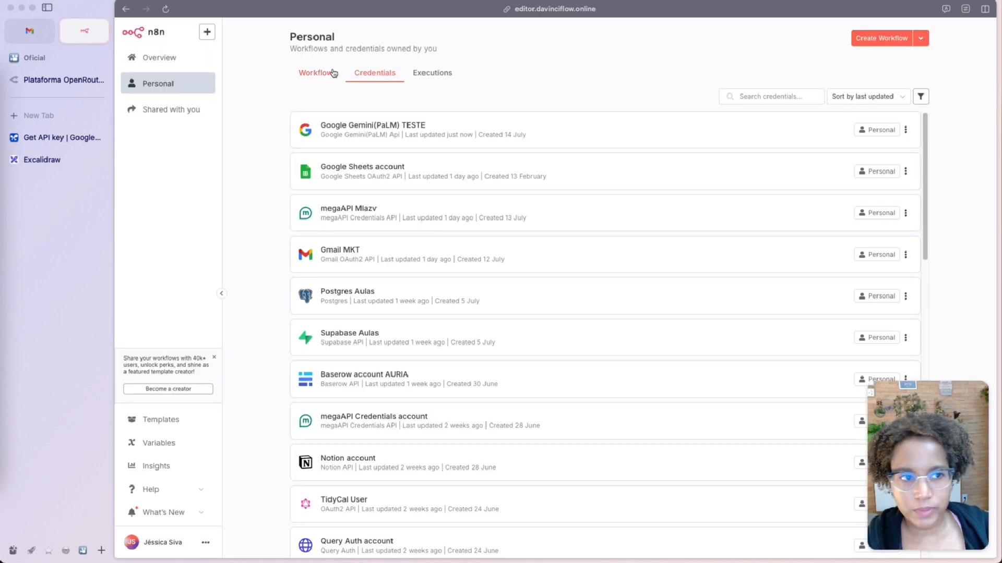
pyautogui.click(881, 42)
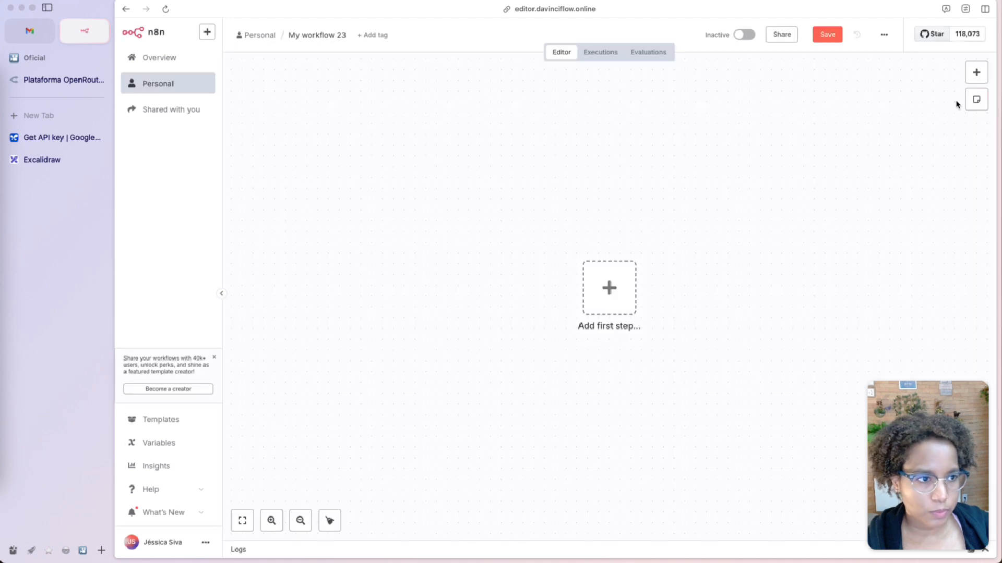
# Search the nodes for "Agent", add an AI Agent node to the workflow, and return to the canvas
pyautogui.click(975, 73)
pyautogui.click(841, 116)
pyautogui.press('capslock')
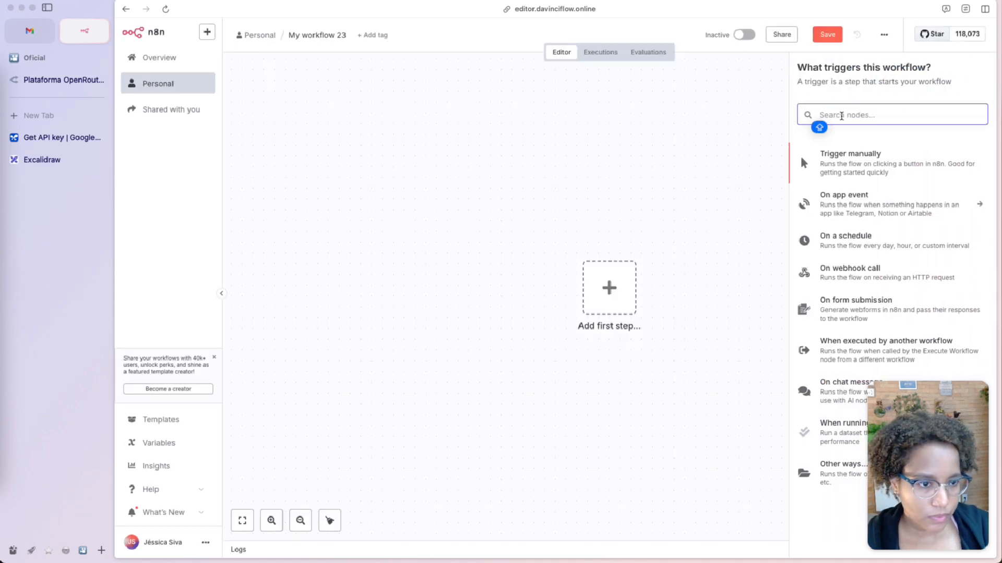
pyautogui.write('A')
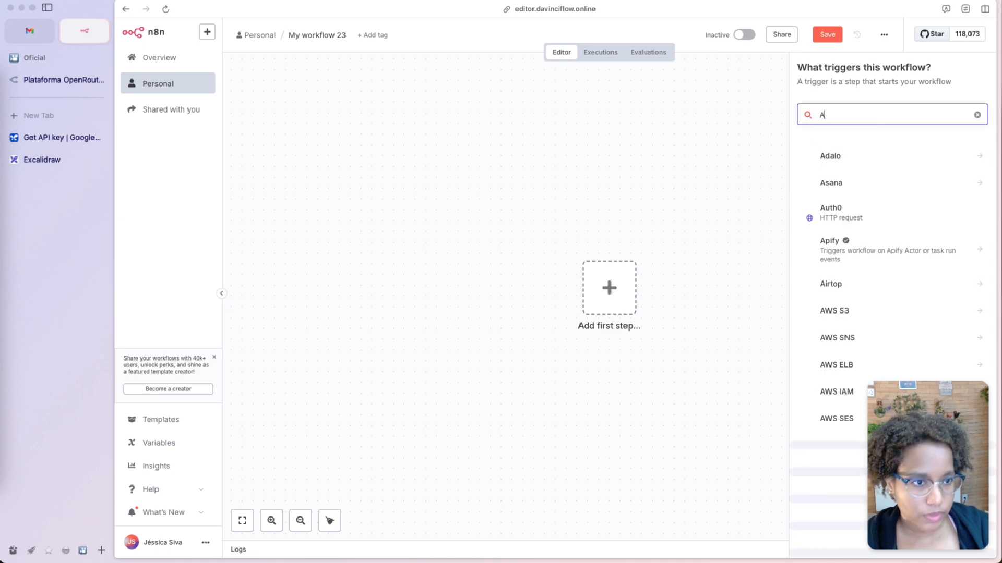
pyautogui.press('capslock')
pyautogui.write('gent')
pyautogui.click(841, 155)
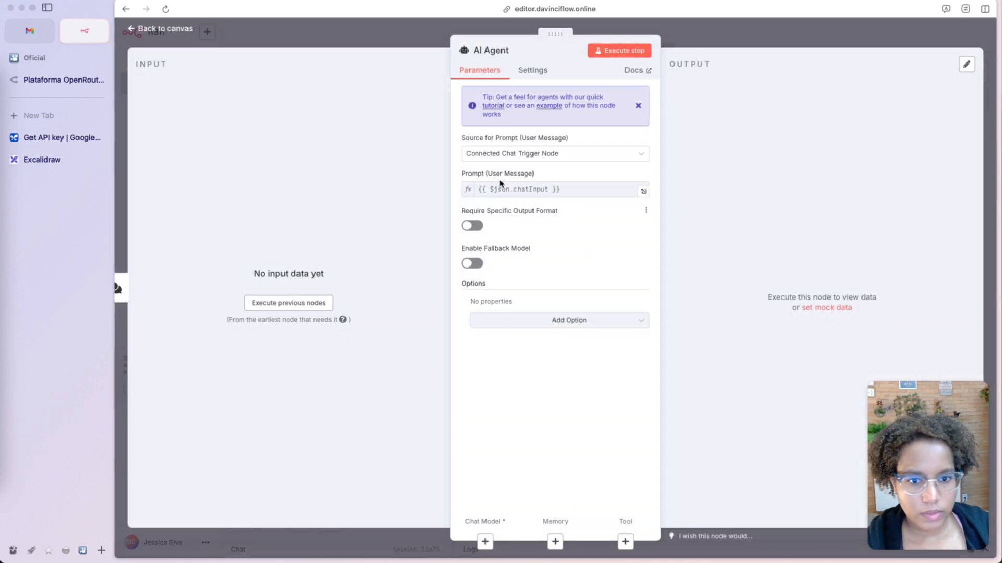
pyautogui.click(385, 36)
# Attach a Google Gemini Chat Model to the AI Agent's Chat Model connection
pyautogui.moveTo(735, 209); pyautogui.dragTo(606, 167)
pyautogui.click(595, 317)
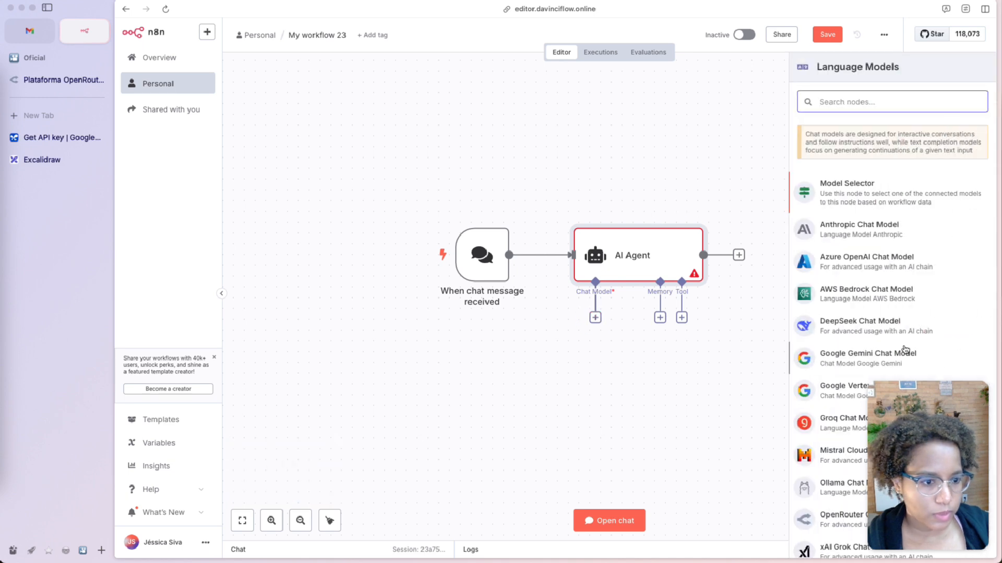
pyautogui.click(856, 361)
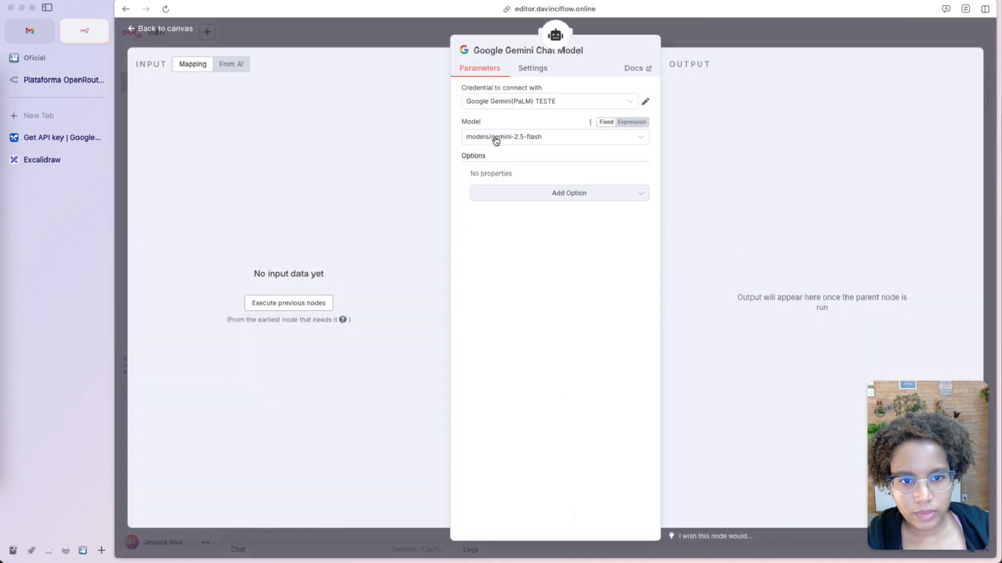
# Examine the list of Gemini models available to the chat model node, and close it without picking another model
pyautogui.click(495, 141)
pyautogui.scroll(-1, 584, 248)
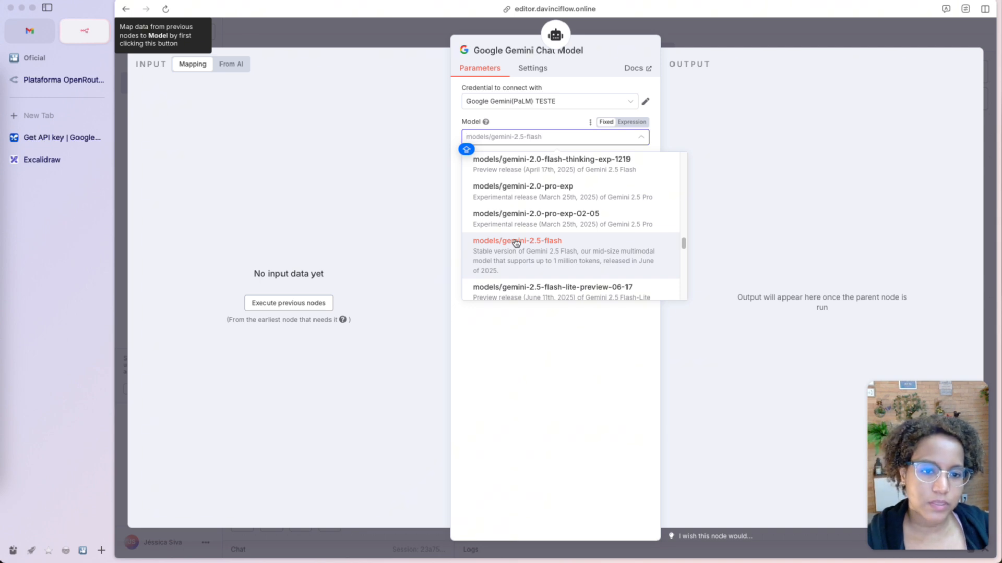
pyautogui.scroll(-5, 571, 253)
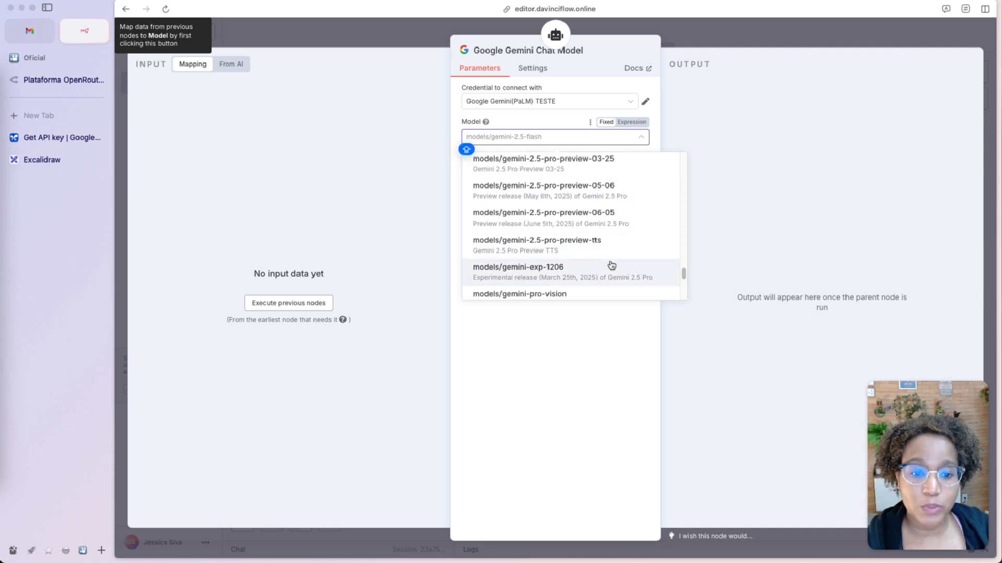
pyautogui.scroll(5, 610, 261)
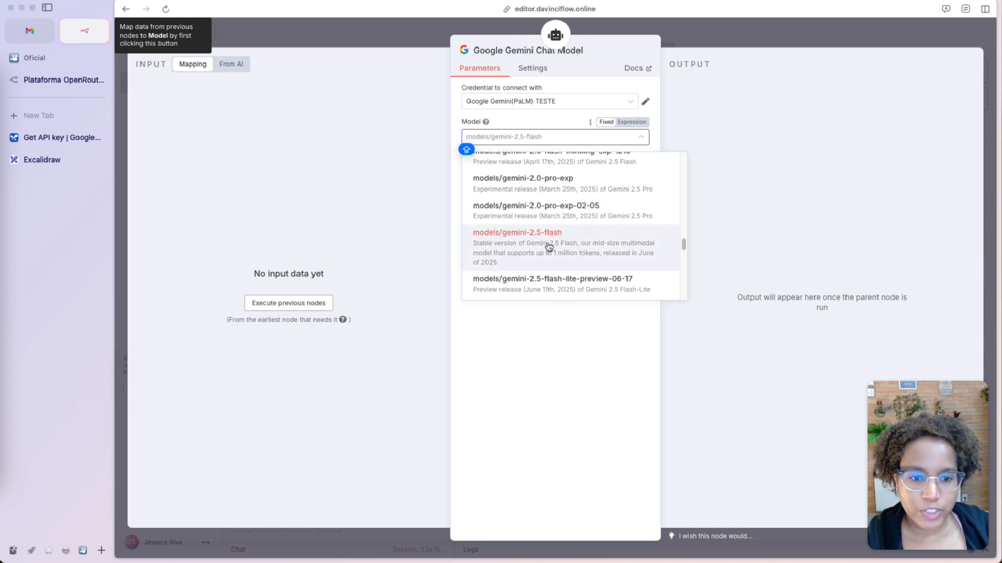
pyautogui.scroll(5, 548, 246)
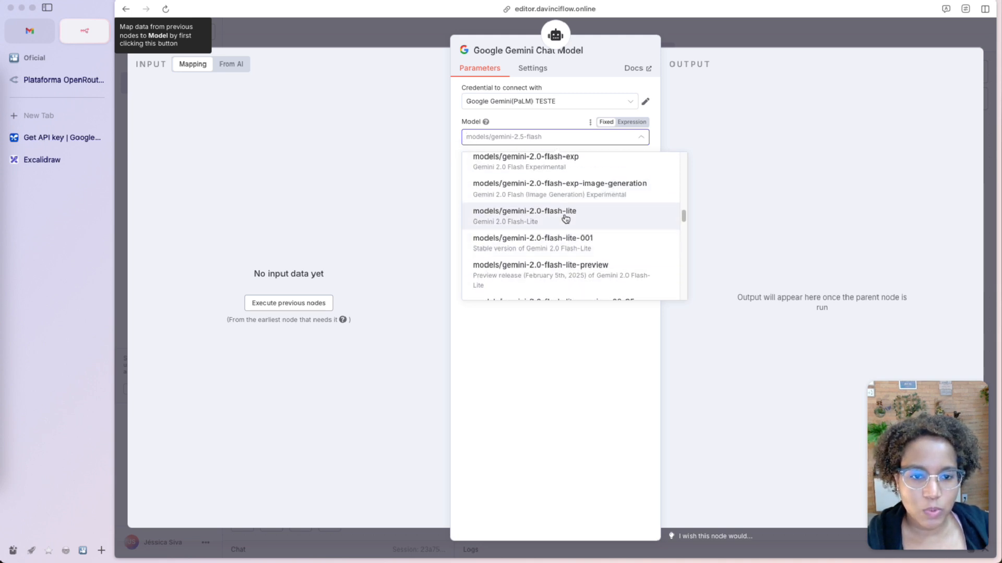
pyautogui.scroll(-8, 565, 219)
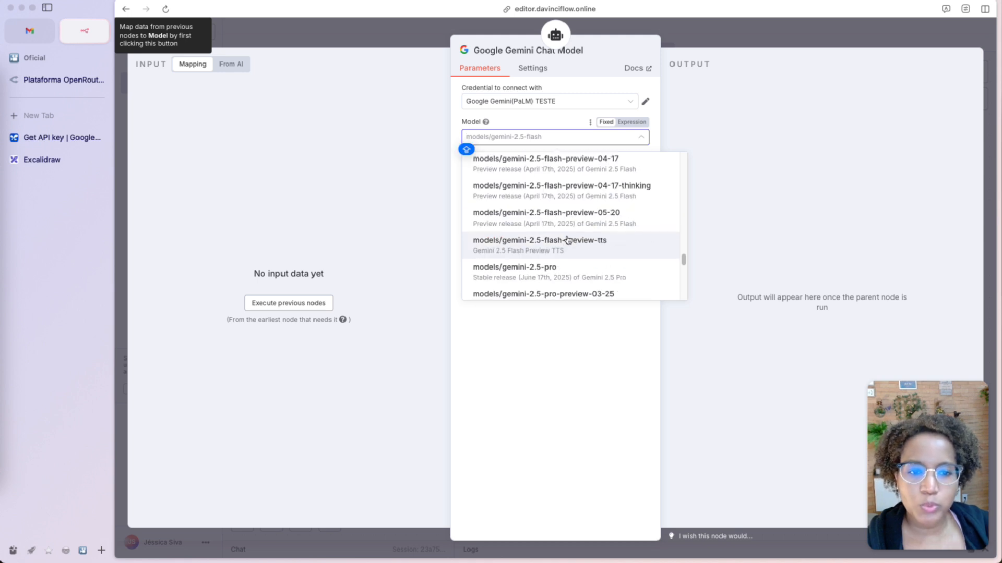
pyautogui.scroll(-3, 571, 219)
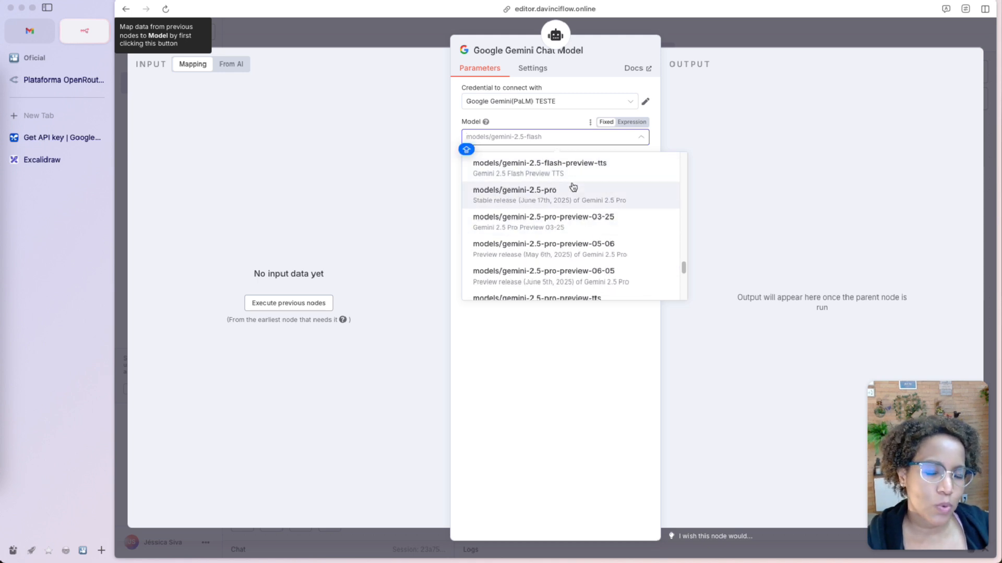
pyautogui.scroll(-8, 574, 219)
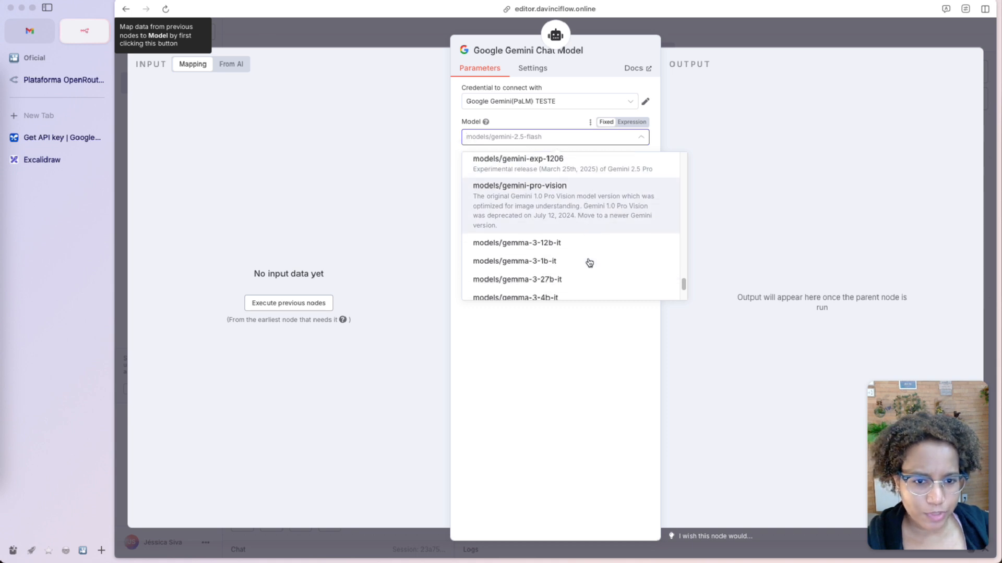
pyautogui.click(606, 403)
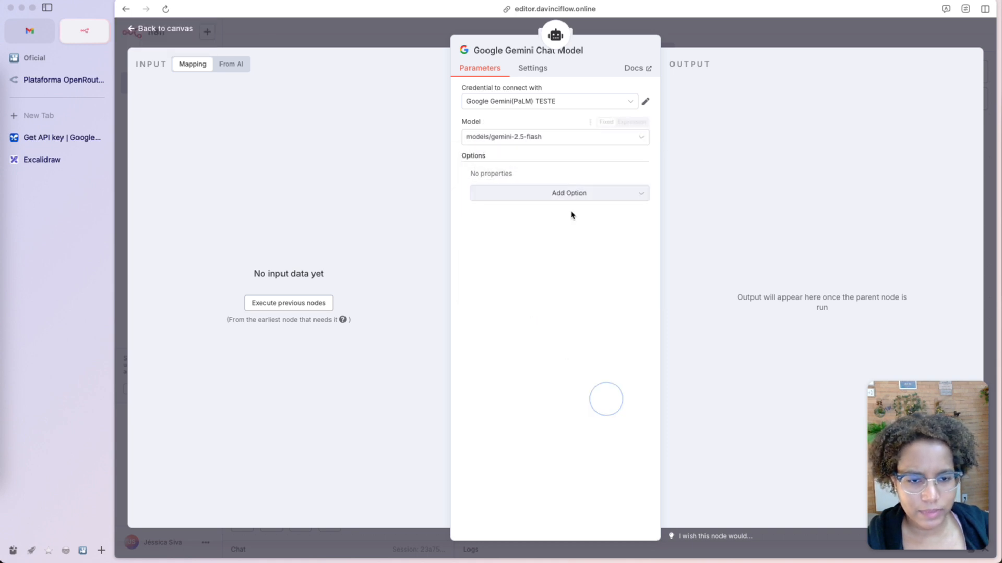
# Return to the canvas and place the Google Gemini Chat Model node just below the AI Agent node
pyautogui.click(381, 39)
pyautogui.moveTo(603, 380); pyautogui.dragTo(517, 337)
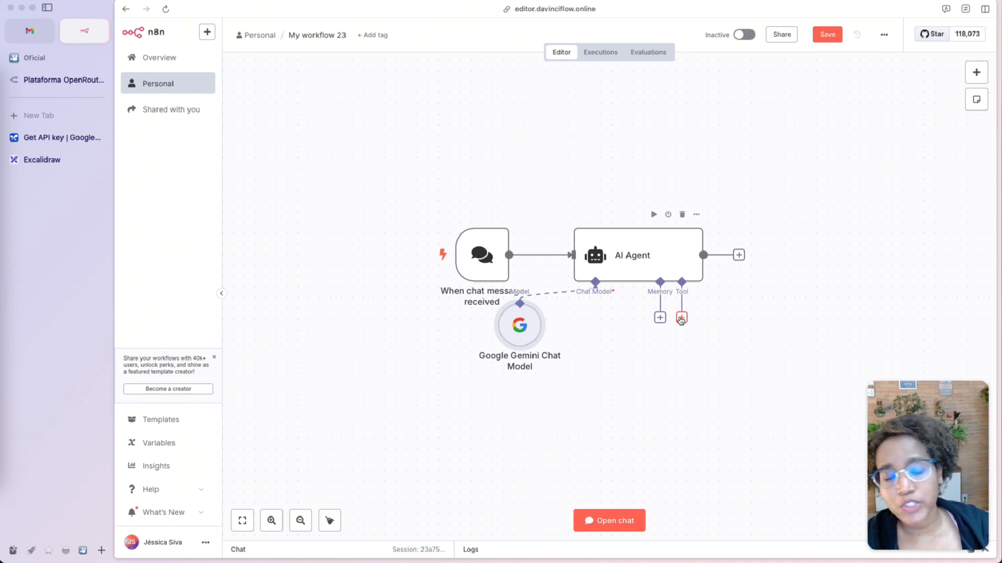
pyautogui.moveTo(519, 326); pyautogui.dragTo(551, 337)
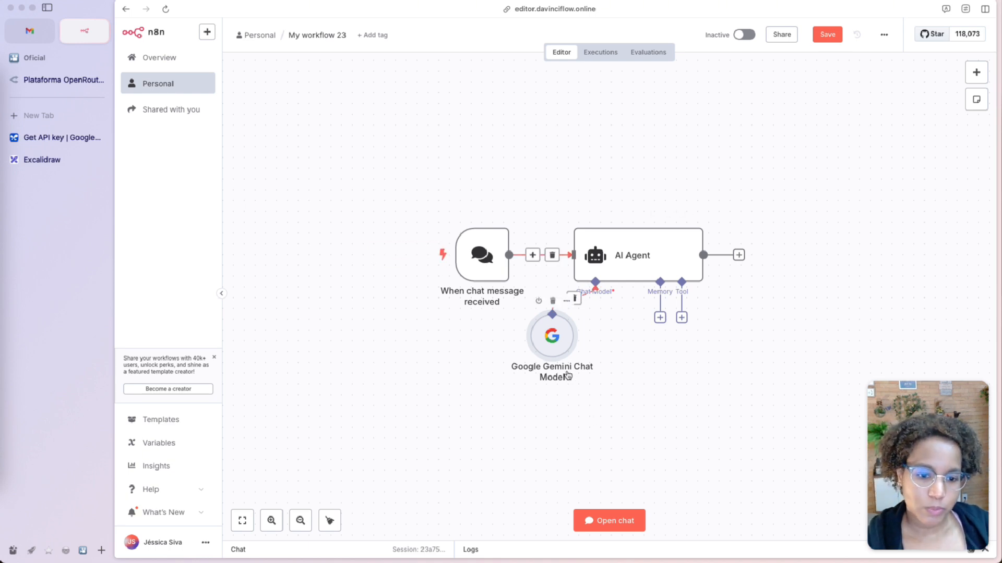
pyautogui.moveTo(568, 374); pyautogui.dragTo(578, 385)
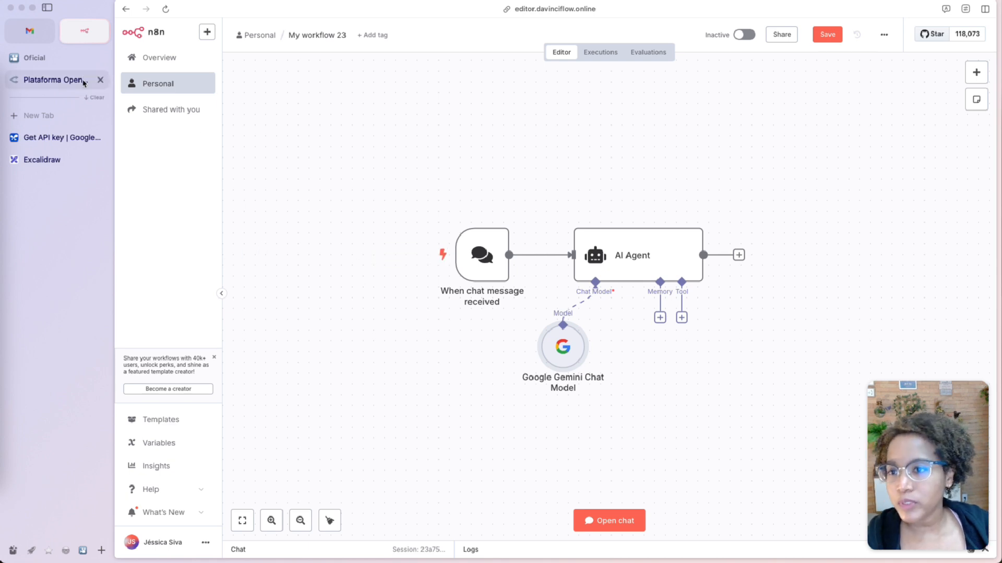
# Switch to OpenRouter, open its model catalogue, and sort it by "Pricing: Low to High"
pyautogui.click(63, 84)
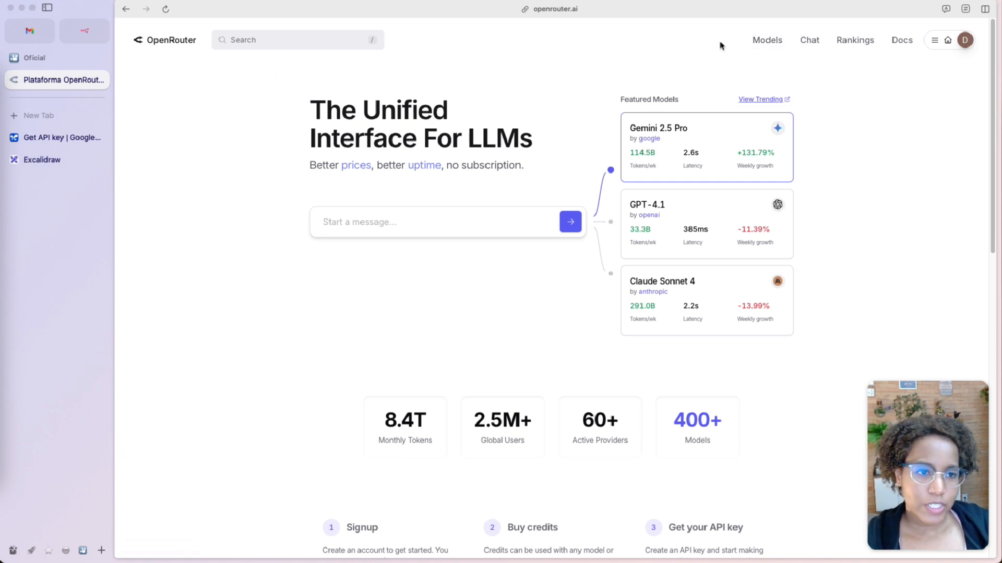
pyautogui.click(757, 47)
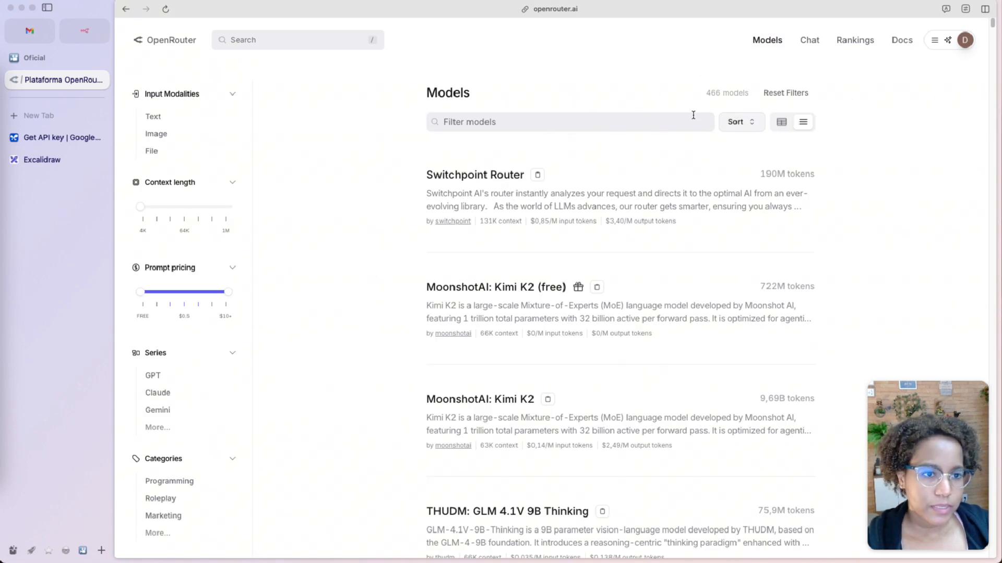
pyautogui.click(744, 122)
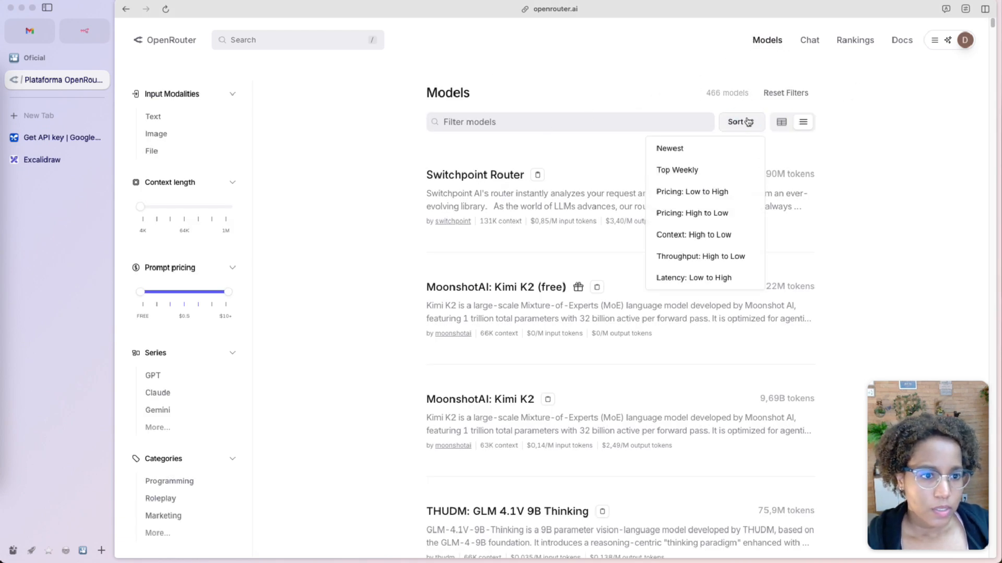
pyautogui.click(696, 191)
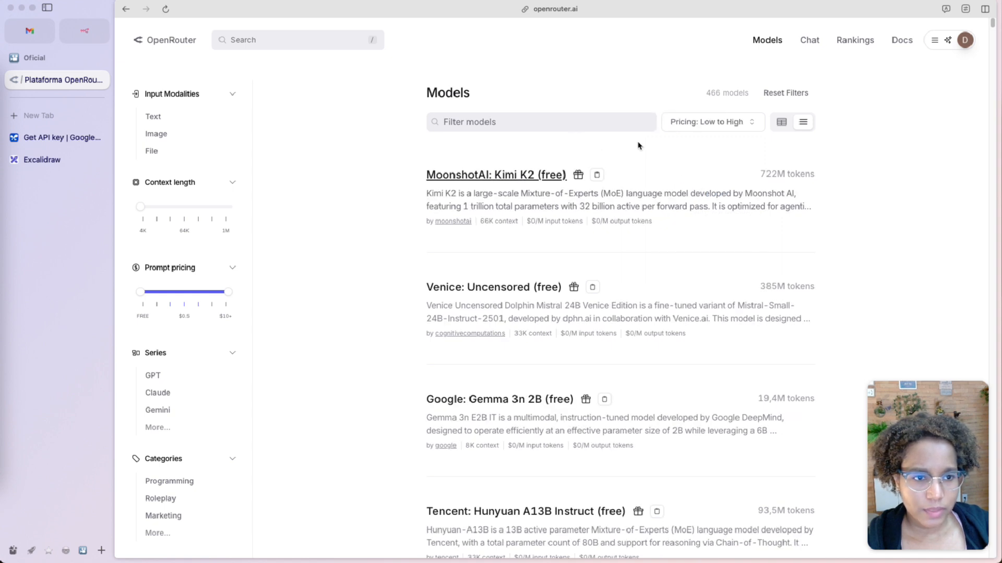
# Review the details and providers of the MoonshotAI: Kimi K2 (free) model, and return to the model list
pyautogui.click(517, 176)
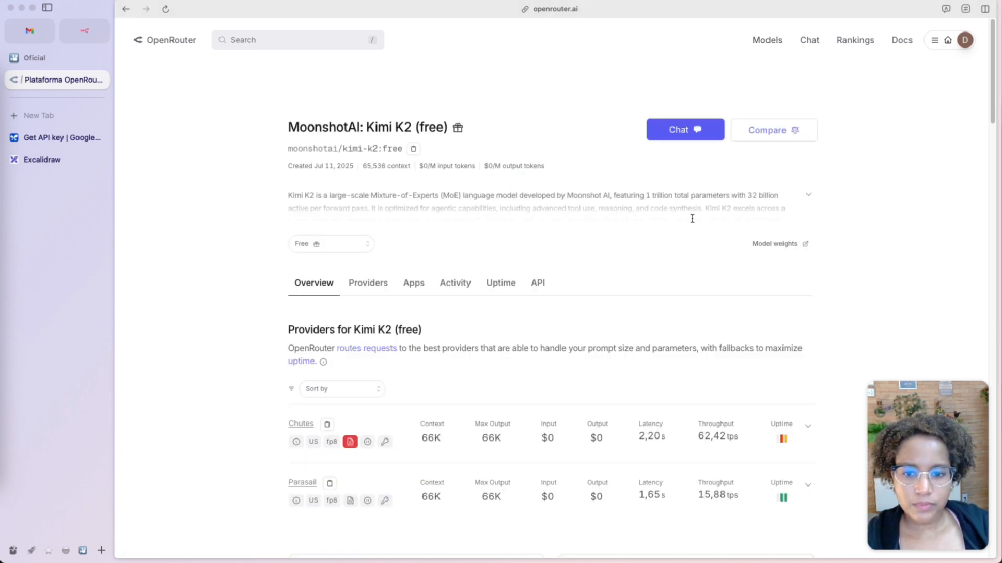
pyautogui.scroll(-2, 692, 218)
pyautogui.scroll(-2, 688, 230)
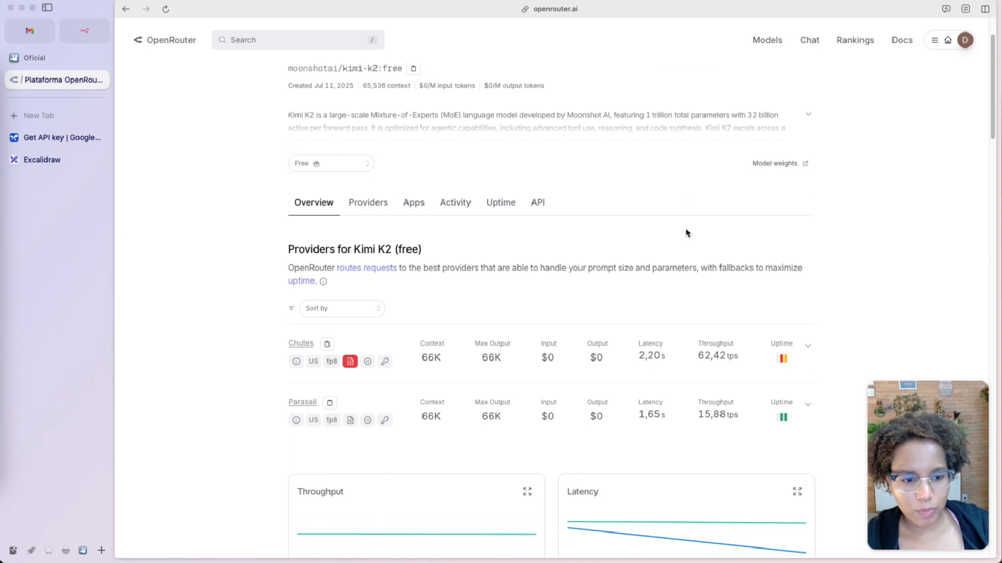
pyautogui.scroll(3, 687, 233)
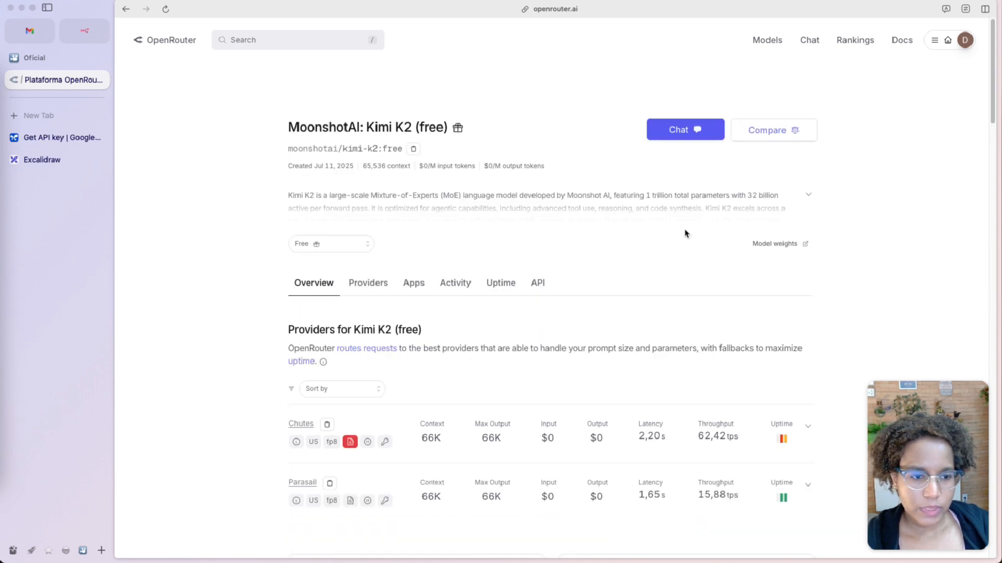
pyautogui.click(125, 9)
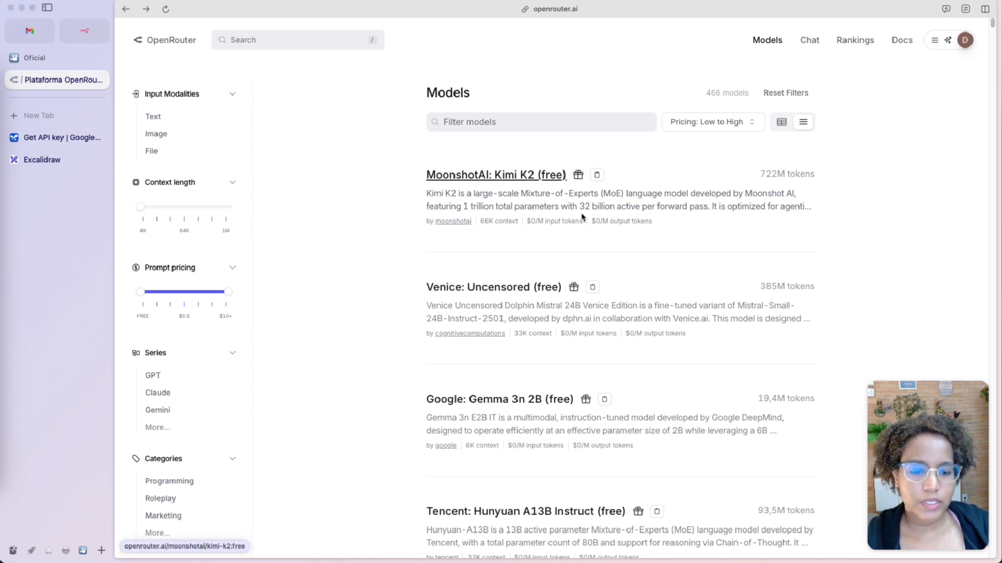
# Browse the price-sorted model list to examine which free models are offered
pyautogui.scroll(-10, 584, 219)
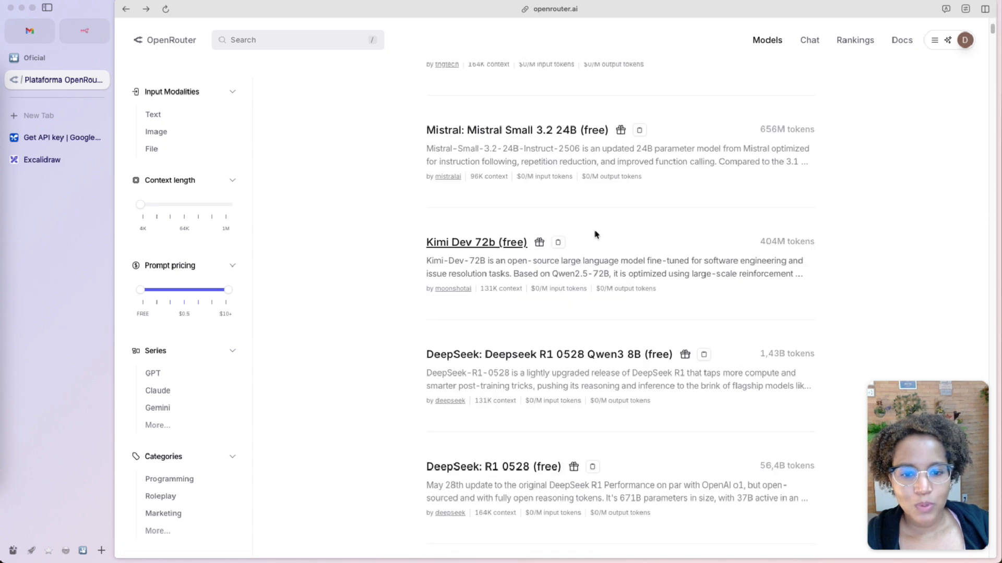
pyautogui.scroll(-3, 596, 235)
pyautogui.doubleClick(419, 175)
pyautogui.click(419, 175)
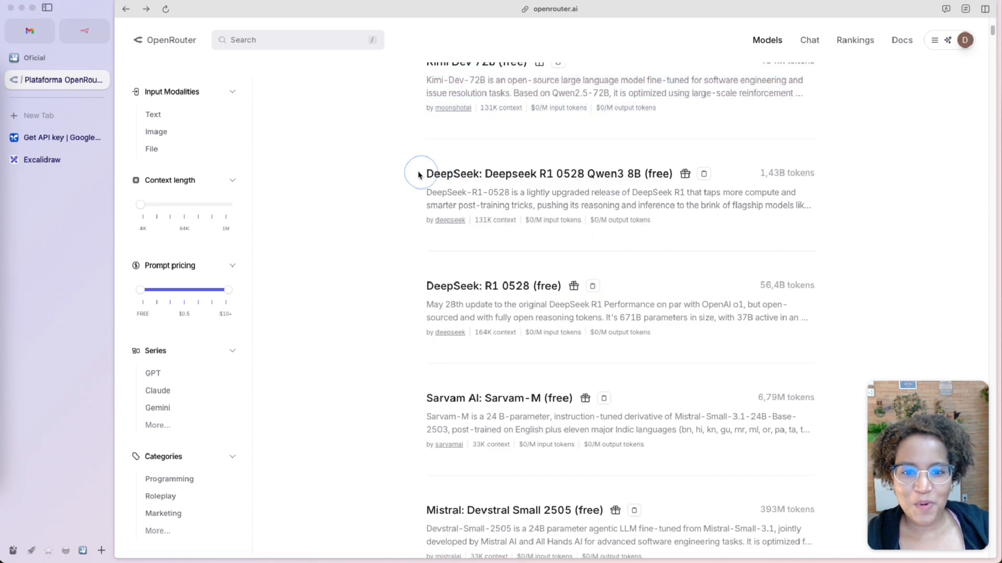
pyautogui.scroll(15, 523, 253)
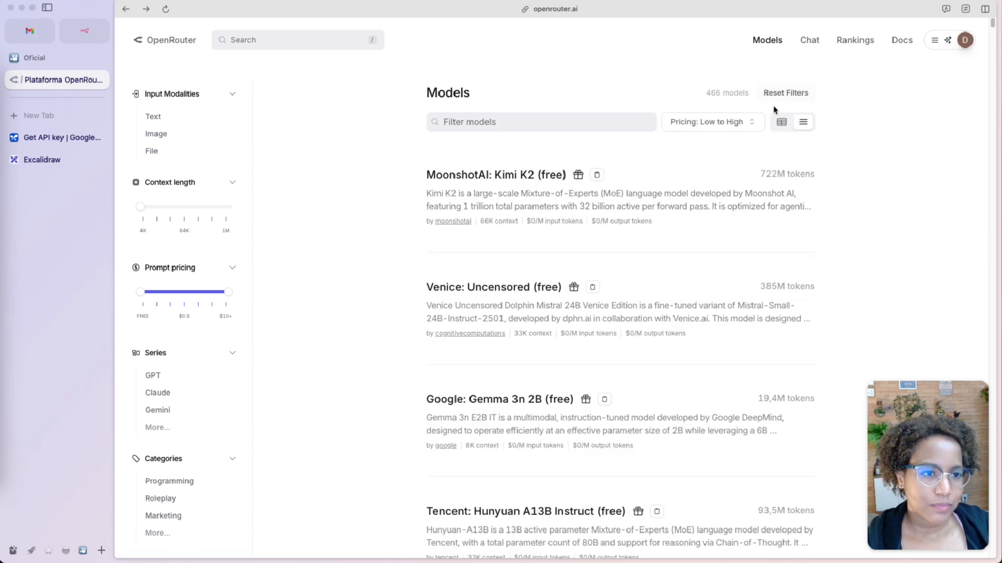
pyautogui.scroll(-6, 566, 239)
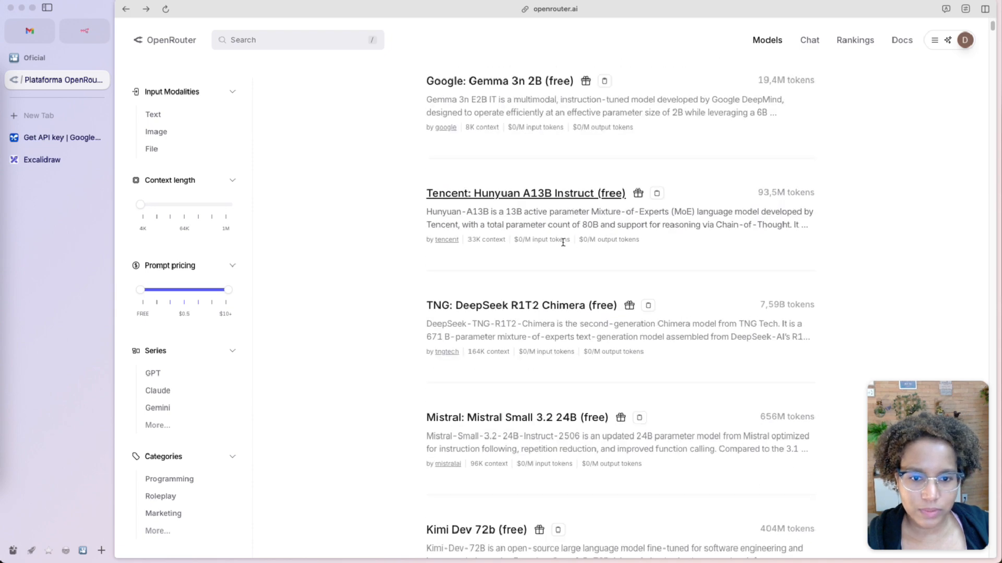
pyautogui.scroll(-18, 563, 242)
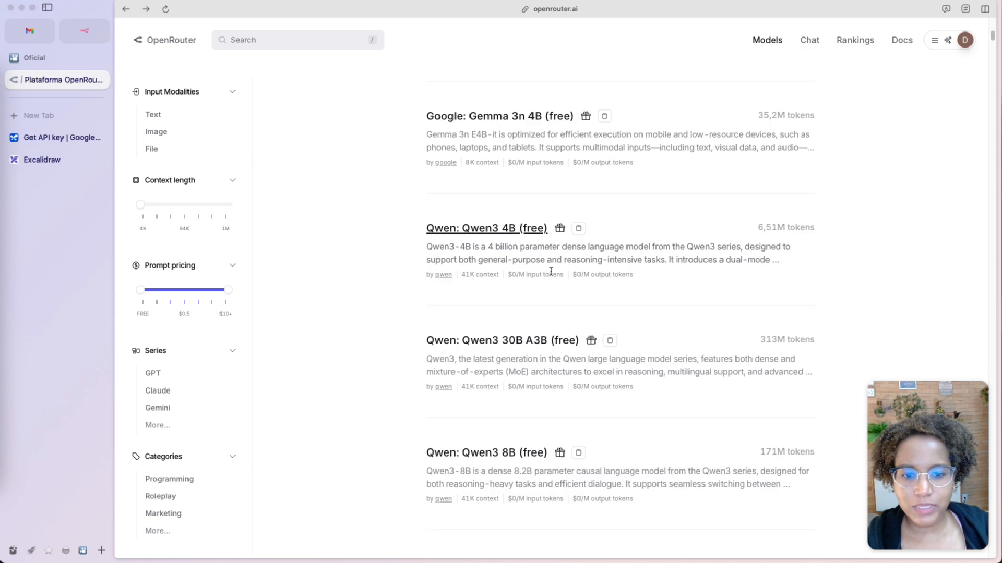
pyautogui.scroll(-20, 529, 303)
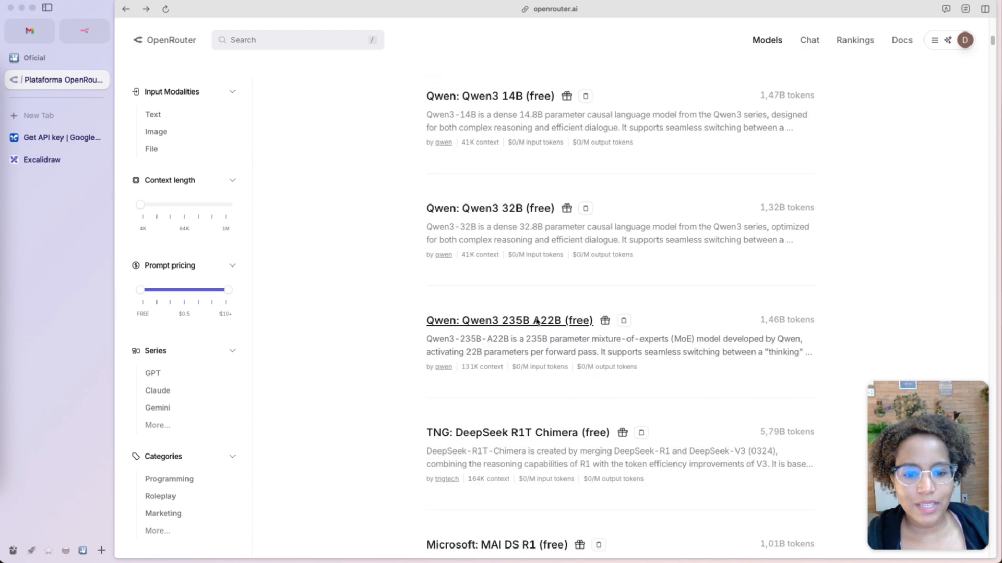
pyautogui.scroll(20, 619, 329)
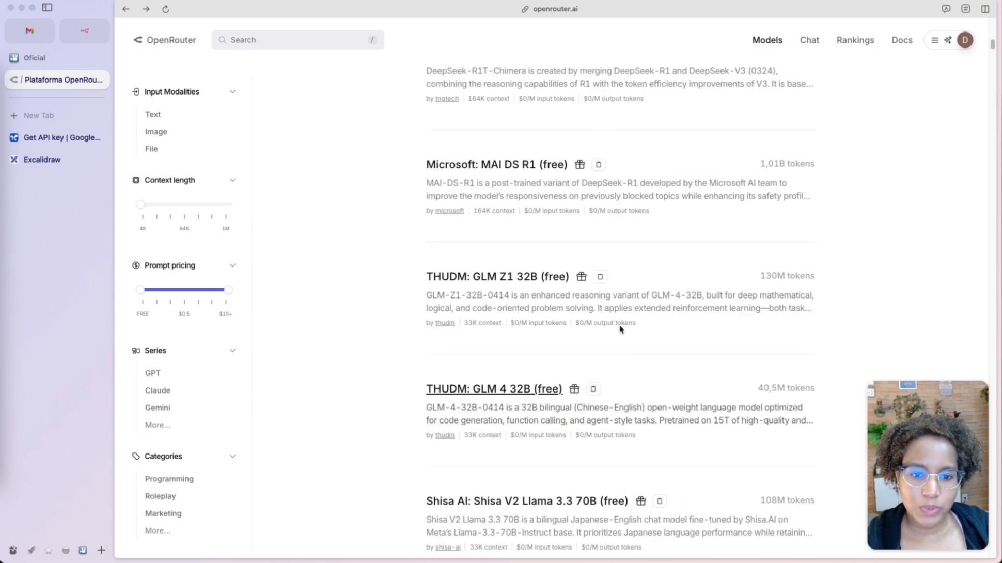
pyautogui.scroll(20, 620, 330)
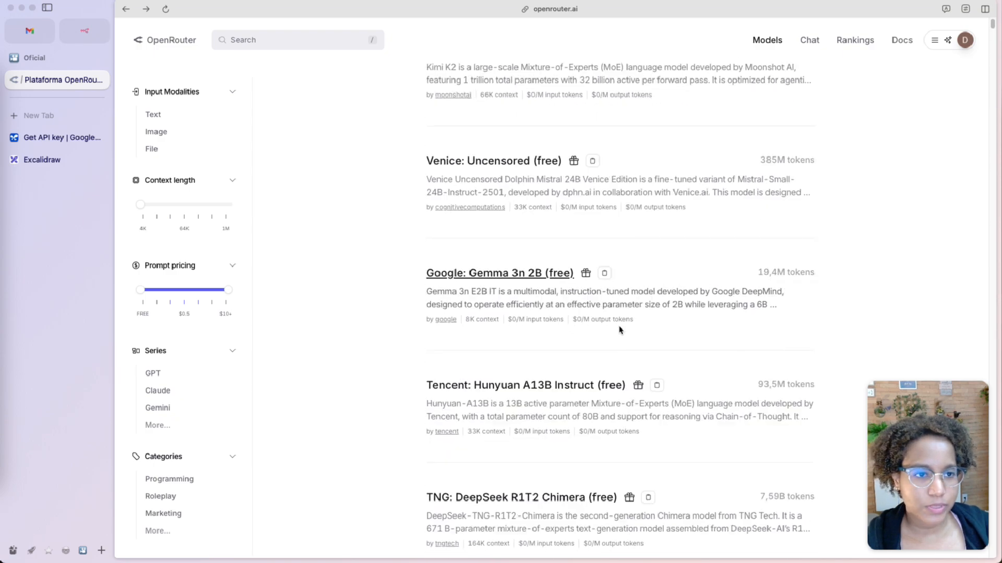
# Examine the remaining free entries of the price-sorted model list, including the Qwen3 and THUDM GLM models, and return to its beginning
pyautogui.scroll(-6, 567, 297)
pyautogui.scroll(-20, 567, 296)
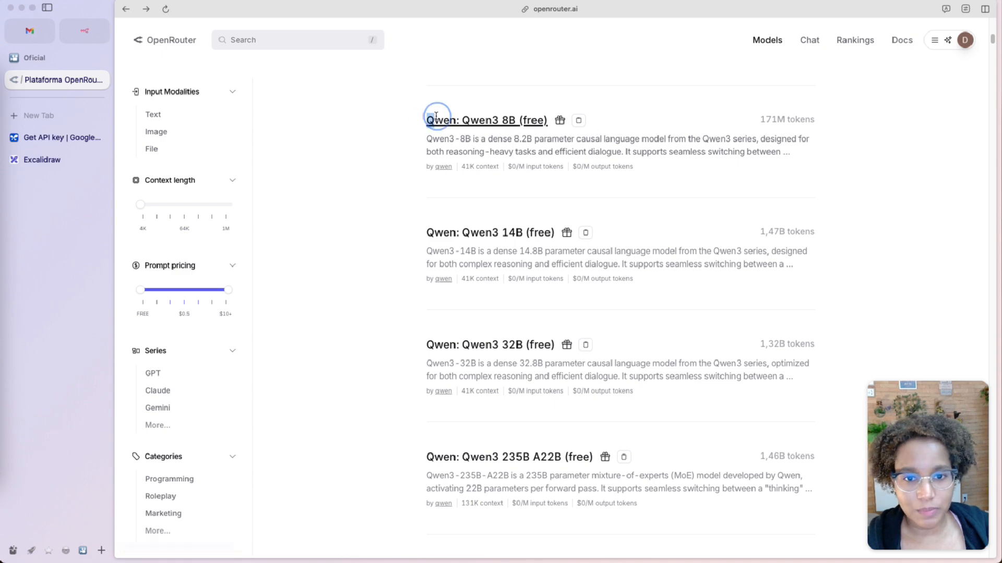
pyautogui.scroll(-3, 565, 282)
pyautogui.scroll(-20, 565, 282)
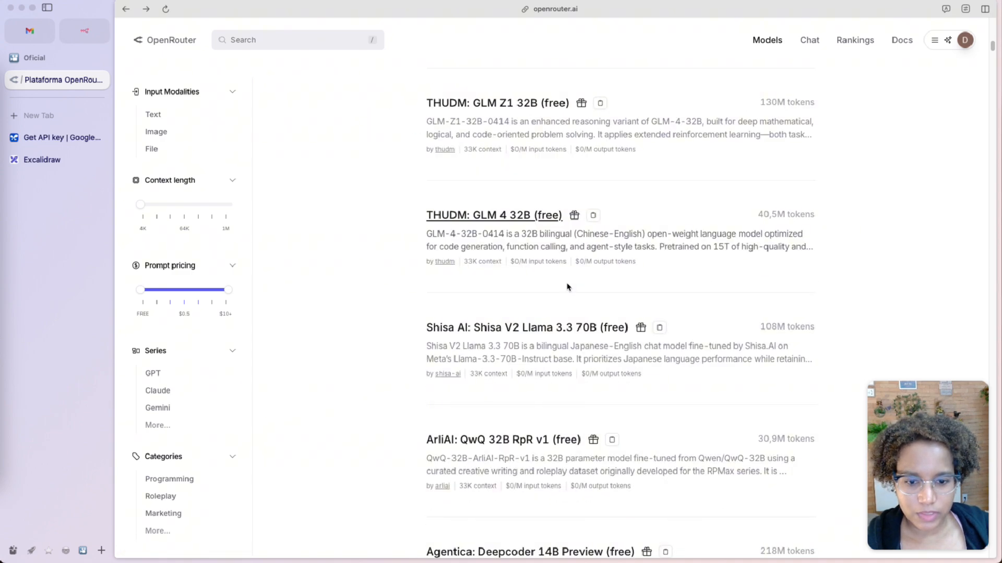
pyautogui.scroll(-5, 568, 289)
pyautogui.scroll(20, 567, 289)
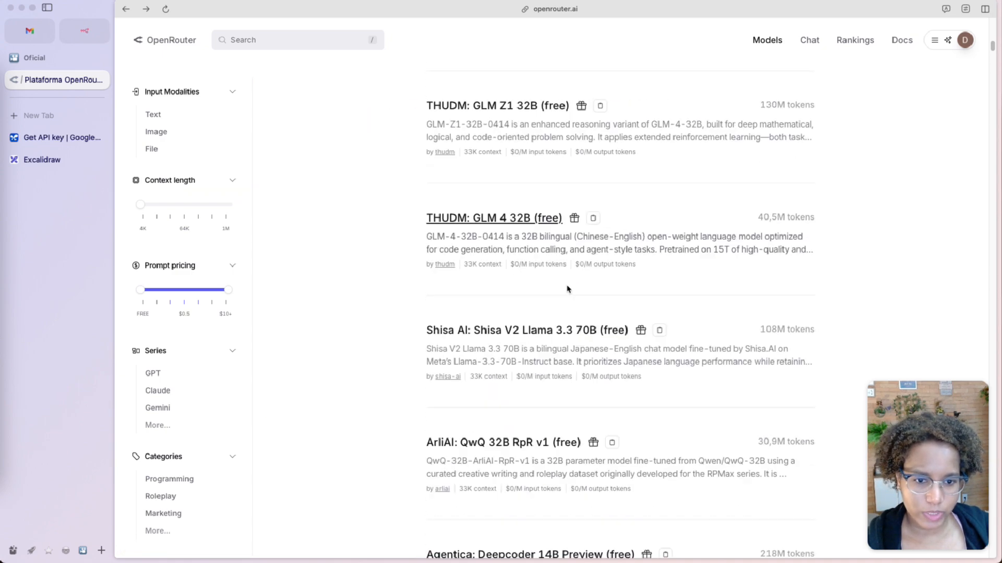
pyautogui.scroll(15, 568, 289)
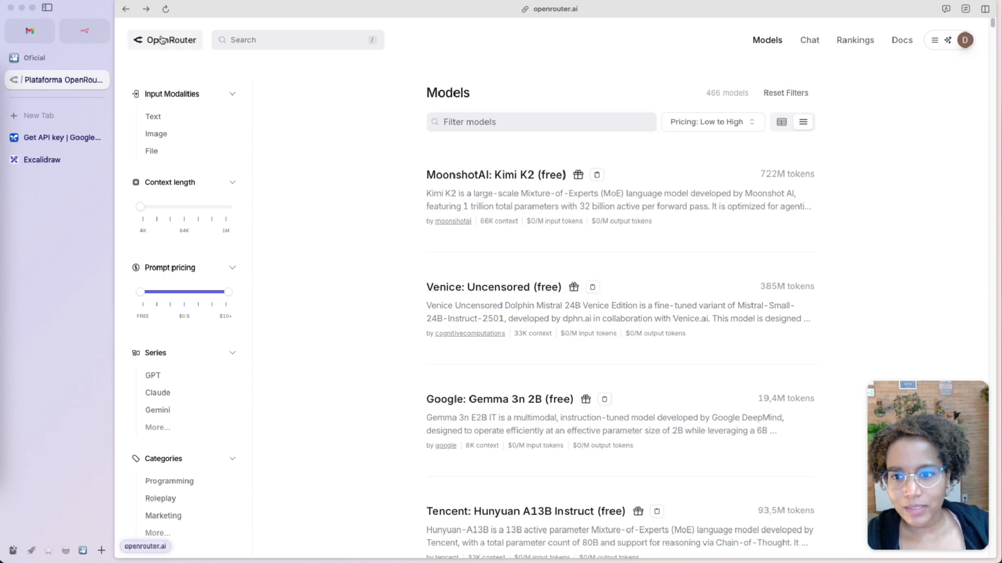
# Go to the OpenRouter home page, open the account's API keys, and start creating a key
pyautogui.moveTo(943, 33)
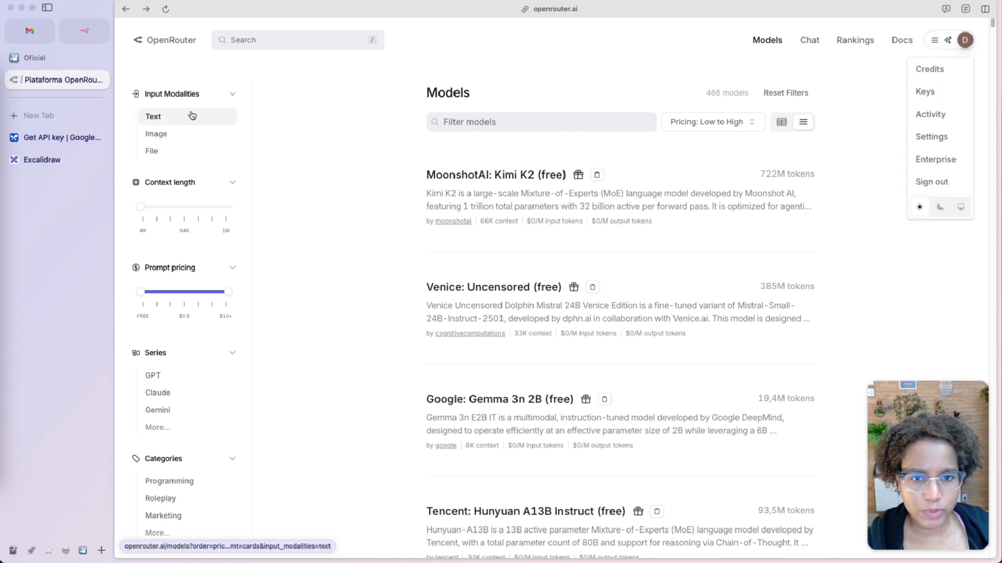
pyautogui.click(166, 44)
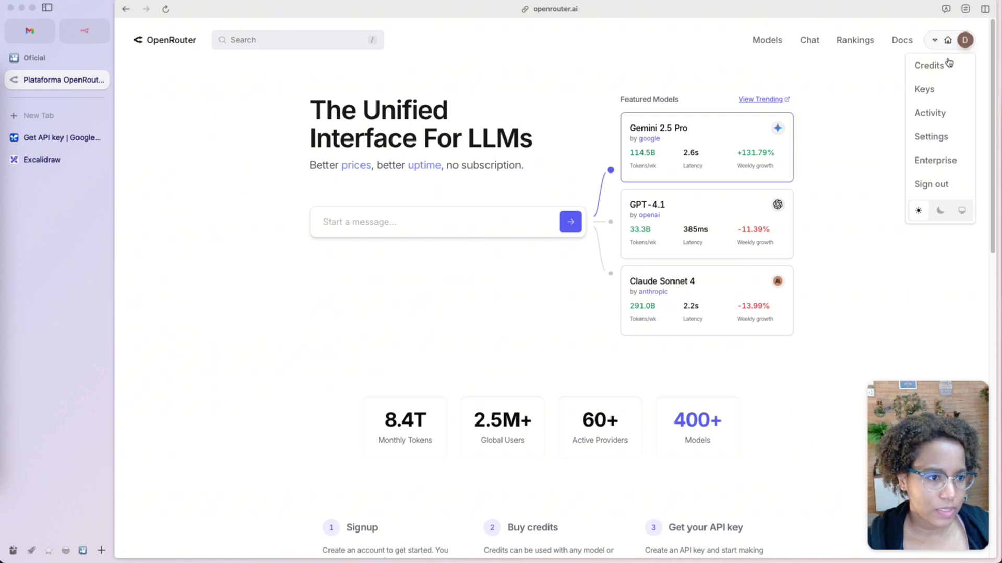
pyautogui.click(932, 93)
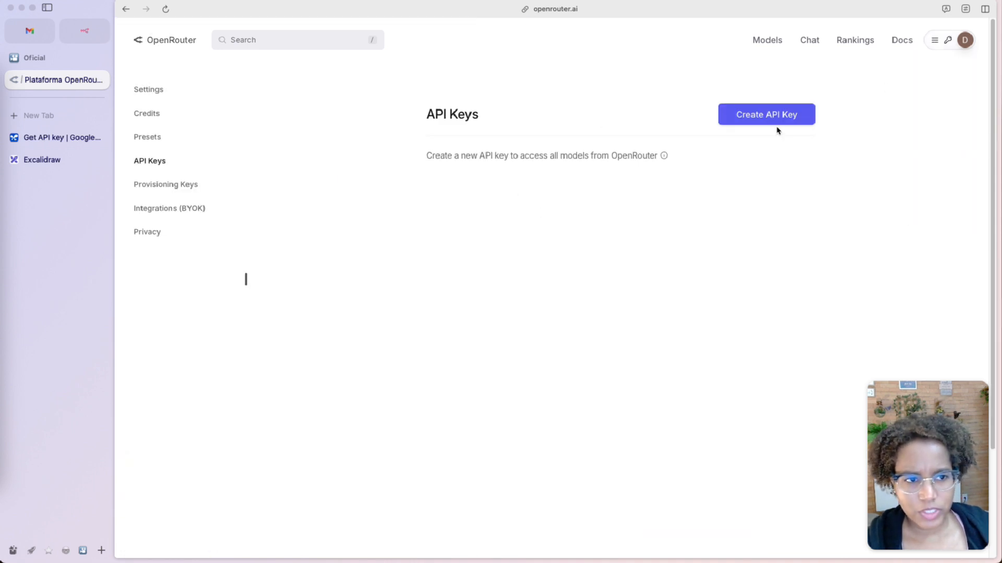
pyautogui.click(778, 119)
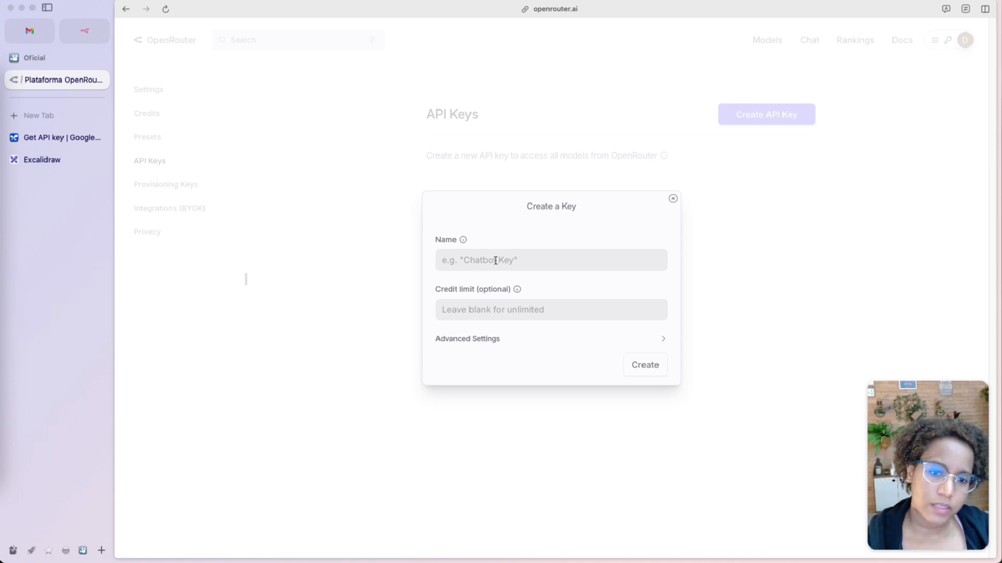
# Enter n8n_teste as the name of the new OpenRouter key
pyautogui.click(496, 260)
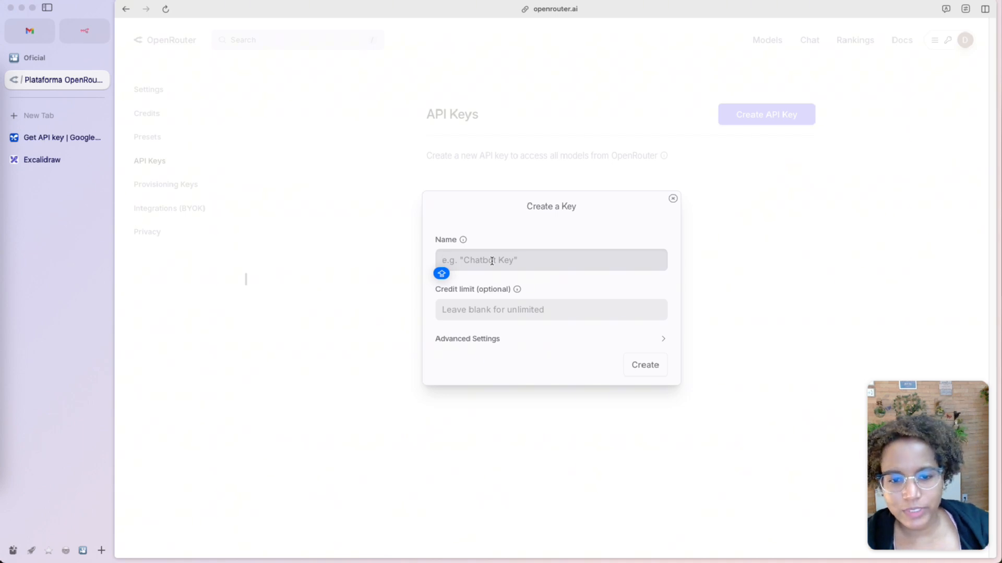
pyautogui.click(492, 260)
pyautogui.write('N8N')
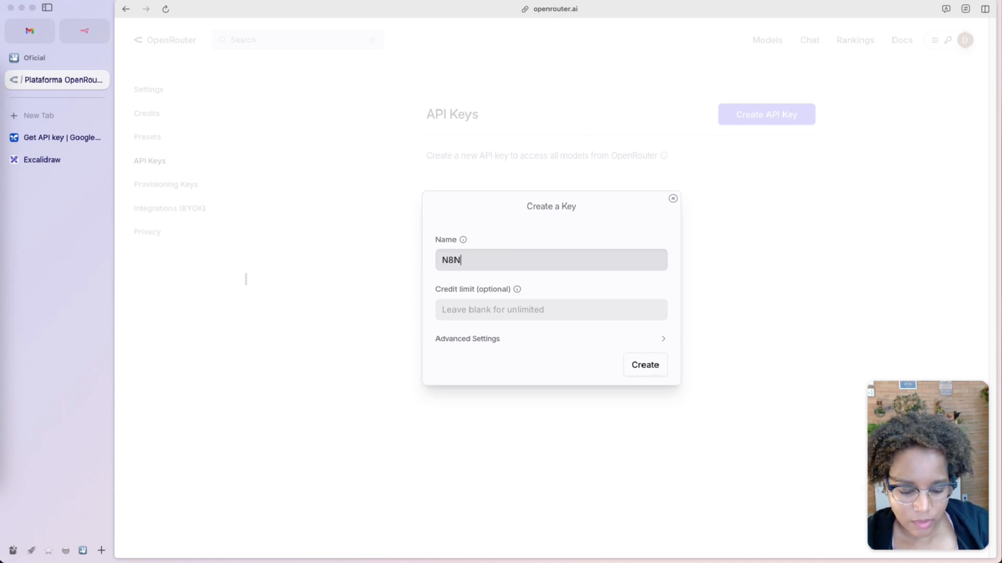
pyautogui.press('BackSpace')
pyautogui.press('BackSpace')
pyautogui.press('BackSpace')
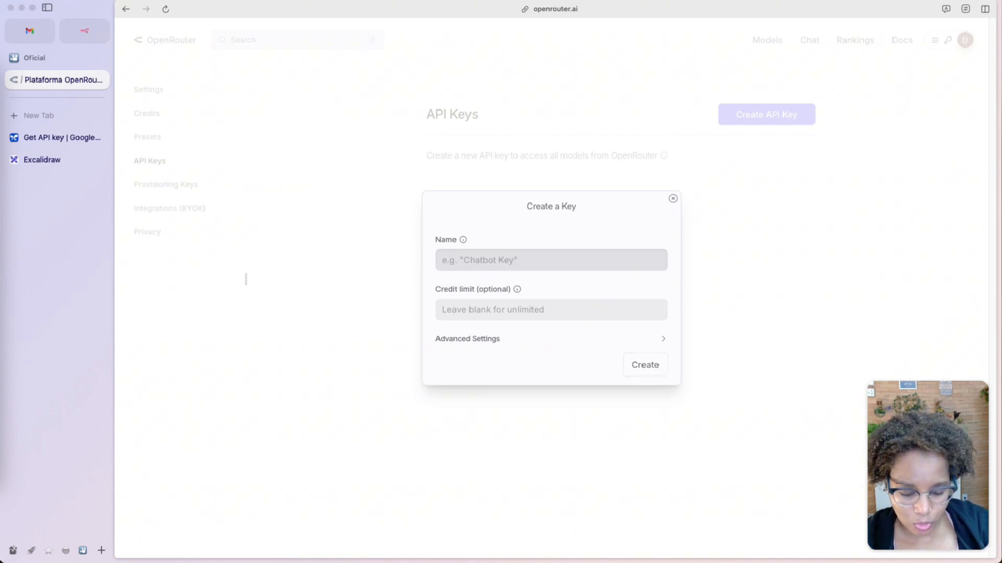
pyautogui.press('capslock')
pyautogui.write('n8n_')
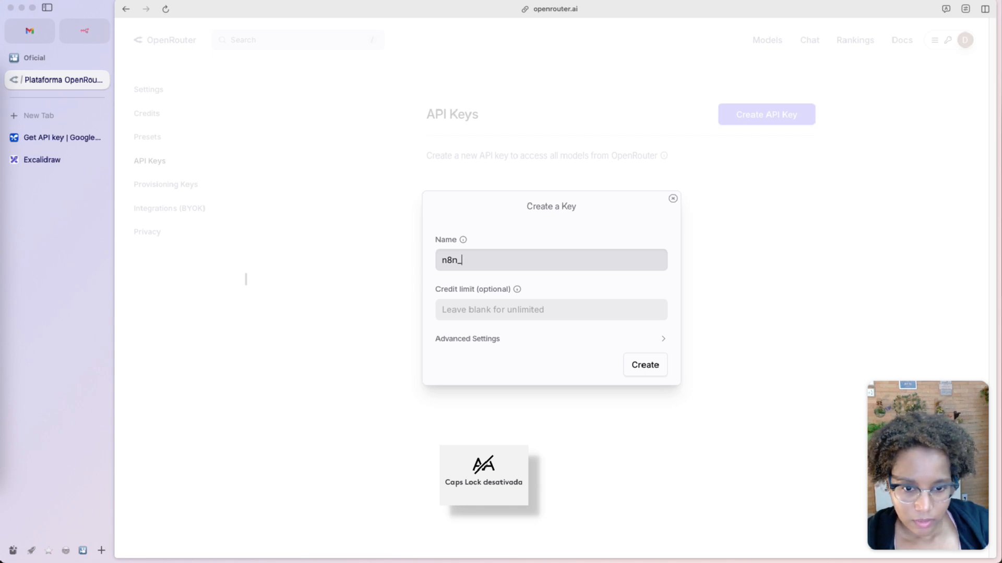
pyautogui.write('teste')
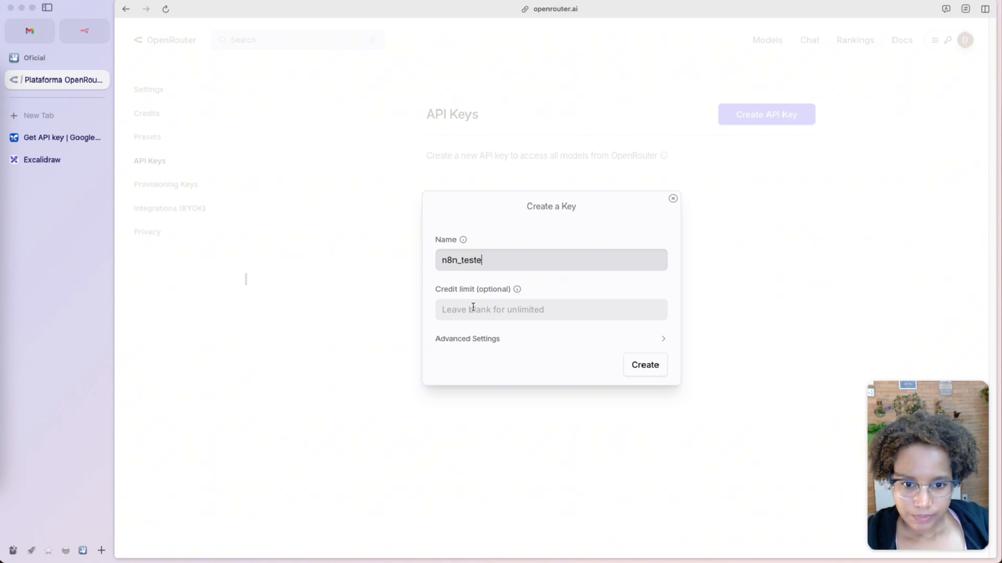
# Leave the optional credit limit blank and create the key
pyautogui.click(472, 308)
pyautogui.moveTo(438, 291); pyautogui.dragTo(512, 287)
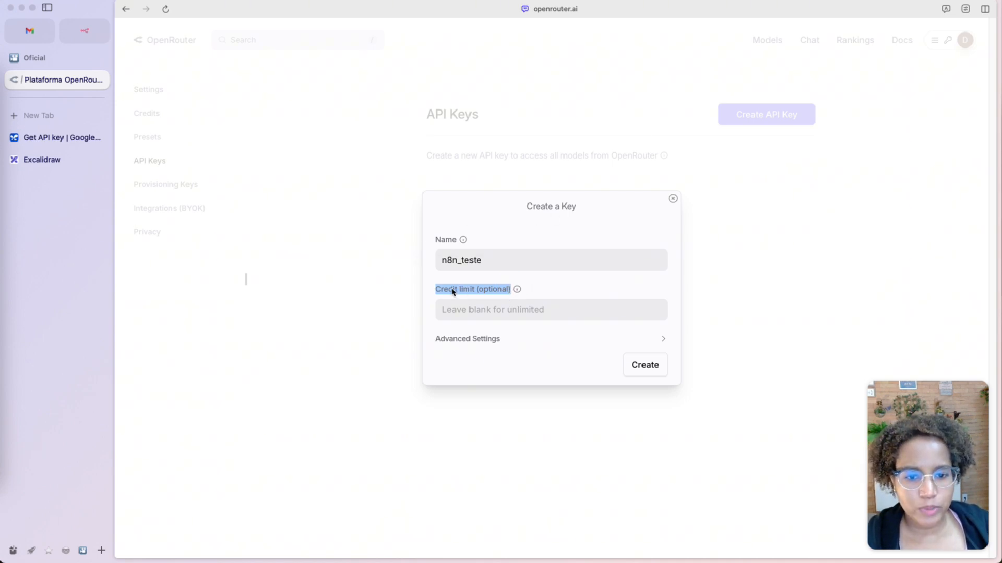
pyautogui.click(436, 289)
pyautogui.moveTo(436, 289); pyautogui.dragTo(509, 290)
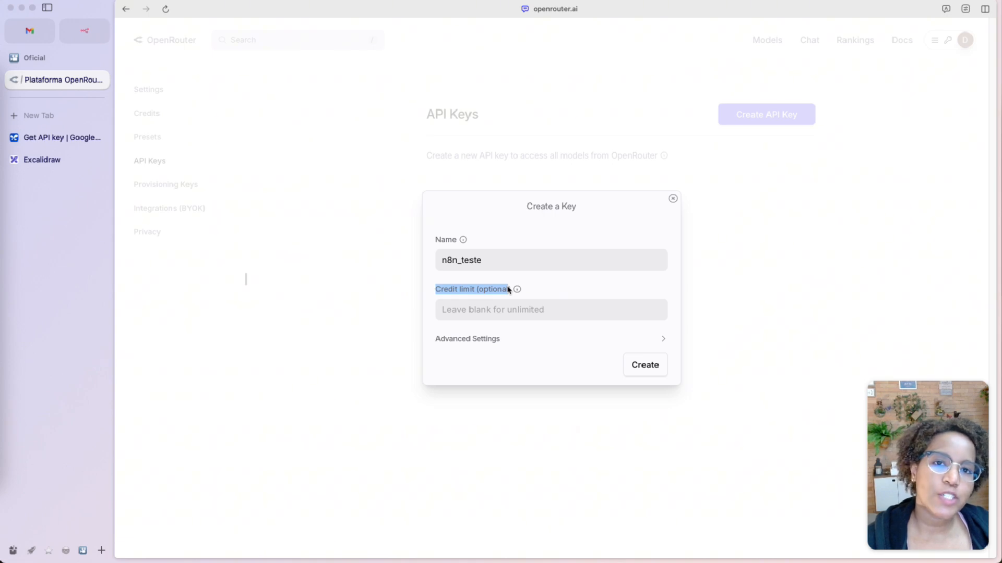
pyautogui.click(479, 311)
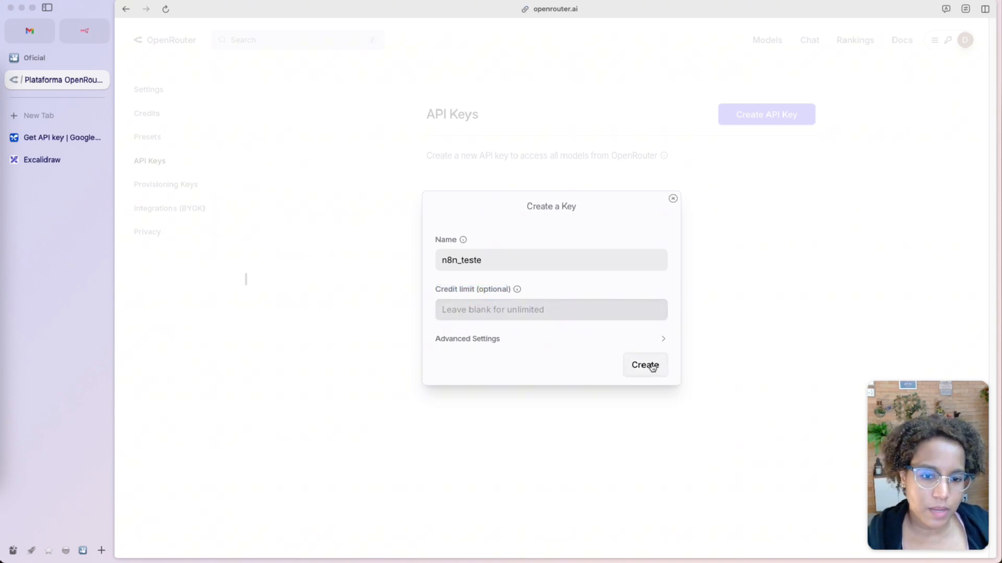
pyautogui.click(651, 366)
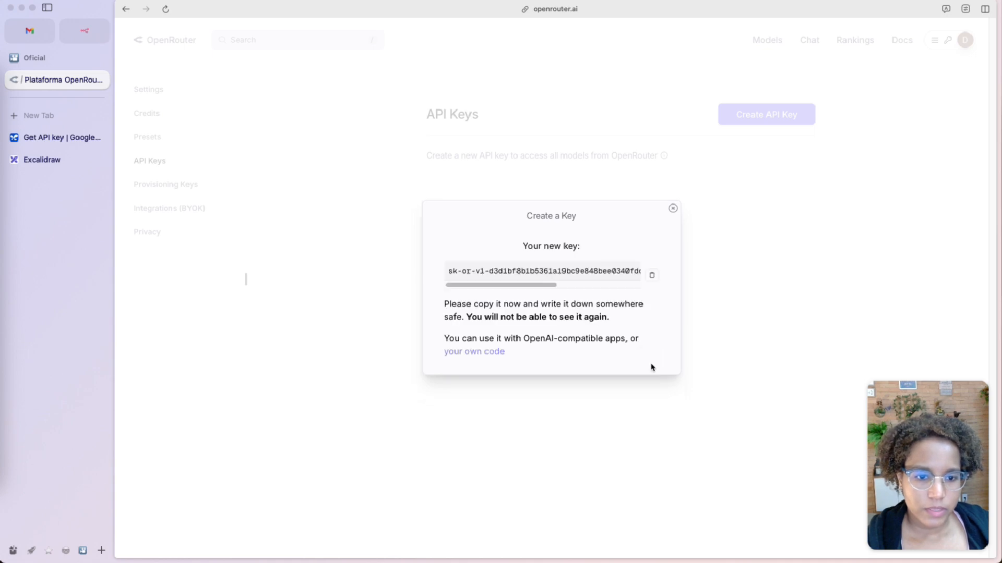
# Copy the newly generated API key and return to the list of keys
pyautogui.click(655, 275)
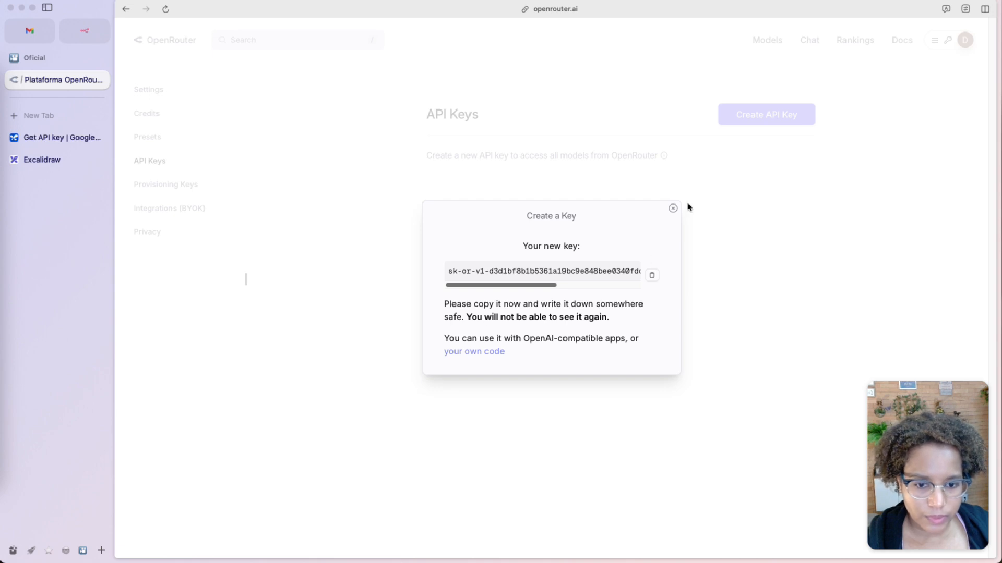
pyautogui.click(673, 210)
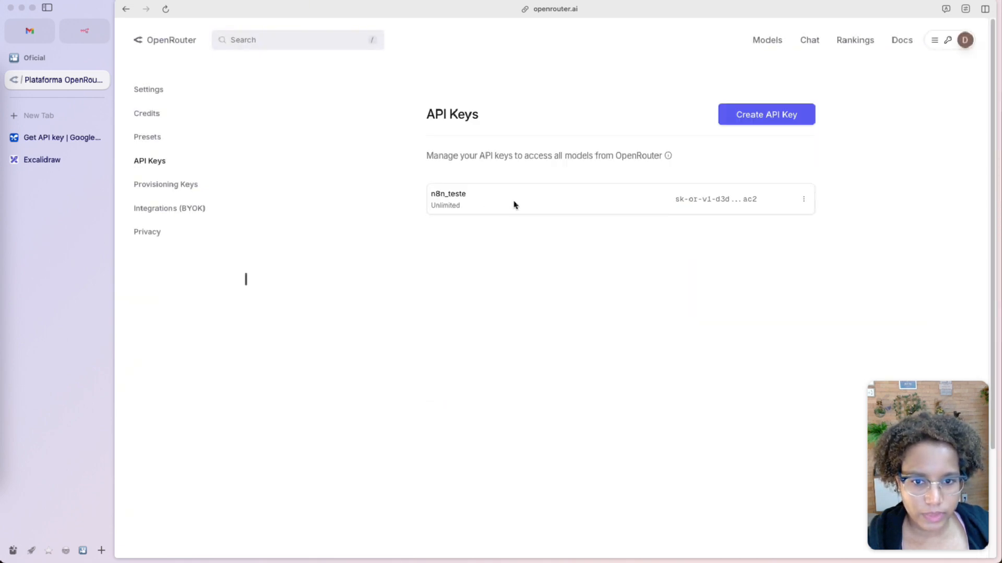
pyautogui.moveTo(668, 156)
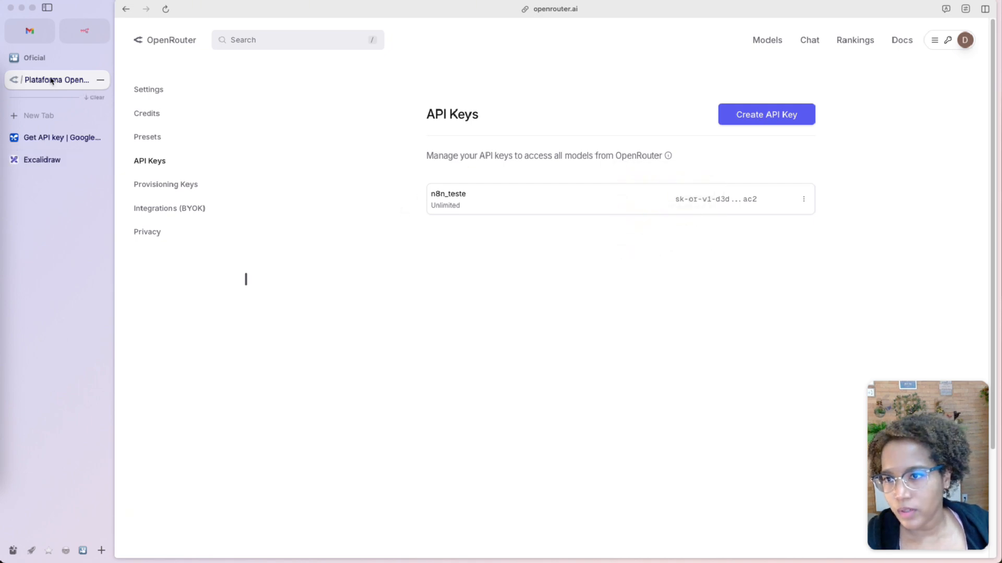
# Switch to n8n and leave the open workflow without saving, going back to the personal credentials list
pyautogui.click(82, 31)
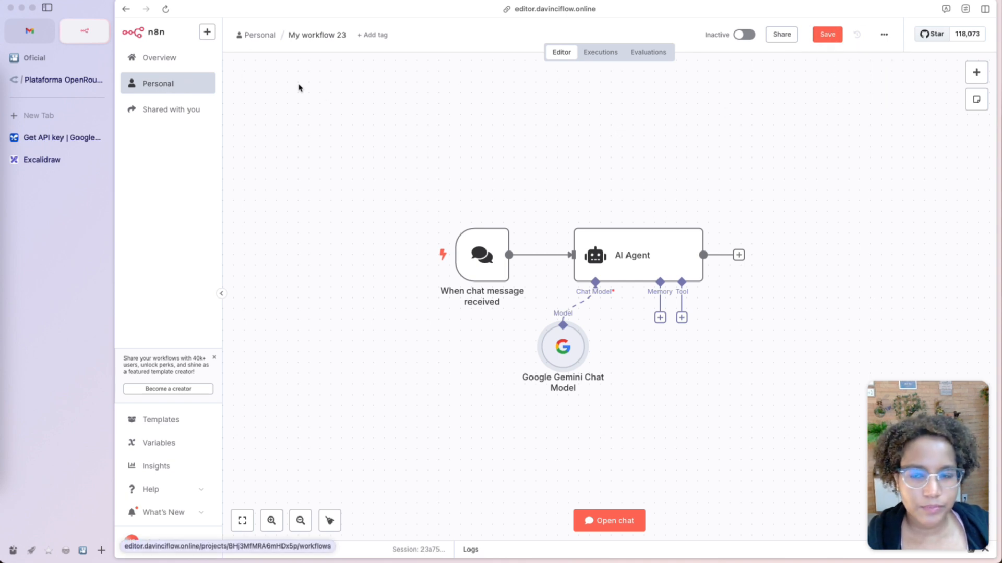
pyautogui.click(126, 9)
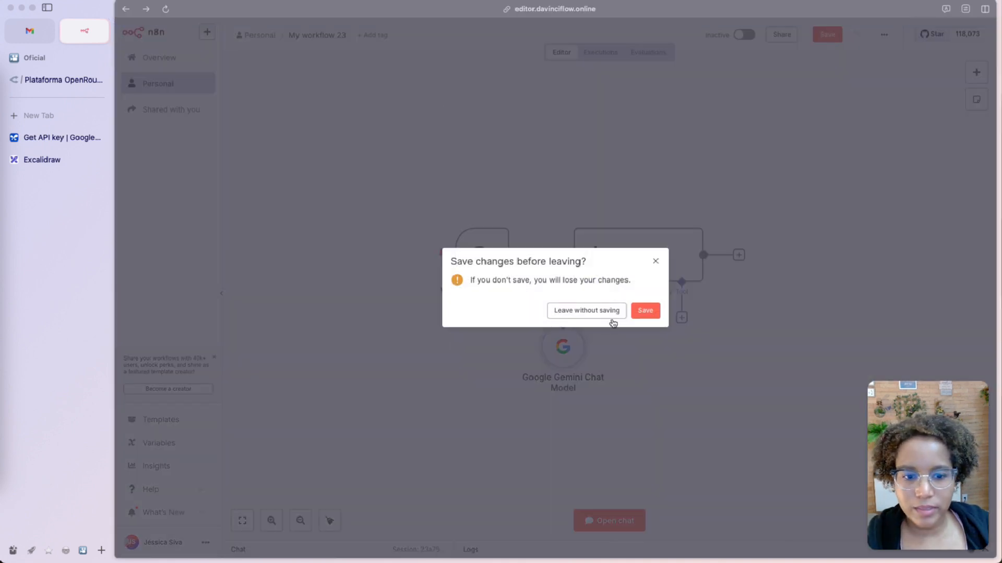
pyautogui.click(587, 315)
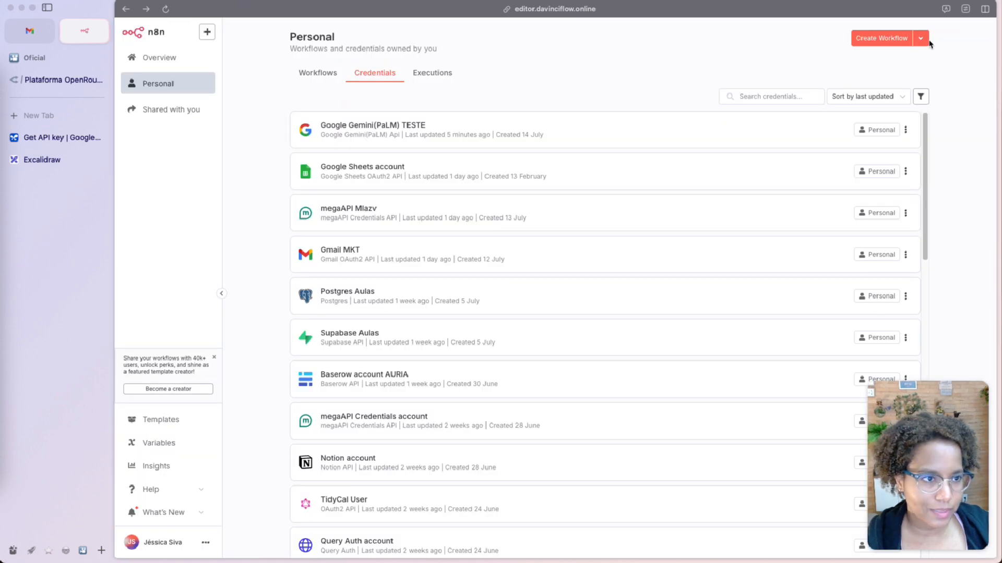
# Add a new credential with OpenRouter as the app to connect to
pyautogui.click(921, 39)
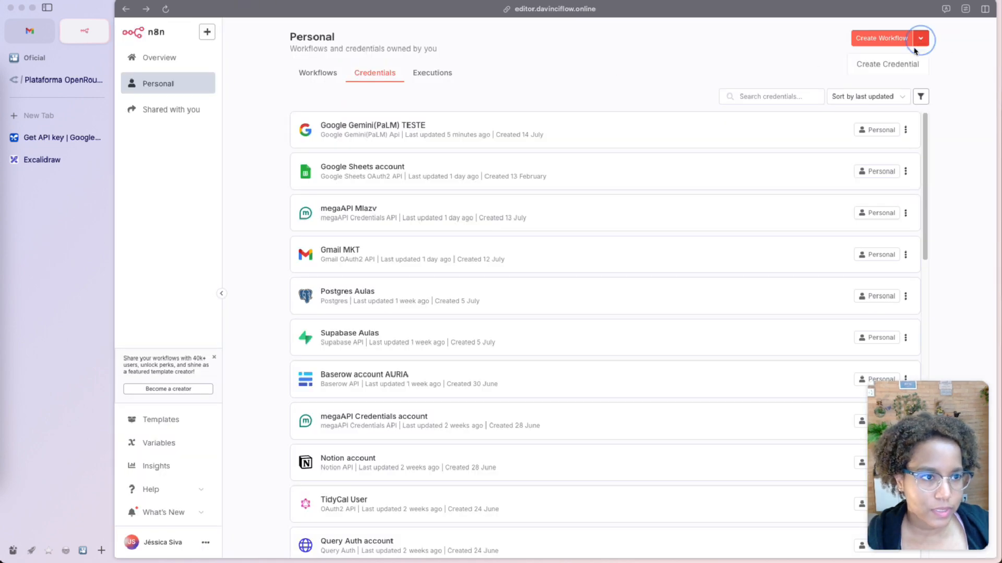
pyautogui.click(891, 65)
pyautogui.click(515, 282)
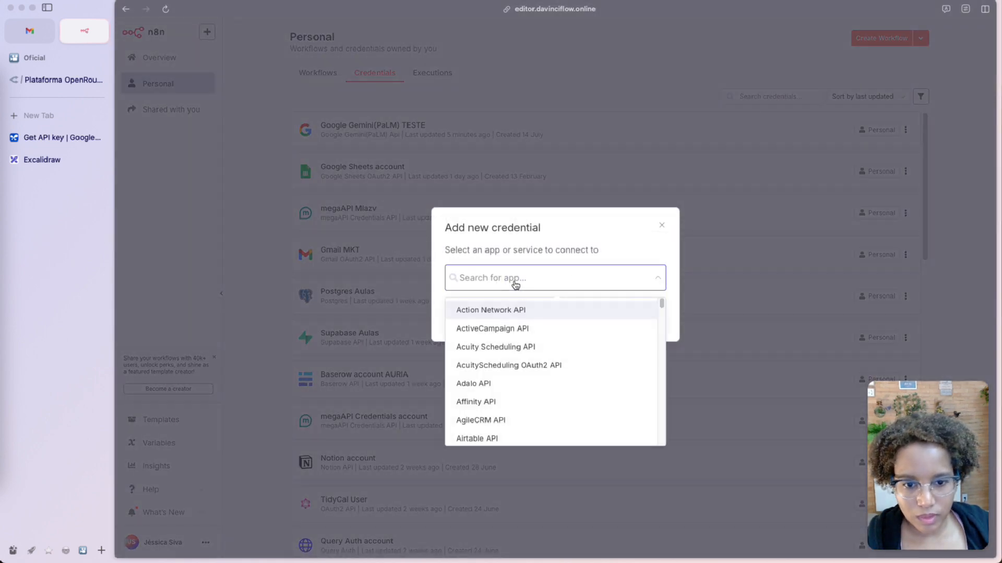
pyautogui.write('rout')
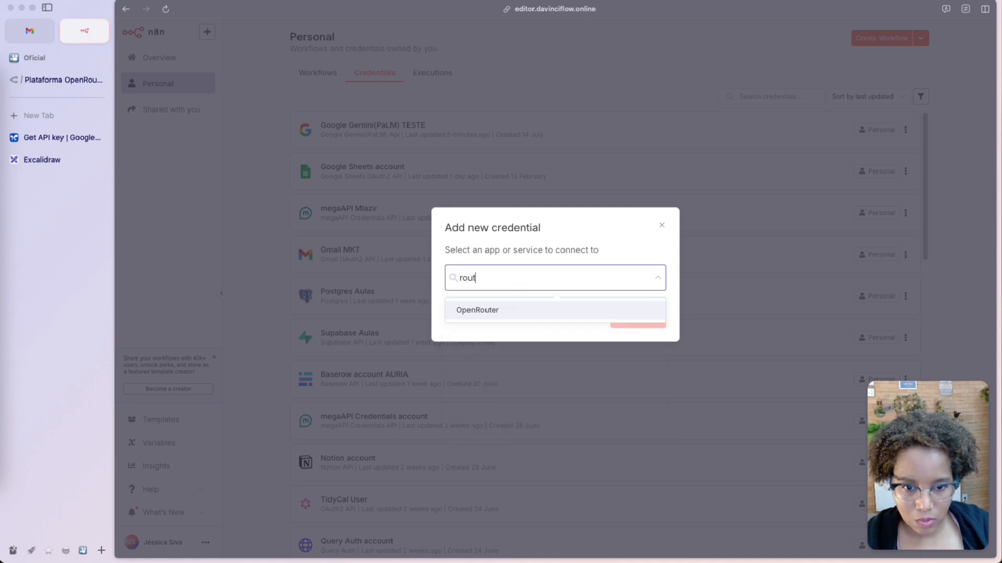
pyautogui.click(505, 310)
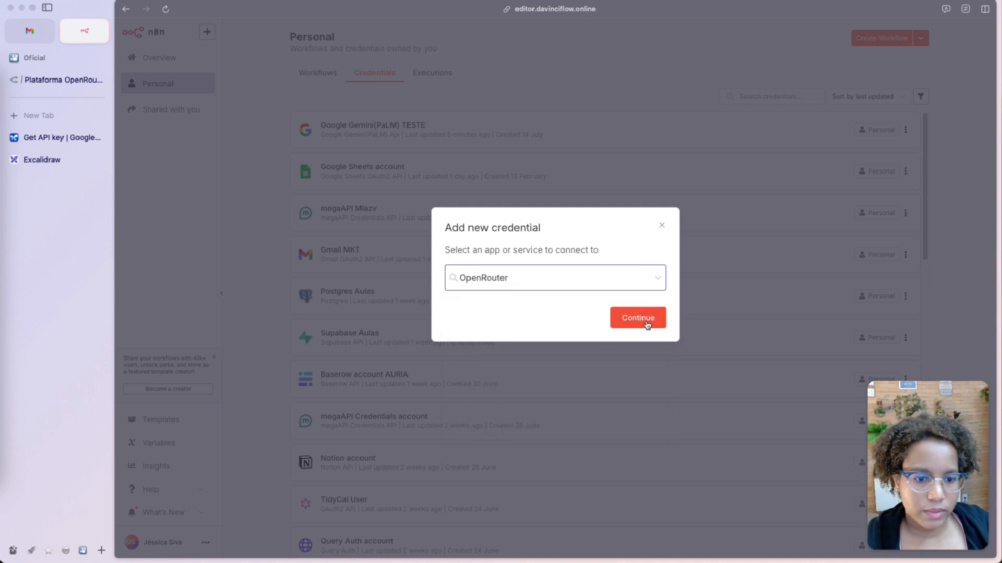
pyautogui.click(646, 322)
# Paste the copied API key into the OpenRouter credential's API Key field
pyautogui.click(418, 194)
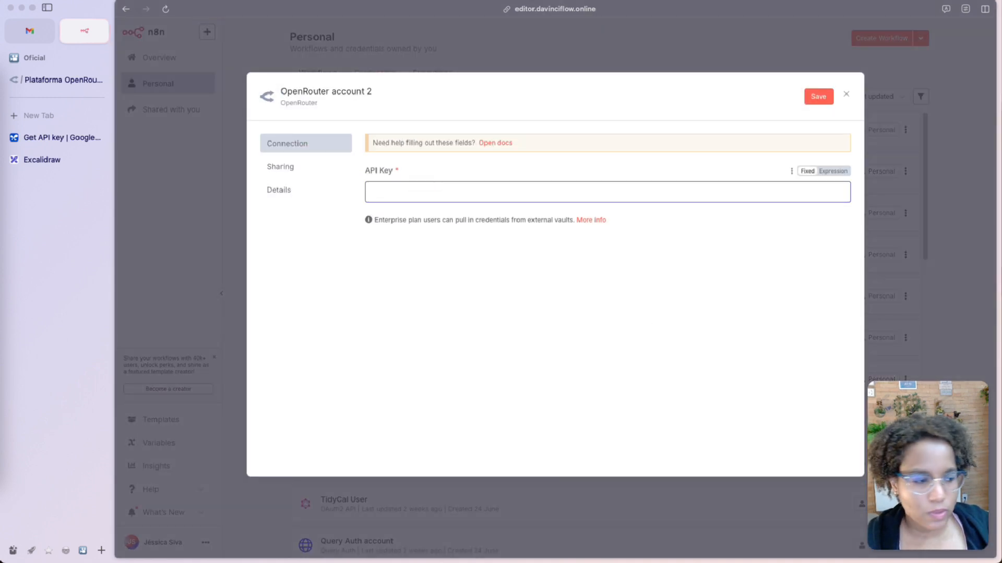
pyautogui.click(427, 191)
pyautogui.press('super+v')
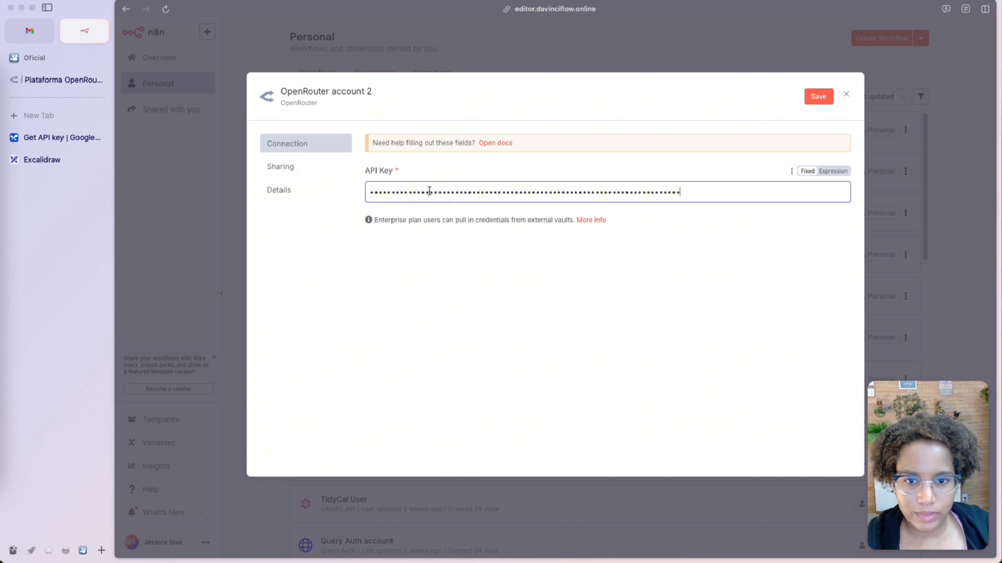
# Rename the credential to "OpenRouter Teste"
pyautogui.click(348, 93)
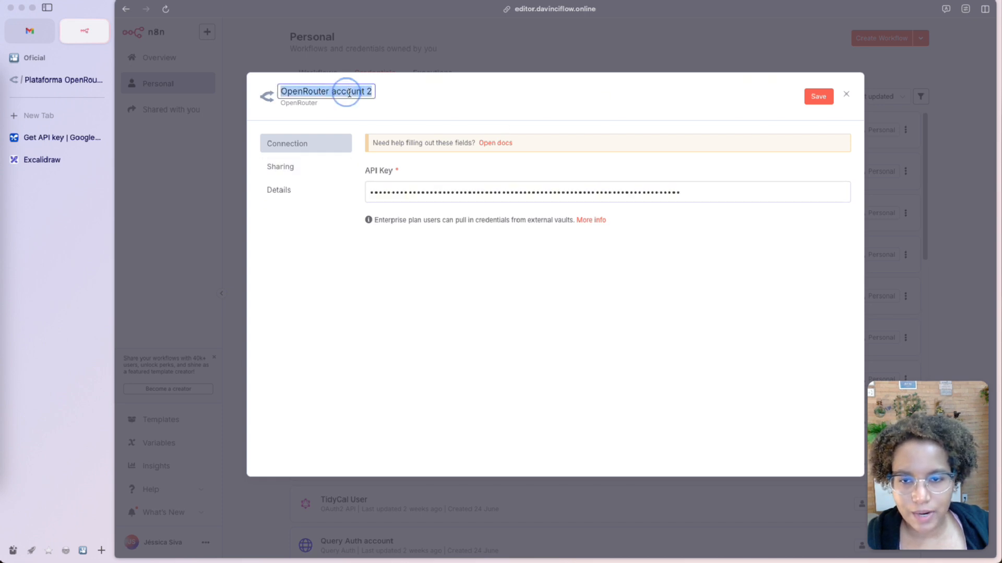
pyautogui.click(369, 92)
pyautogui.moveTo(333, 91); pyautogui.dragTo(371, 92)
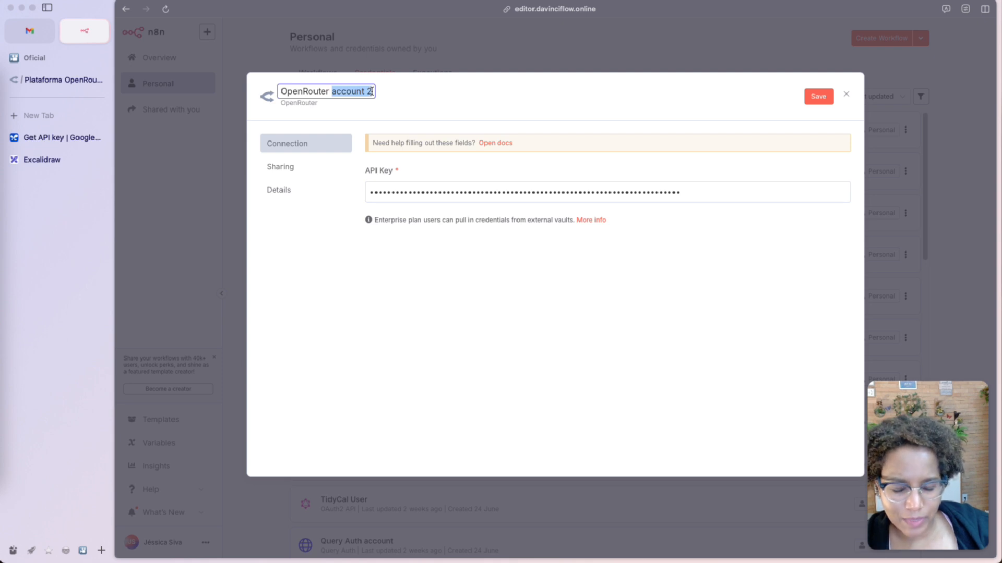
pyautogui.press('capslock')
pyautogui.write('T')
pyautogui.press('capslock')
pyautogui.write('este')
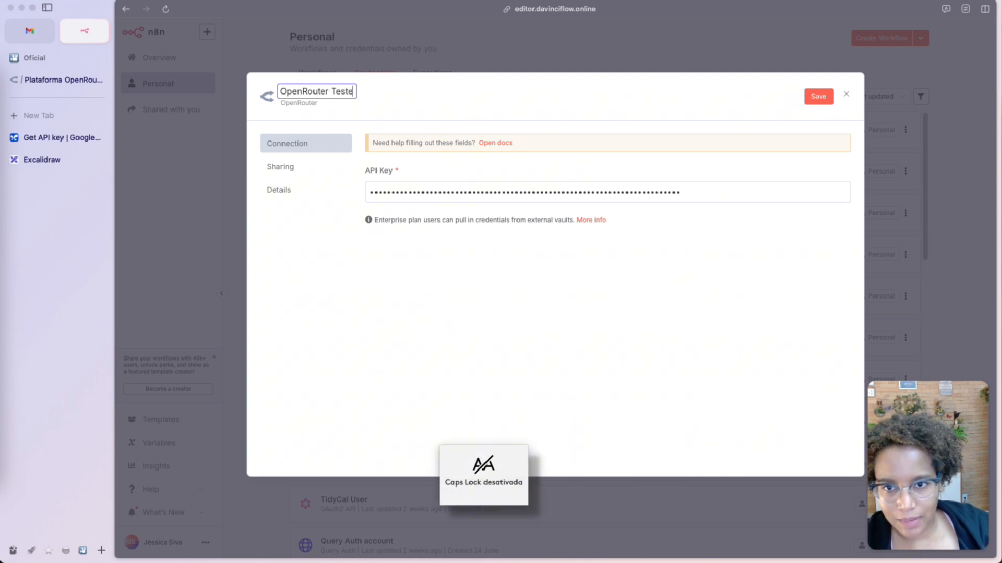
pyautogui.click(528, 102)
# Save and close the OpenRouter credential, and open the personal workflows list
pyautogui.click(818, 97)
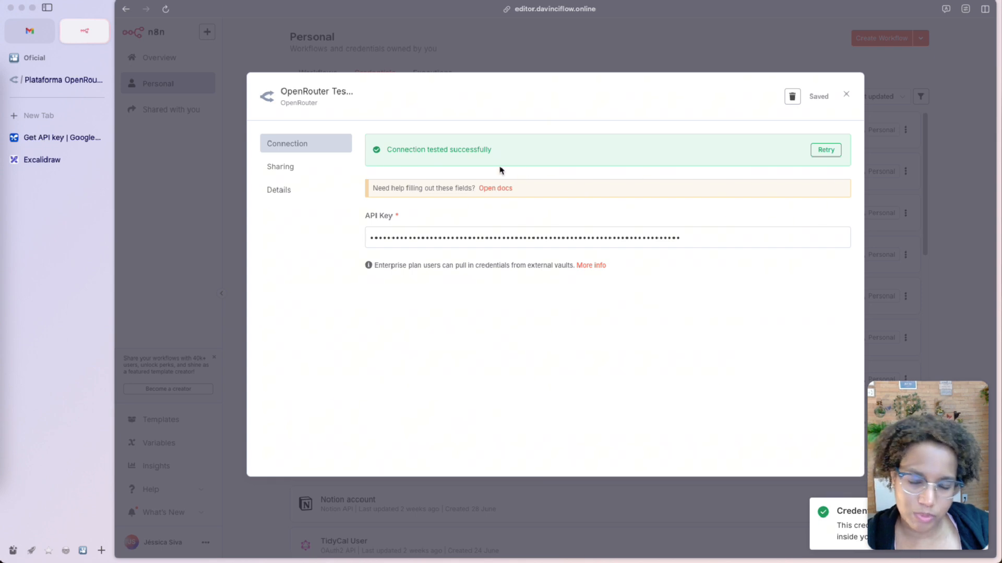
pyautogui.click(847, 97)
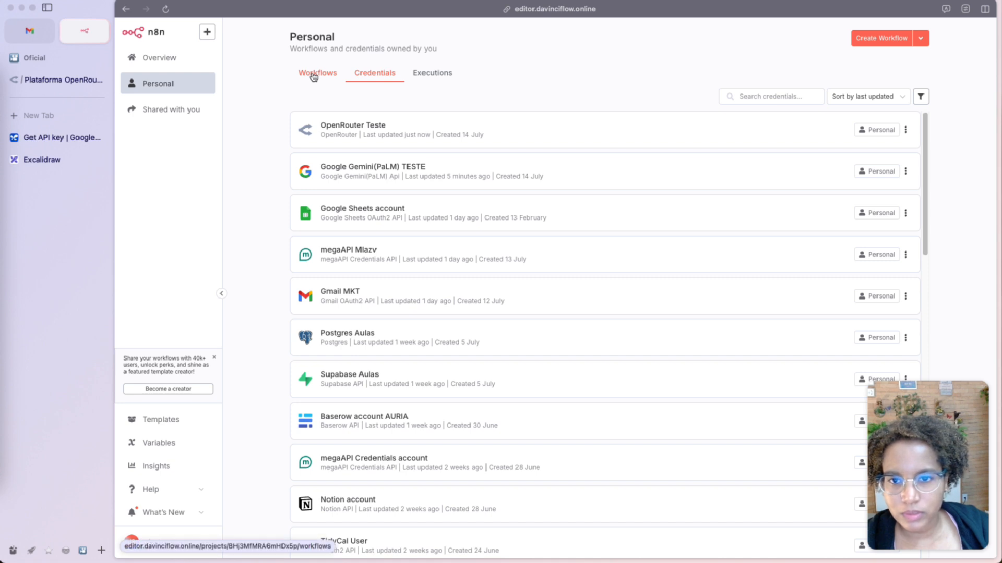
pyautogui.click(177, 82)
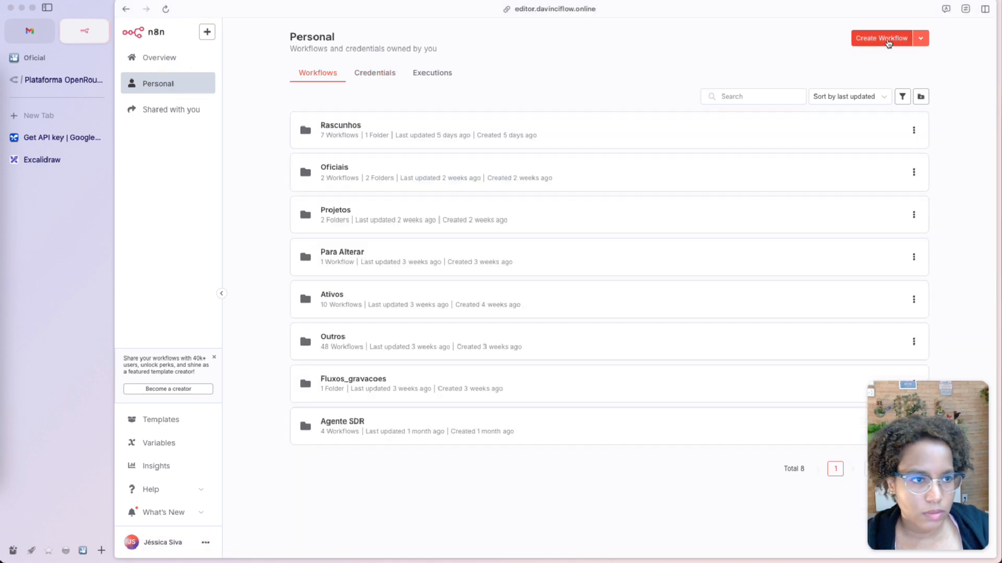
# Create a new workflow, add an AI Agent node to it, and return to the canvas
pyautogui.click(882, 39)
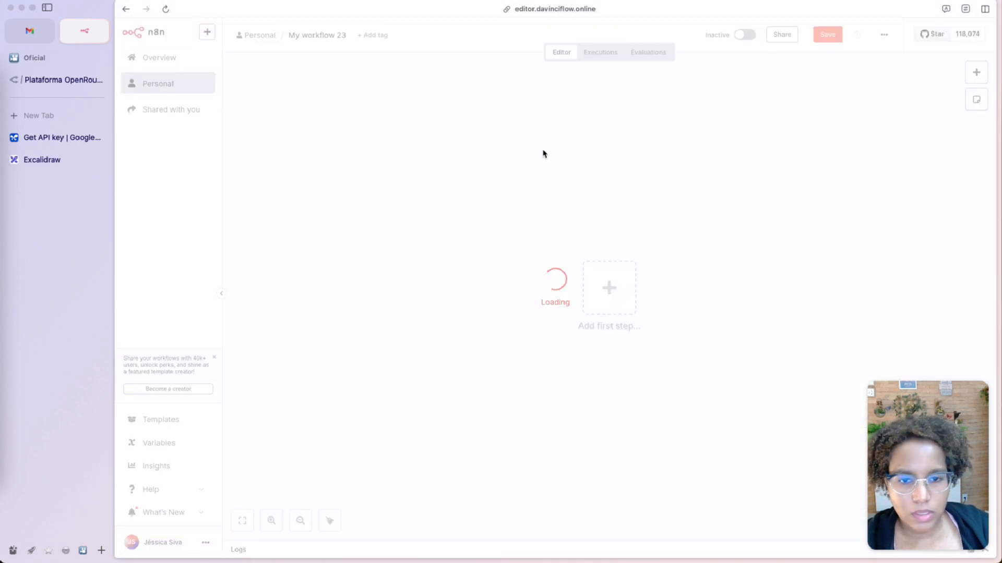
pyautogui.click(976, 73)
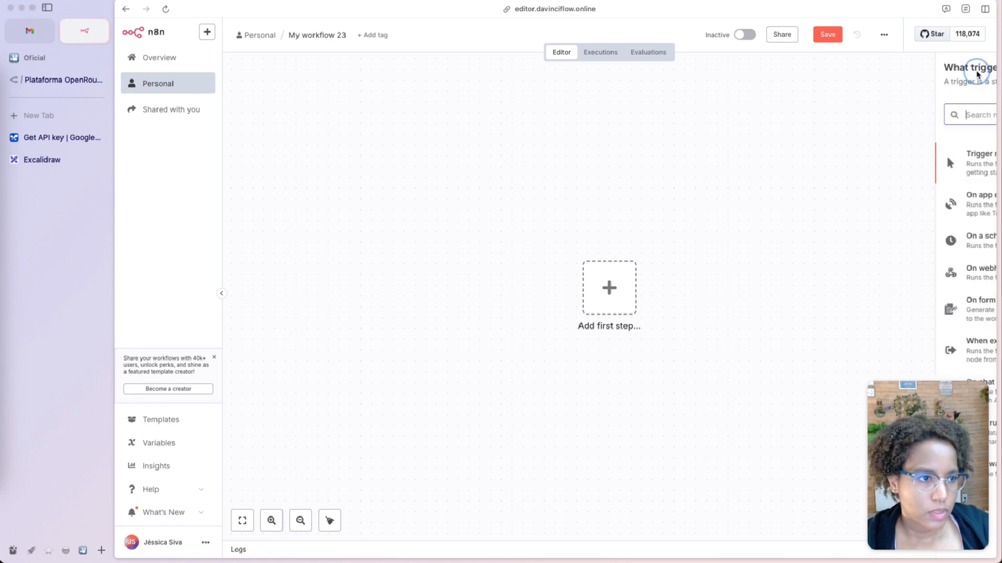
pyautogui.click(828, 110)
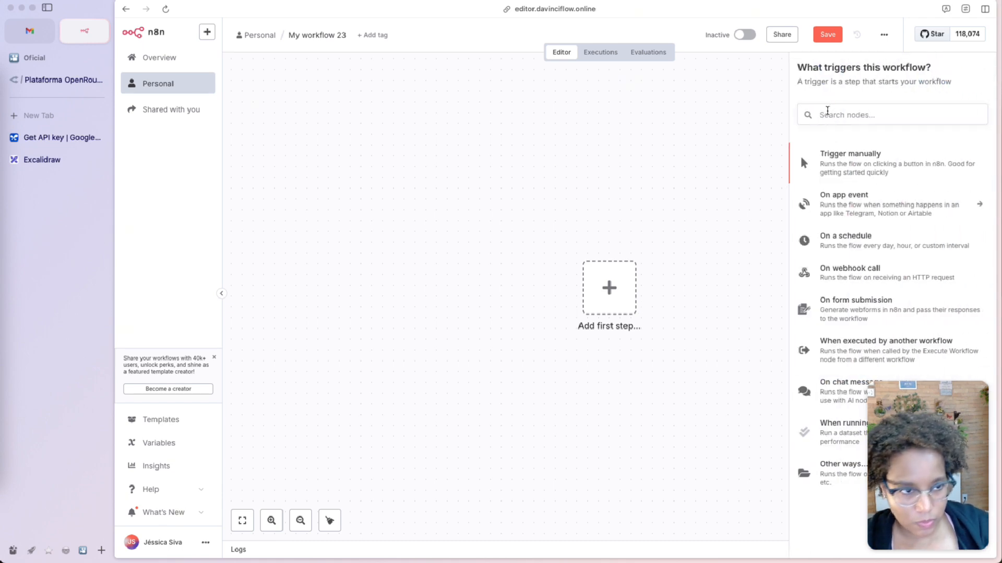
pyautogui.click(827, 110)
pyautogui.write('age')
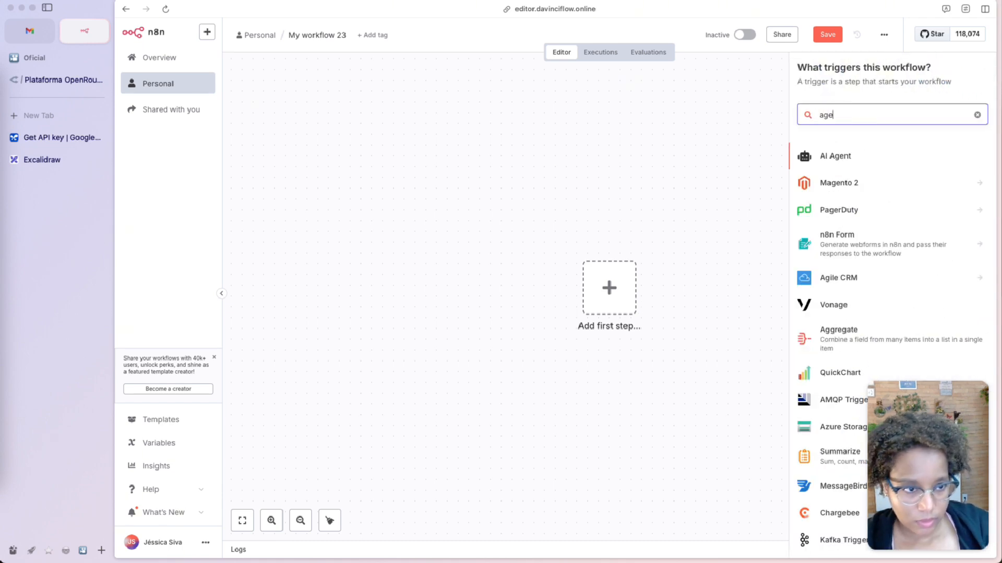
pyautogui.click(838, 156)
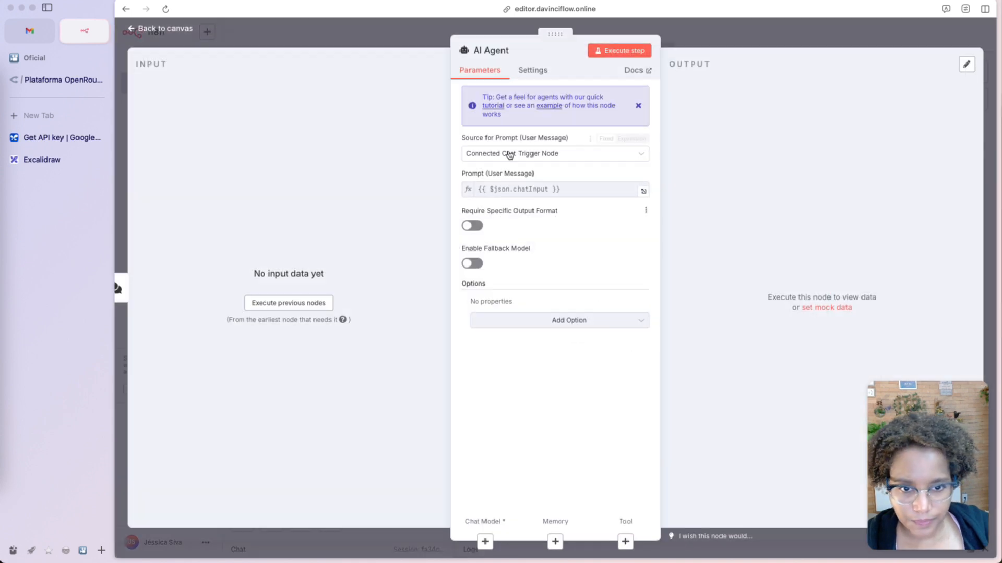
pyautogui.click(394, 35)
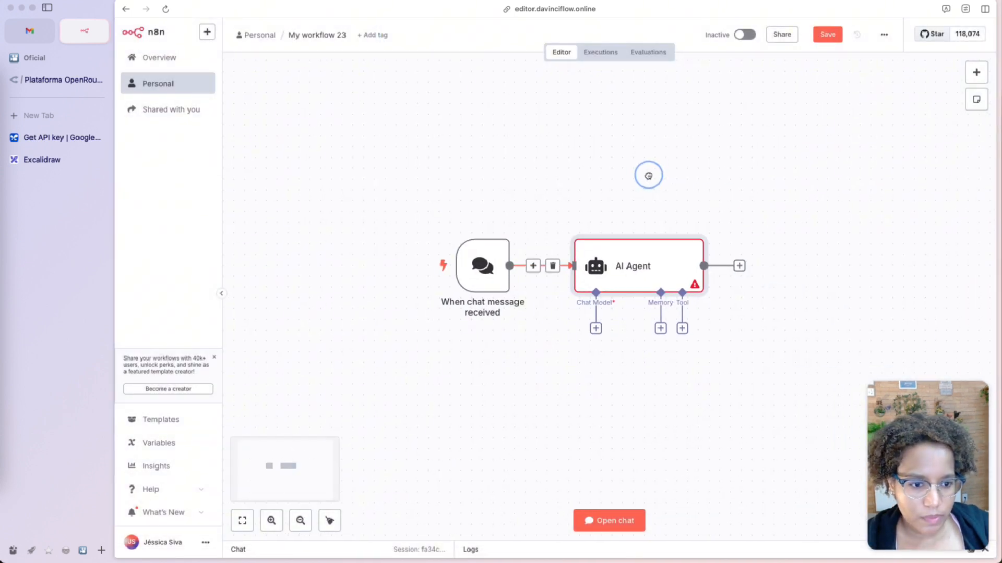
# Attach an OpenRouter Chat Model to the AI Agent's Chat Model input and open its list of models
pyautogui.click(594, 328)
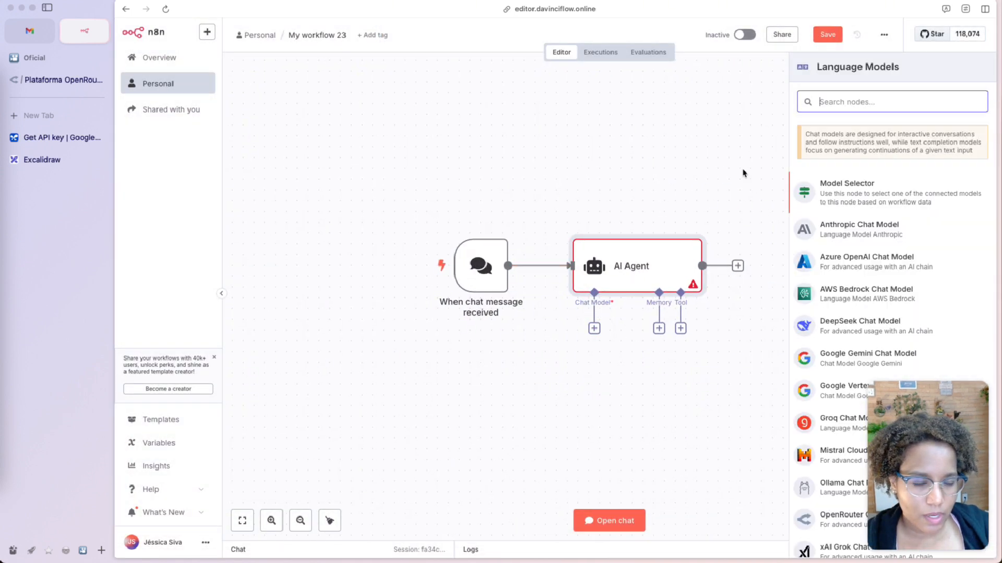
pyautogui.click(847, 101)
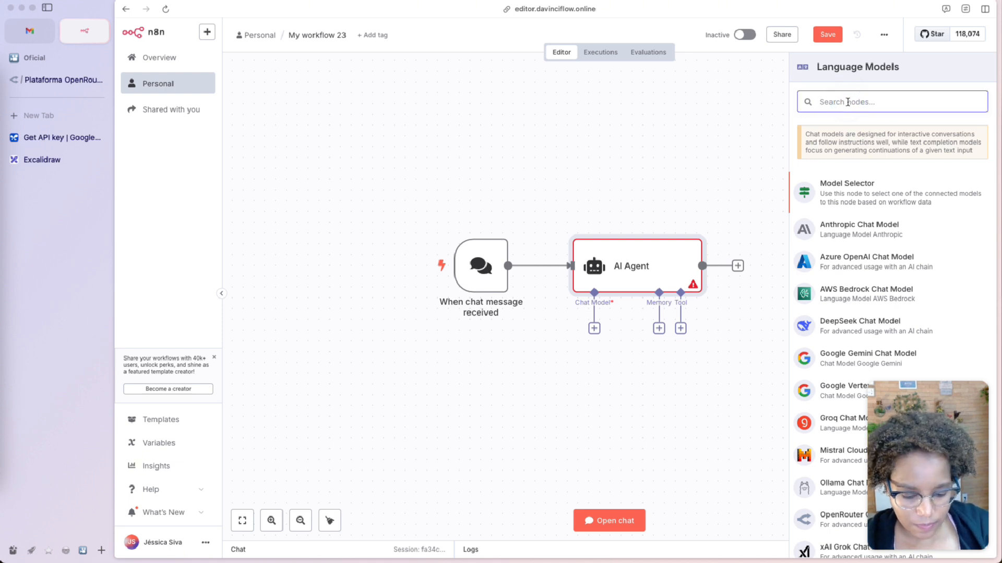
pyautogui.write('ope')
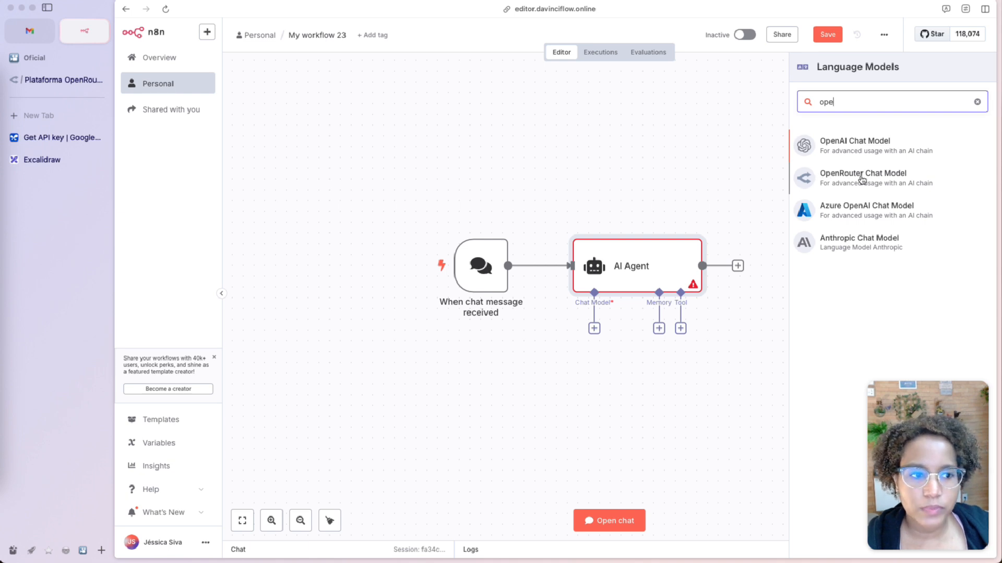
pyautogui.click(880, 179)
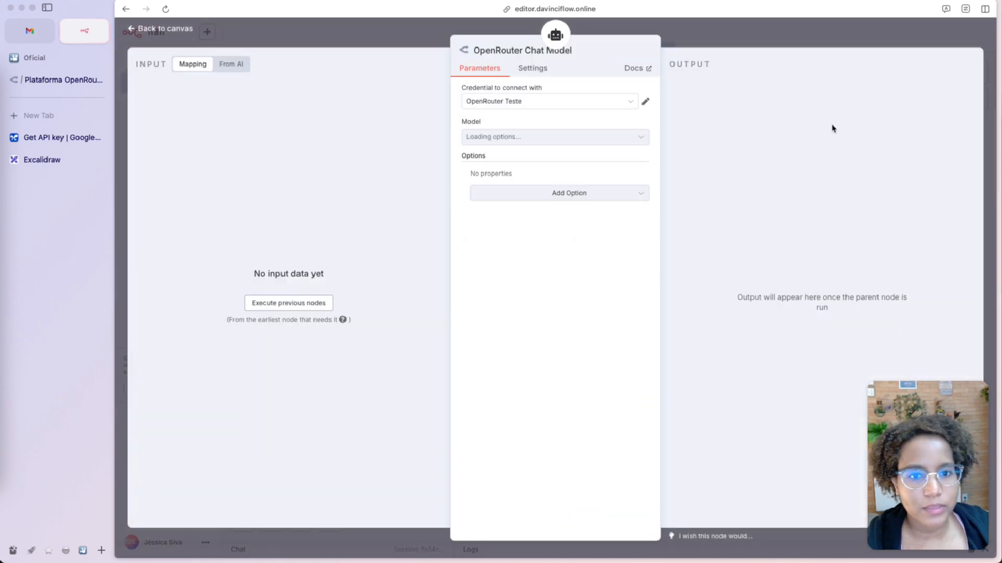
pyautogui.click(541, 138)
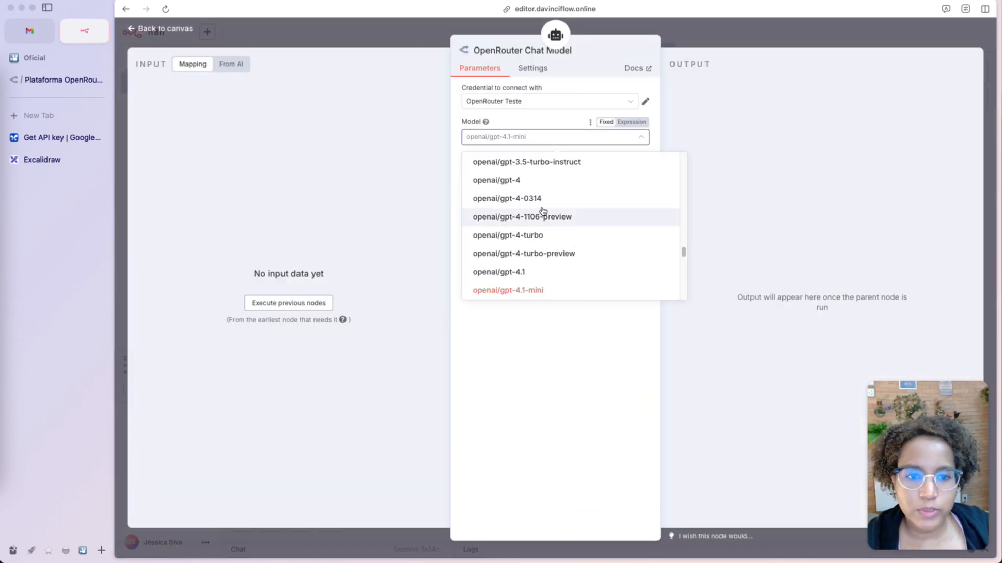
# Switch to OpenRouter, sort its model catalogue by Pricing: Low to High, and look over the free models
pyautogui.click(54, 81)
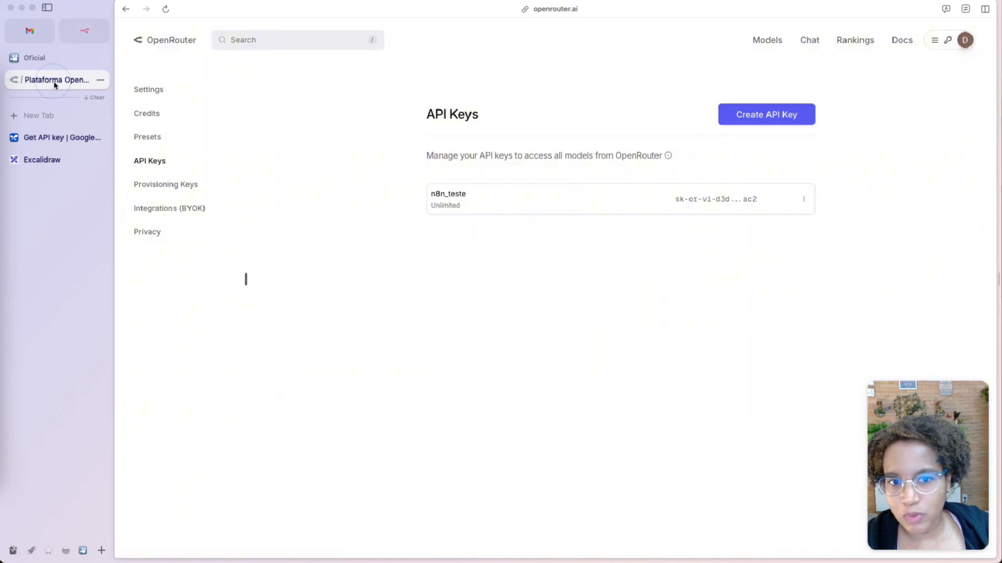
pyautogui.click(770, 40)
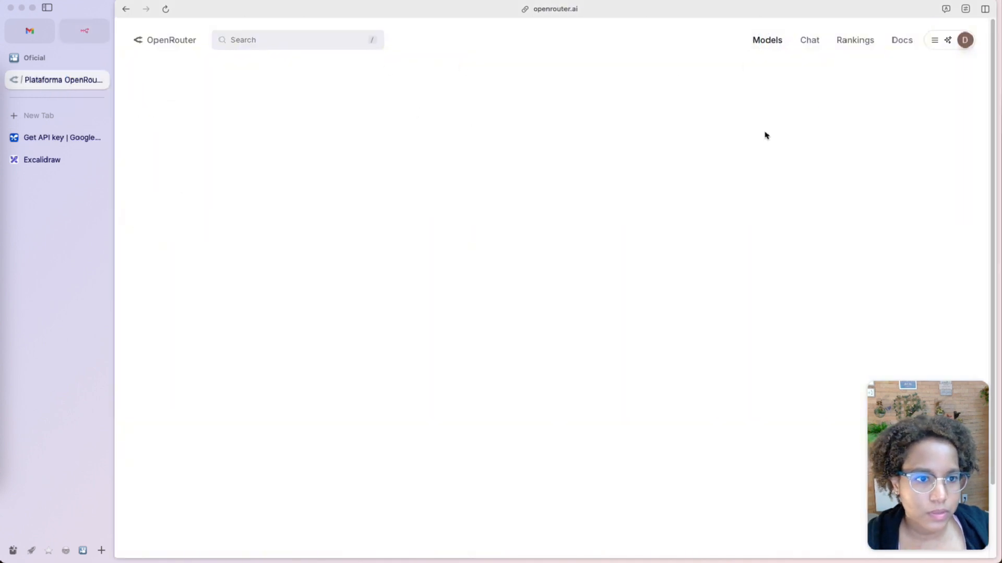
pyautogui.click(744, 123)
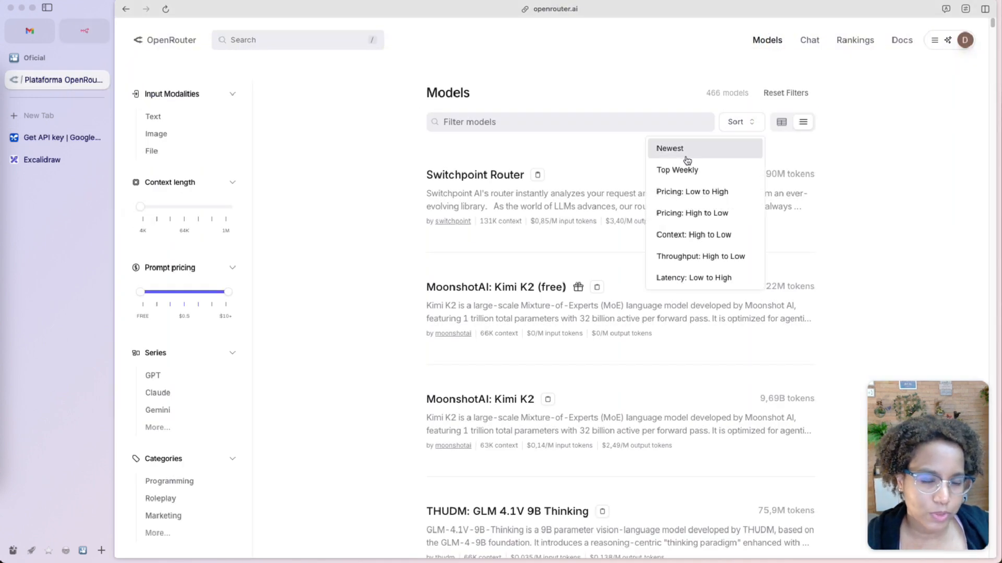
pyautogui.click(711, 193)
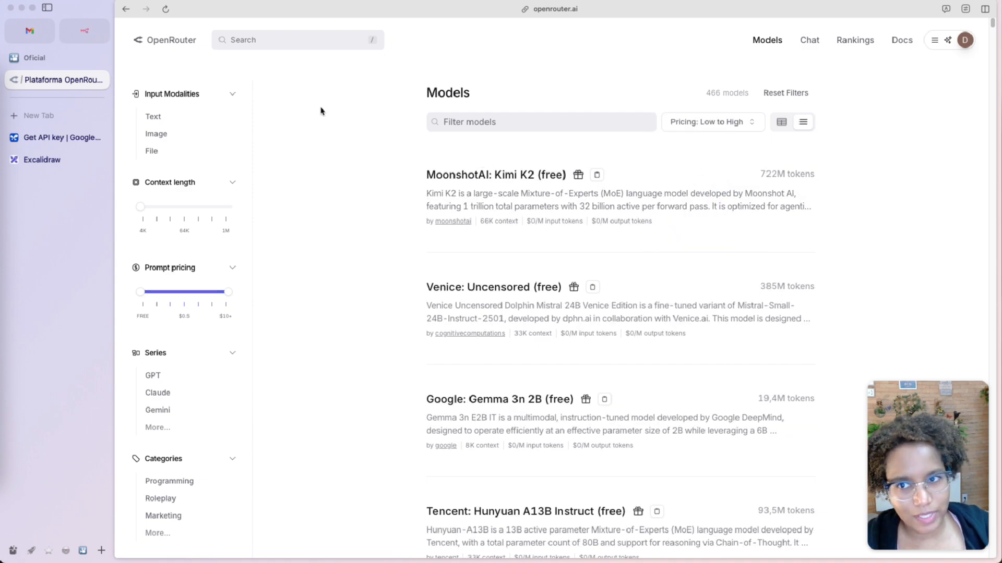
pyautogui.scroll(-5, 495, 214)
pyautogui.scroll(3, 512, 224)
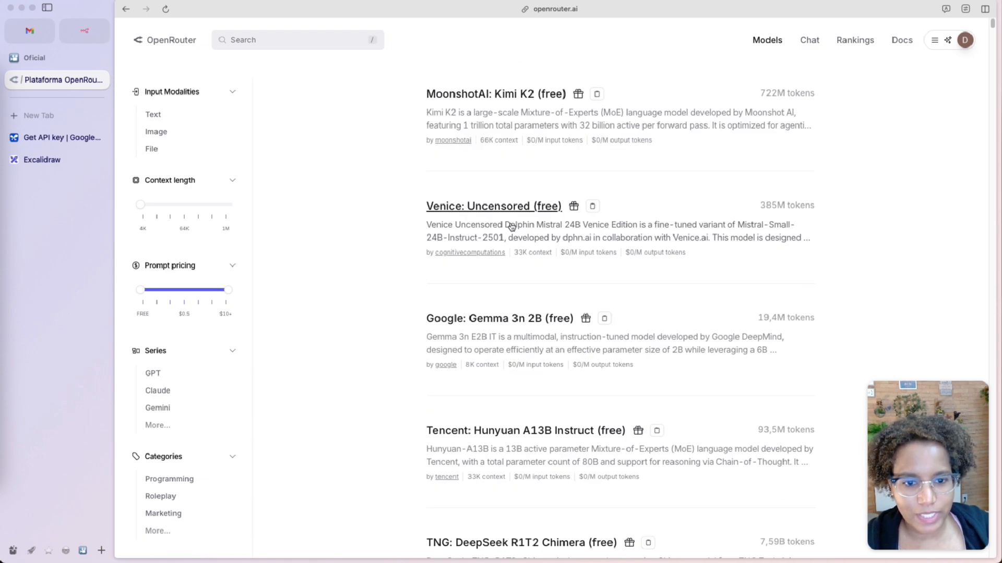
pyautogui.scroll(2, 512, 226)
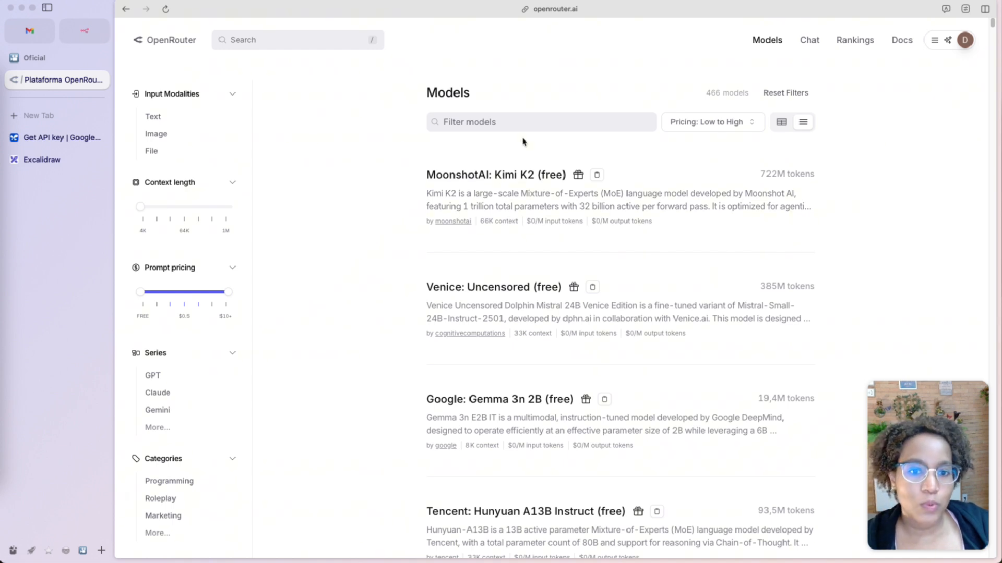
# Back in n8n, set the OpenRouter Chat Model's model to moonshotai/kimi-k2:free and return to the canvas
pyautogui.click(84, 34)
pyautogui.click(496, 138)
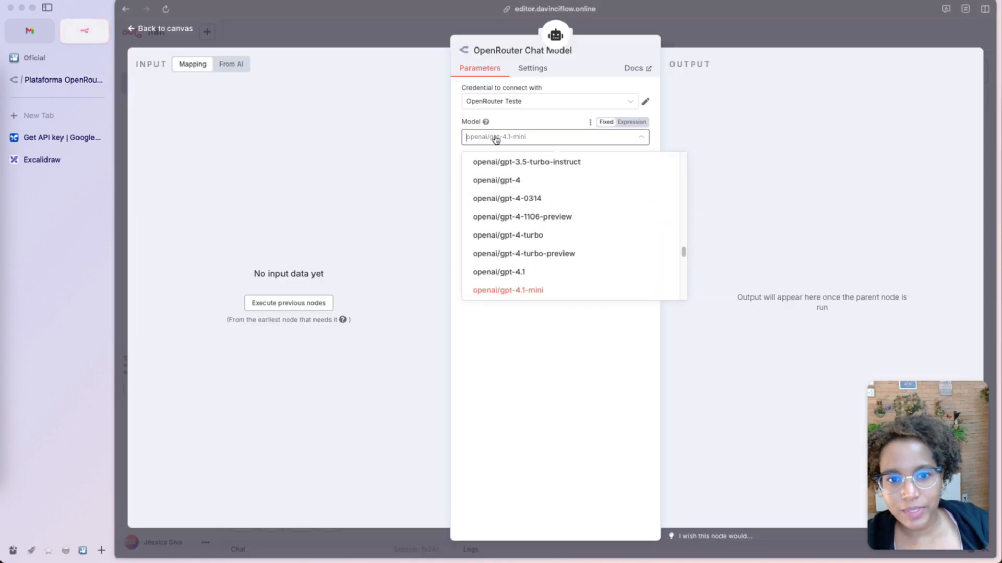
pyautogui.click(67, 87)
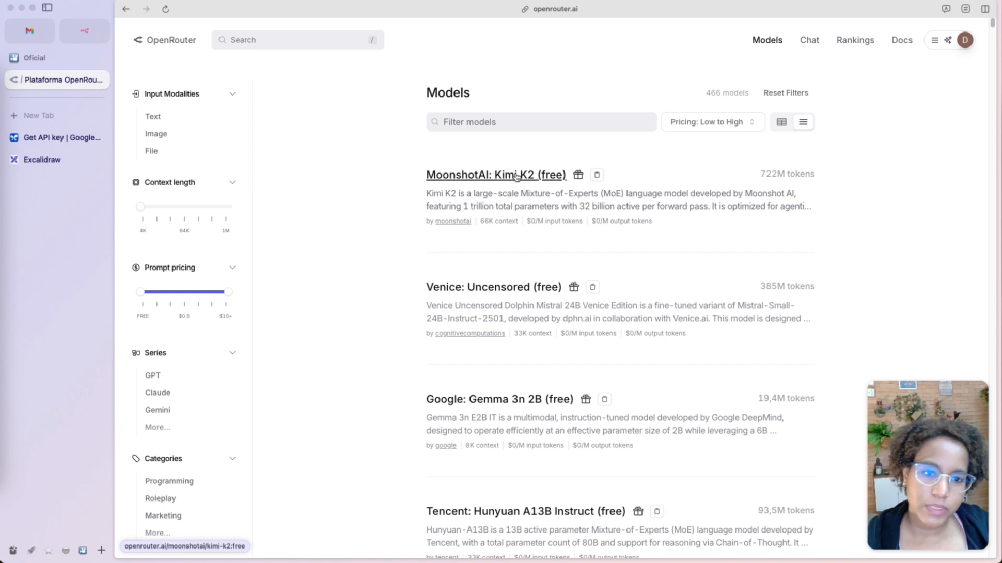
pyautogui.click(84, 32)
pyautogui.write('kimi')
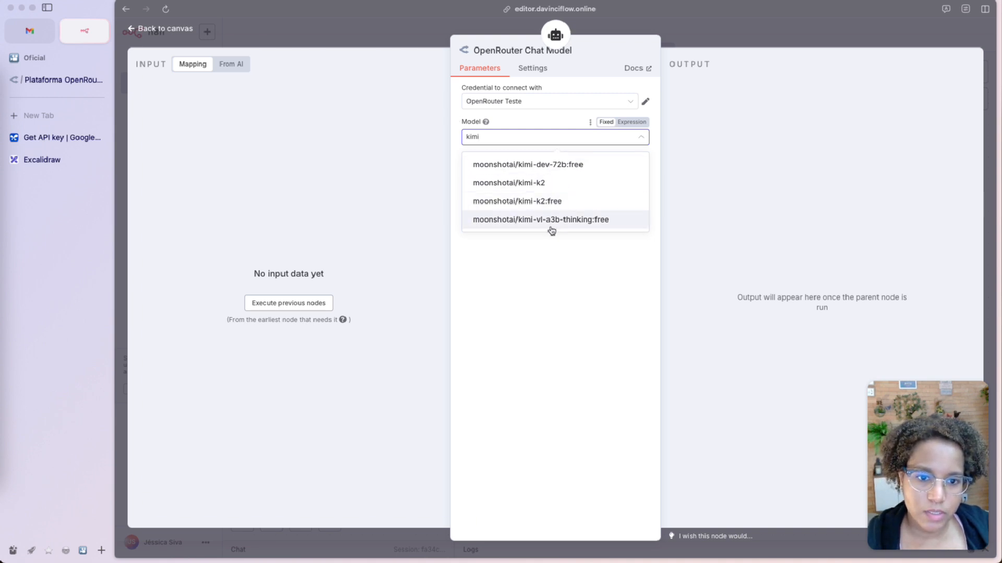
pyautogui.click(555, 201)
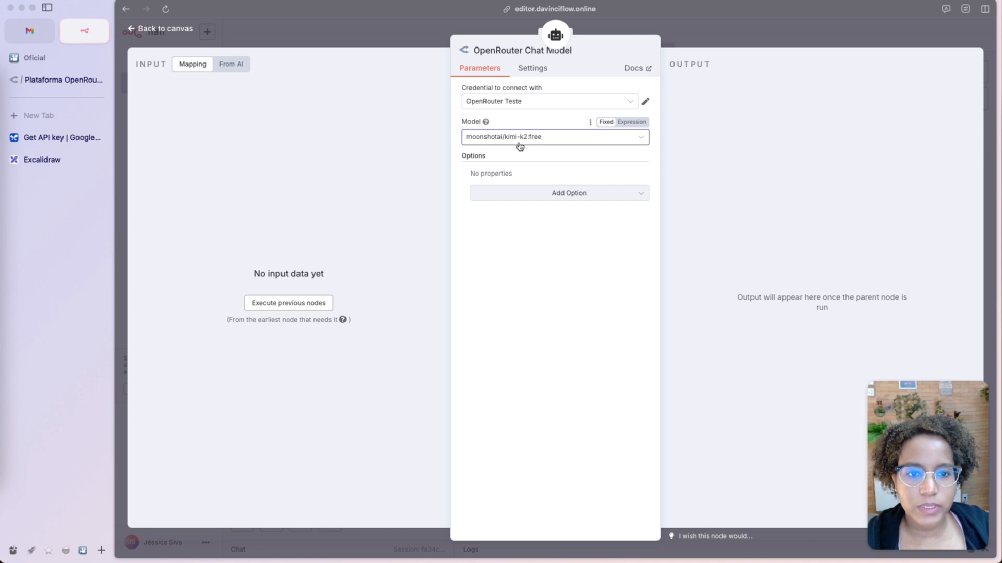
pyautogui.click(400, 42)
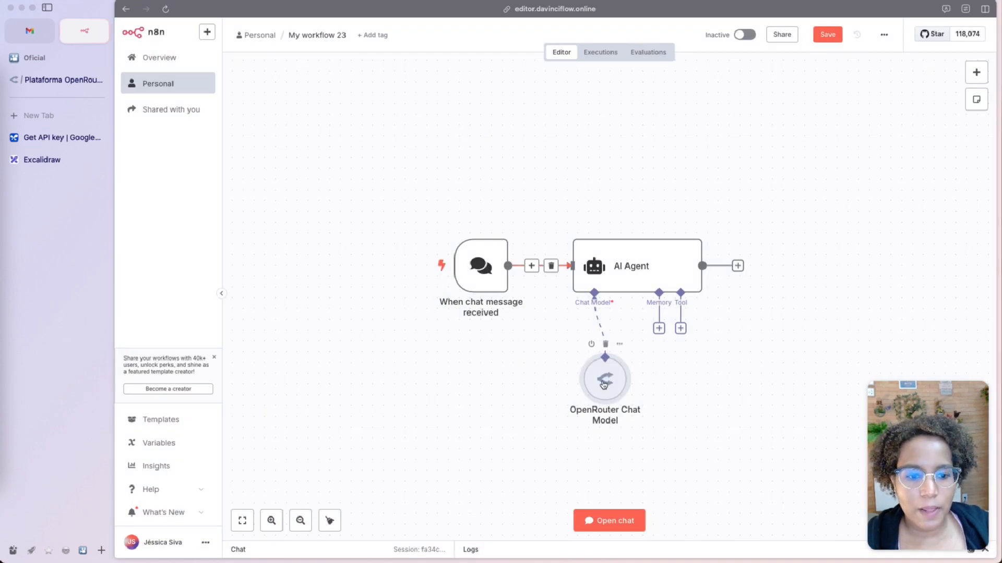
# Move the OpenRouter Chat Model node closer to the AI Agent, just below its Chat Model connector
pyautogui.moveTo(604, 381); pyautogui.dragTo(540, 358)
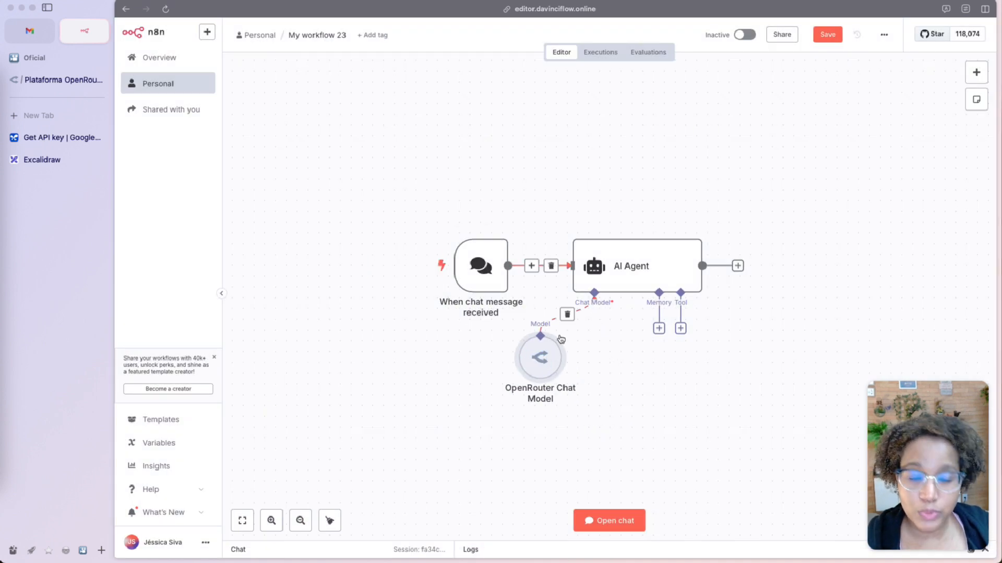
pyautogui.moveTo(539, 361); pyautogui.dragTo(542, 363)
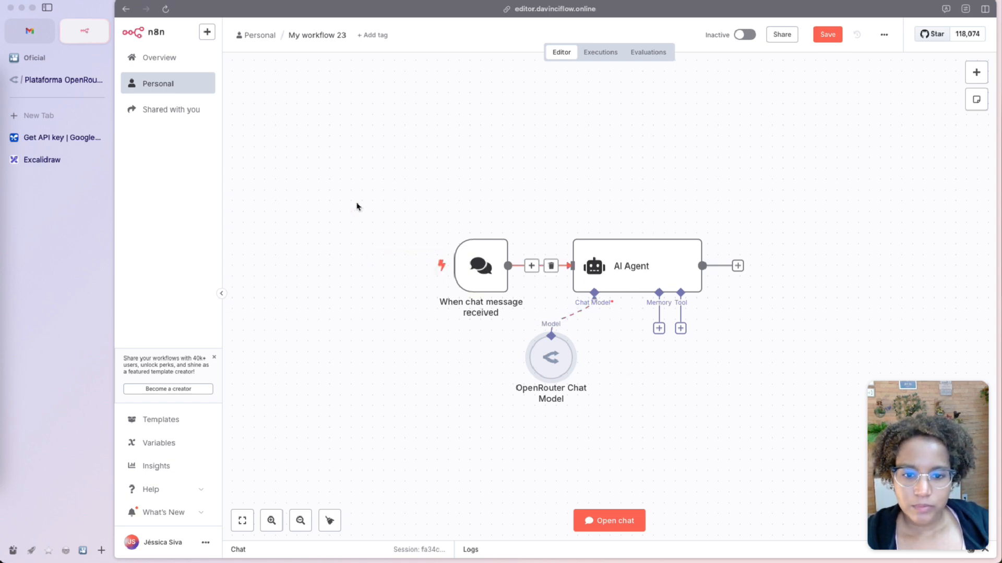
pyautogui.moveTo(355, 202); pyautogui.dragTo(792, 412)
pyautogui.click(822, 223)
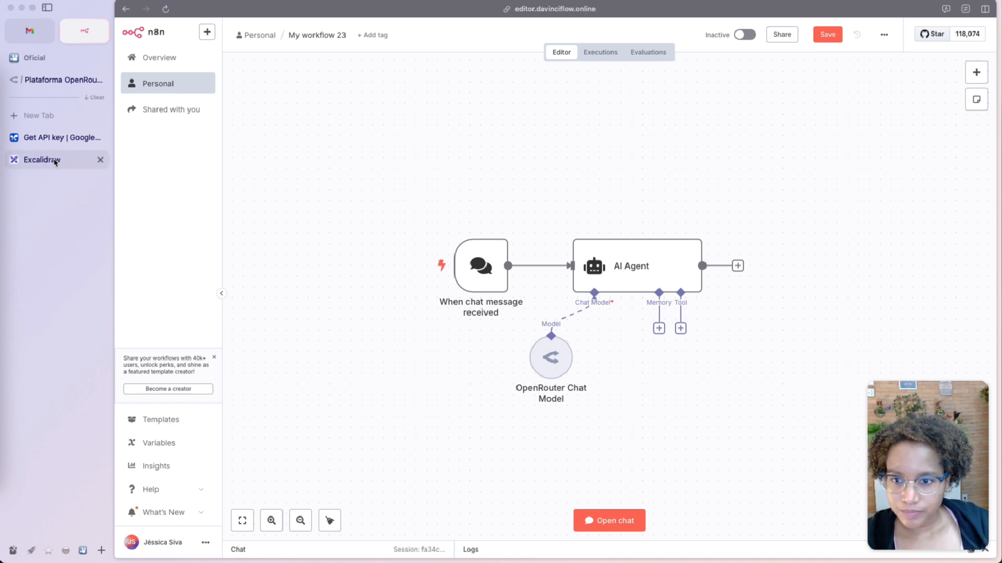
pyautogui.moveTo(393, 168); pyautogui.dragTo(823, 446)
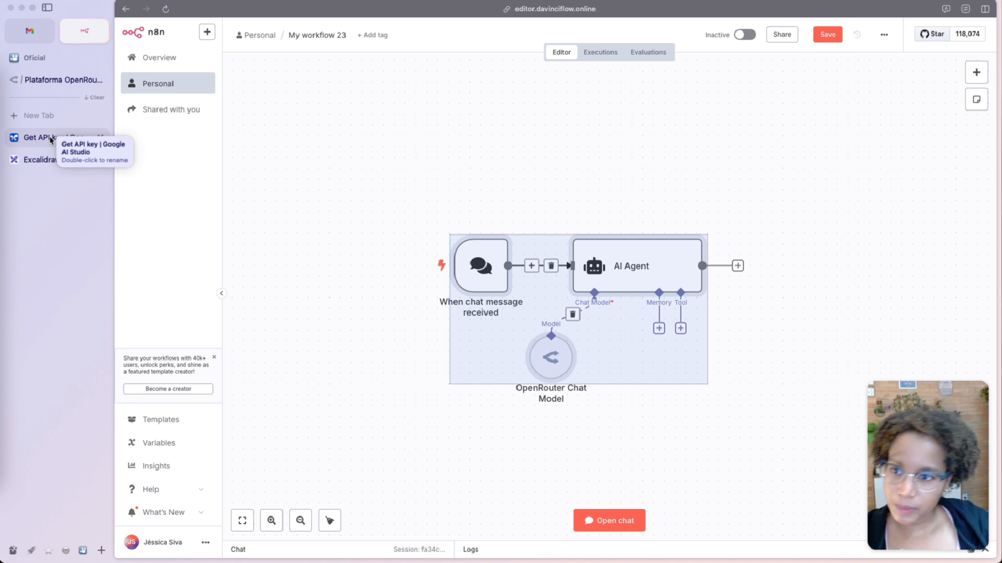
pyautogui.click(41, 161)
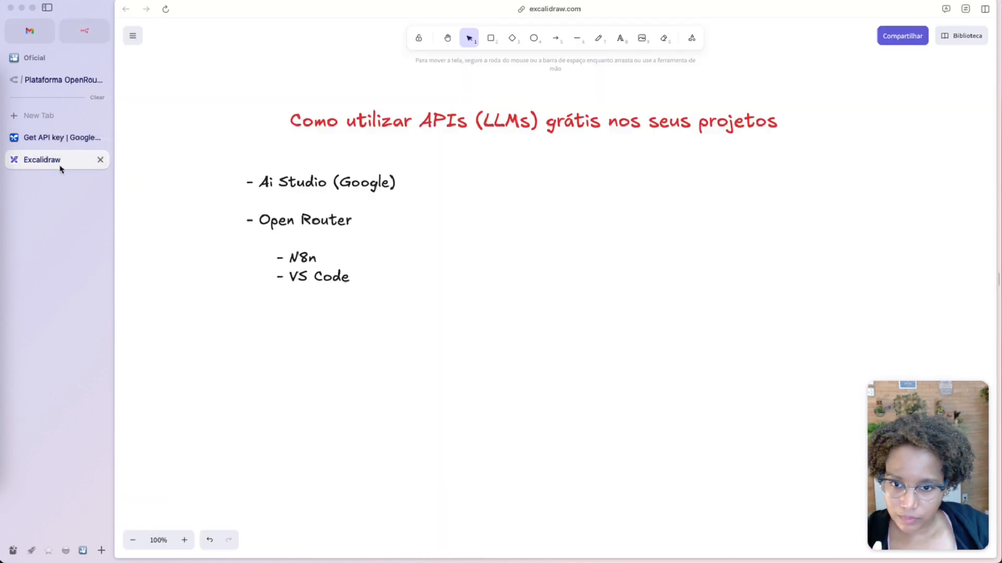
pyautogui.click(314, 222)
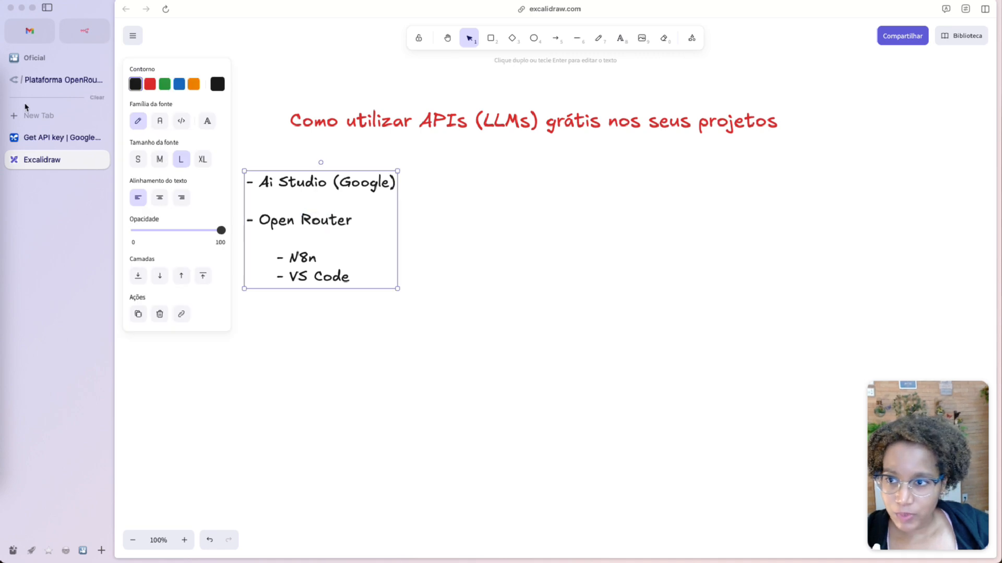
# Switch to OpenRouter, open the MoonshotAI: Kimi K2 (free) model page, and examine the throughput of its provider Chutes
pyautogui.click(46, 79)
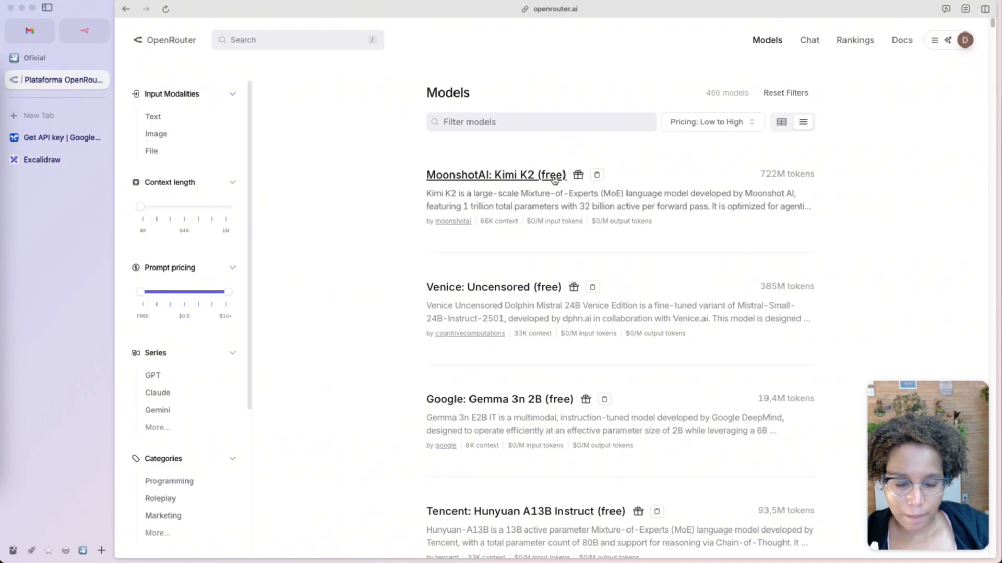
pyautogui.click(505, 176)
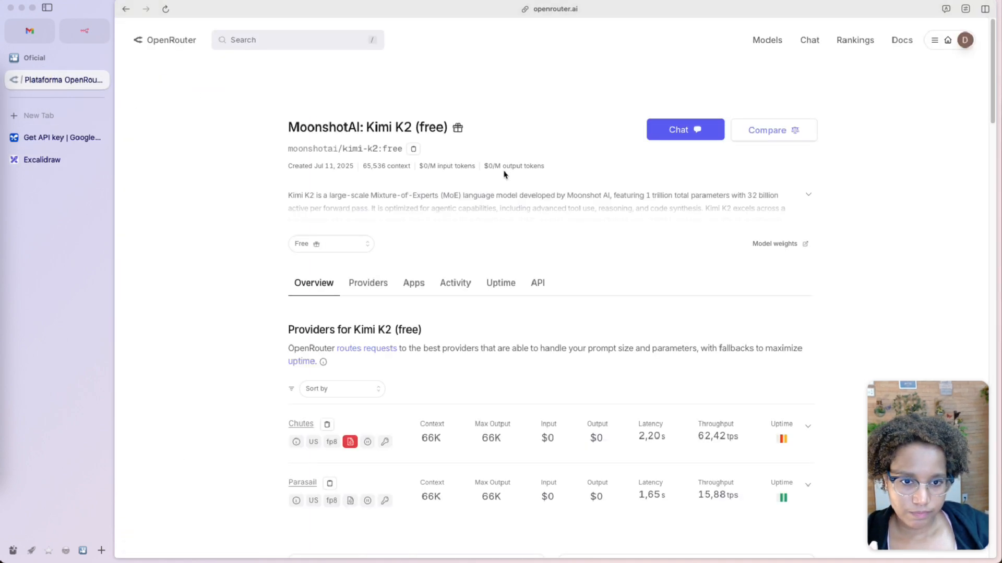
pyautogui.scroll(-5, 464, 287)
pyautogui.moveTo(726, 284)
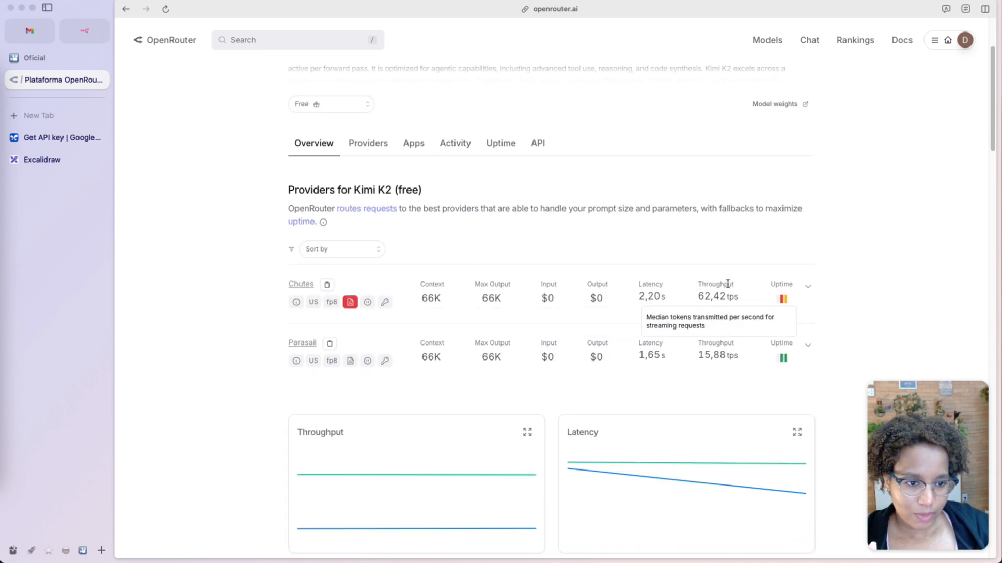
pyautogui.moveTo(701, 284)
pyautogui.mouseDown()
pyautogui.moveTo(740, 289)
pyautogui.moveTo(696, 303)
pyautogui.mouseUp()
pyautogui.click(728, 297)
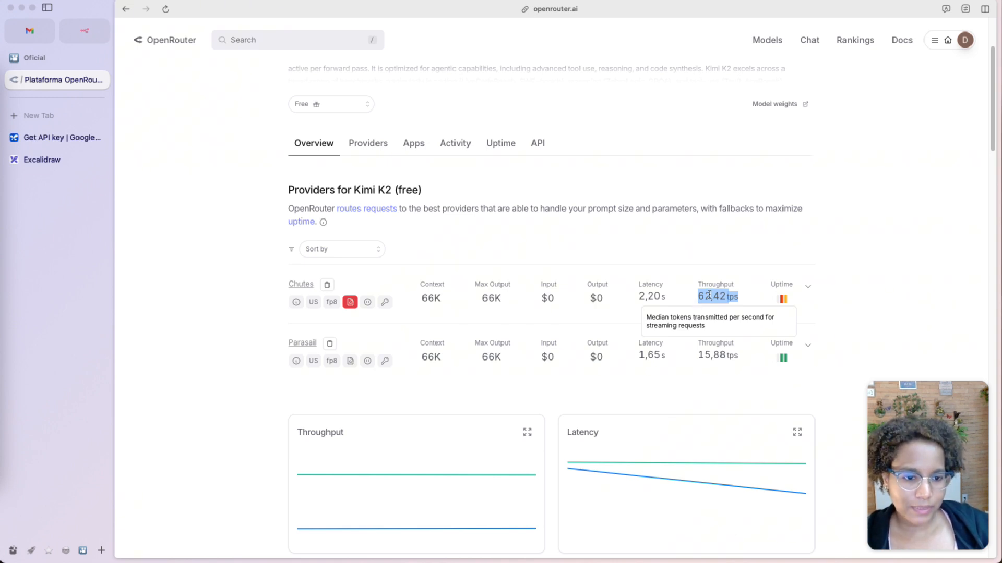
pyautogui.click(701, 296)
pyautogui.moveTo(699, 295); pyautogui.dragTo(737, 296)
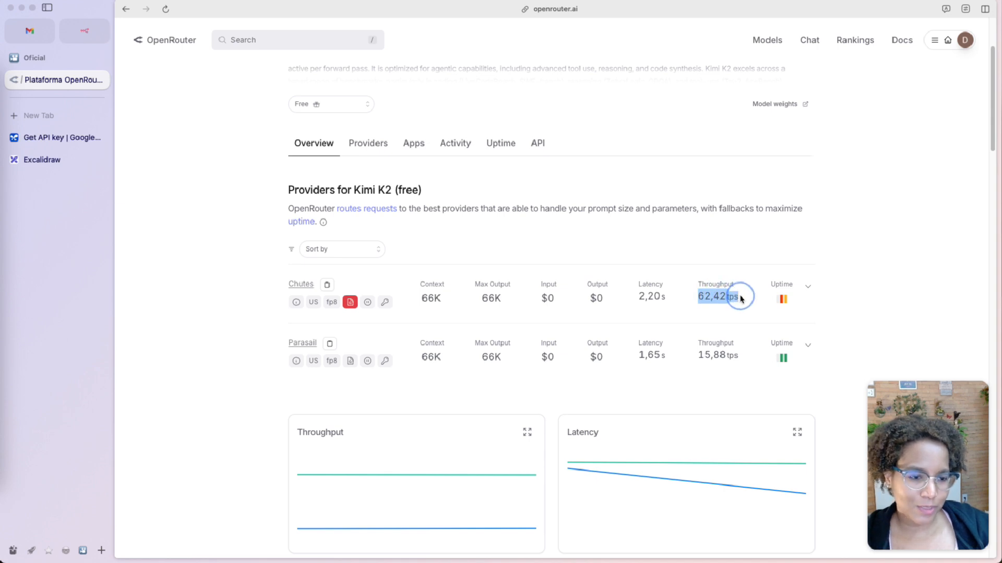
pyautogui.click(735, 297)
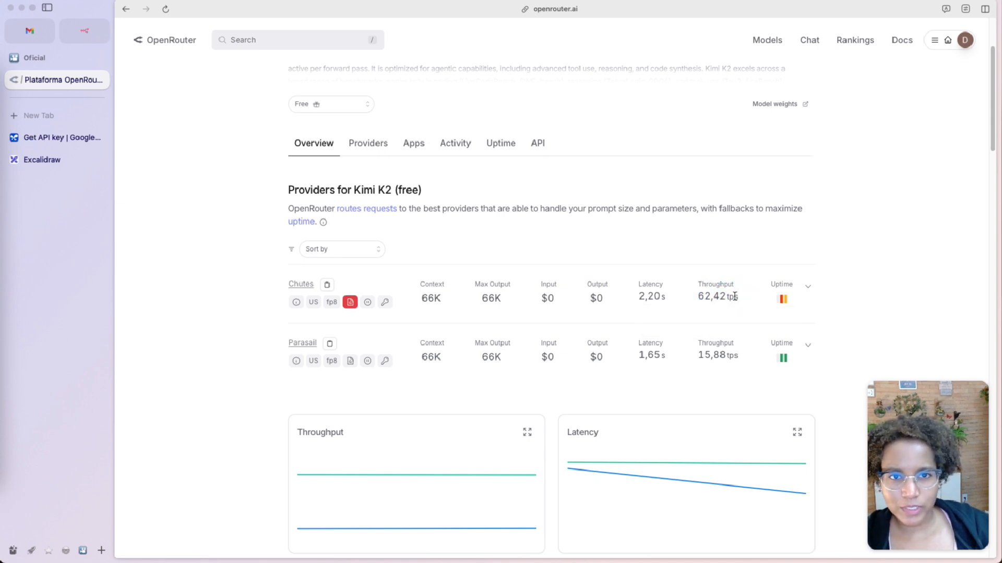
pyautogui.moveTo(735, 296)
pyautogui.mouseDown()
pyautogui.moveTo(699, 295)
pyautogui.moveTo(738, 297)
pyautogui.mouseUp()
pyautogui.click(700, 296)
pyautogui.click(721, 295)
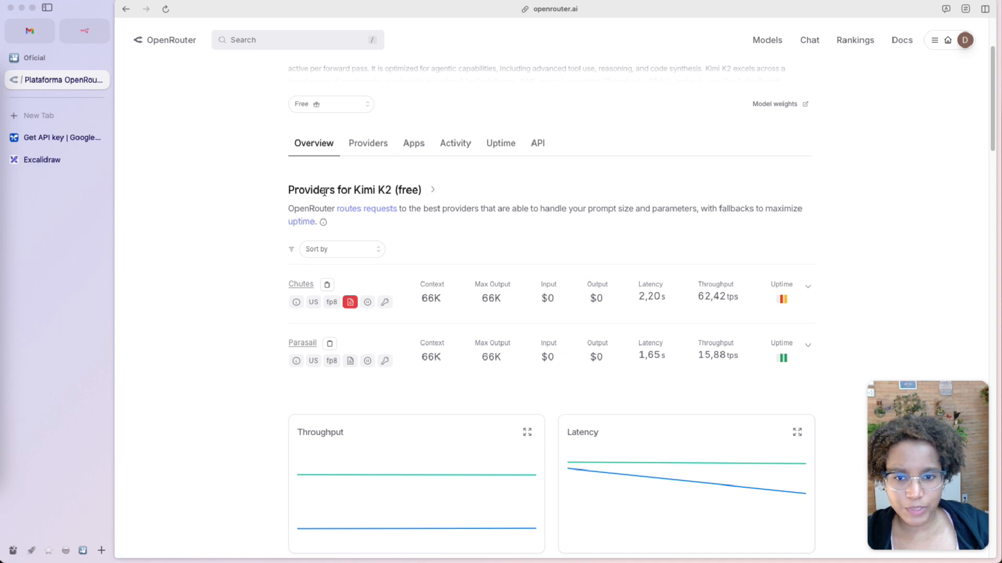
# Examine the providers section for Kimi K2 (free) and the tokens-per-second throughput of the Chutes provider
pyautogui.moveTo(313, 189); pyautogui.dragTo(424, 192)
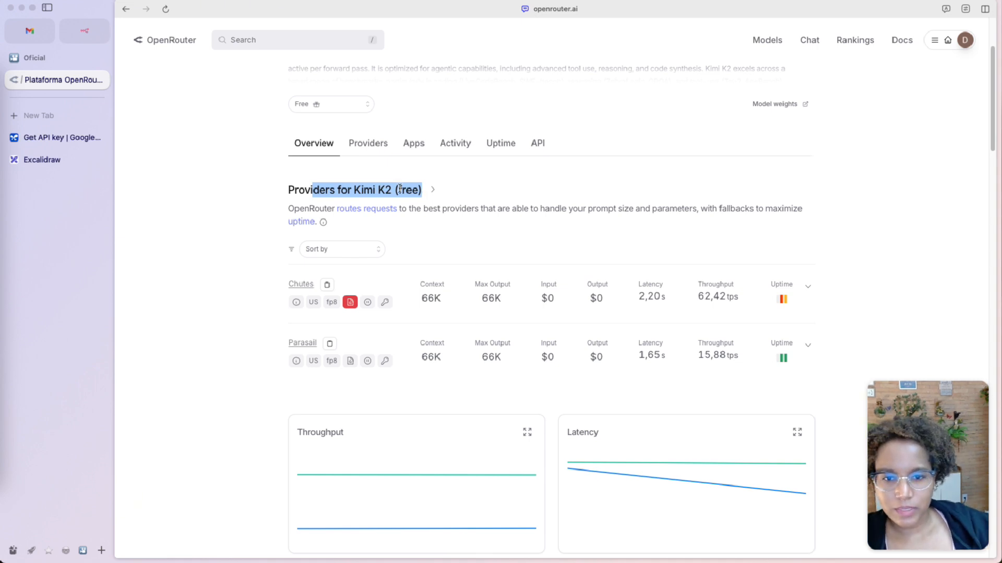
pyautogui.click(401, 190)
pyautogui.click(381, 190)
pyautogui.moveTo(381, 189); pyautogui.dragTo(292, 191)
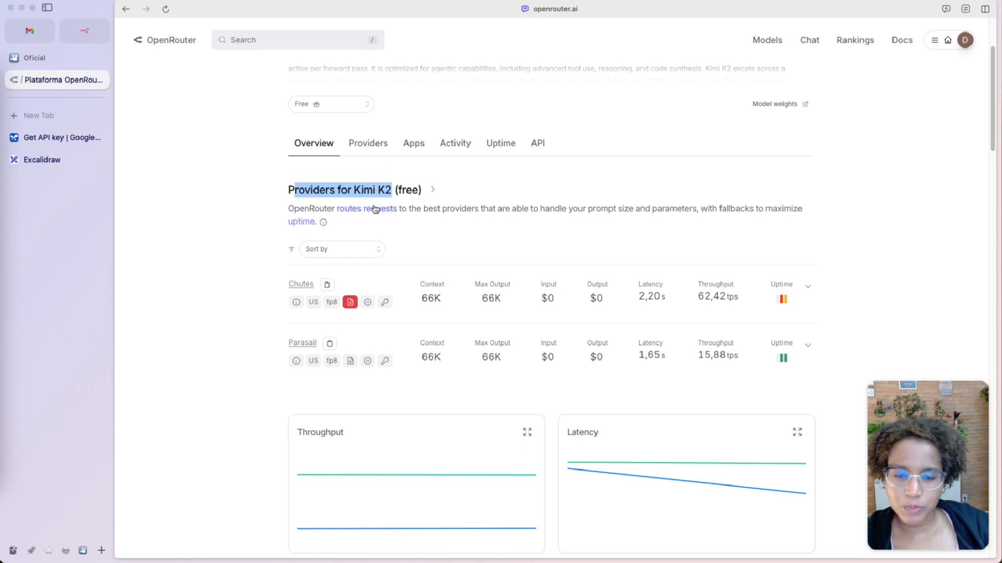
pyautogui.moveTo(395, 190); pyautogui.dragTo(370, 188)
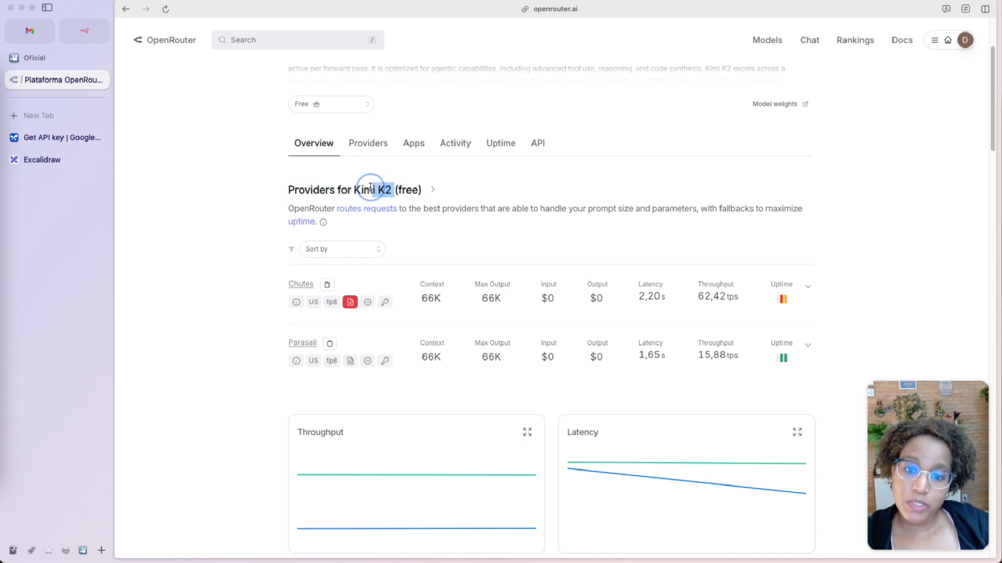
pyautogui.doubleClick(720, 296)
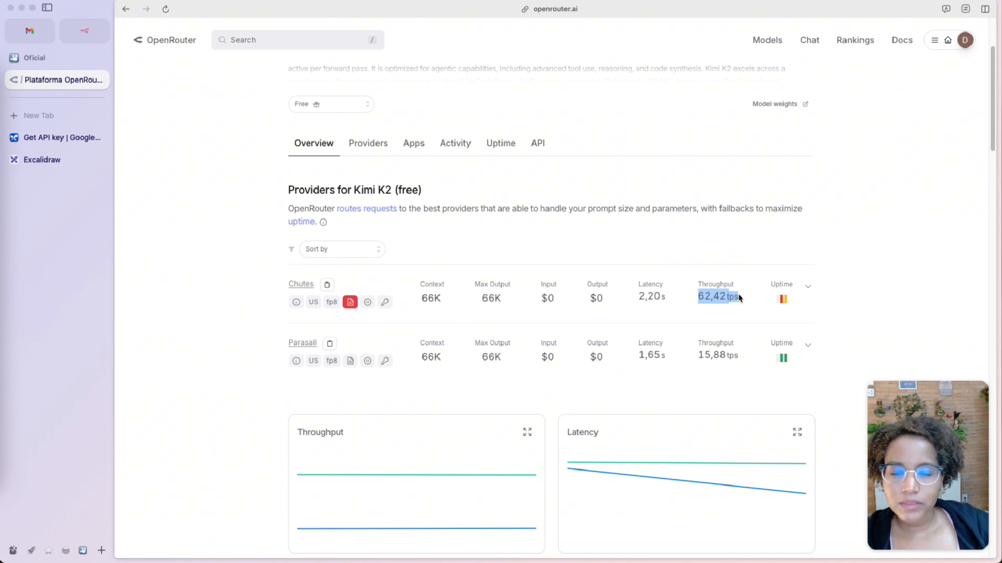
pyautogui.click(698, 295)
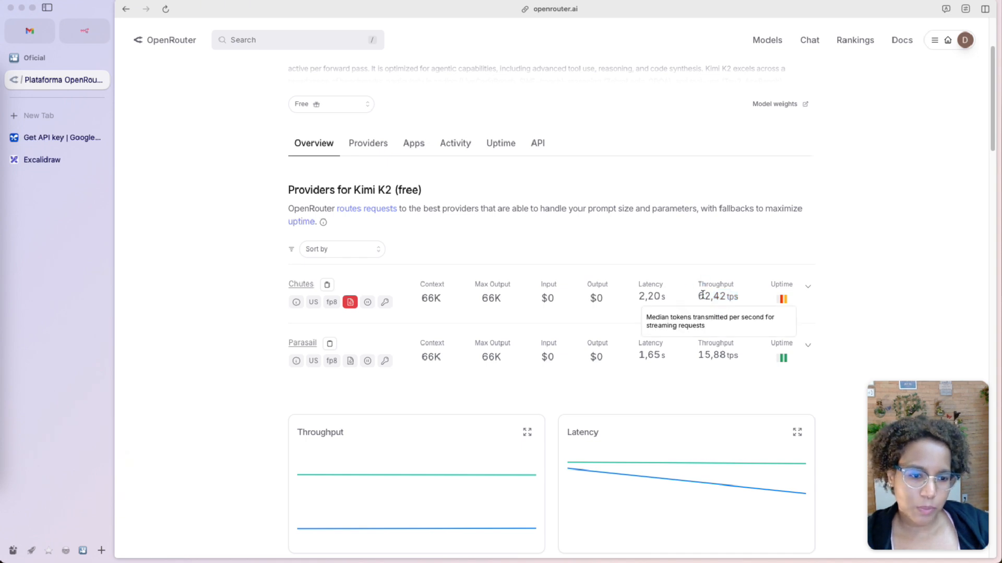
pyautogui.moveTo(698, 295); pyautogui.dragTo(736, 297)
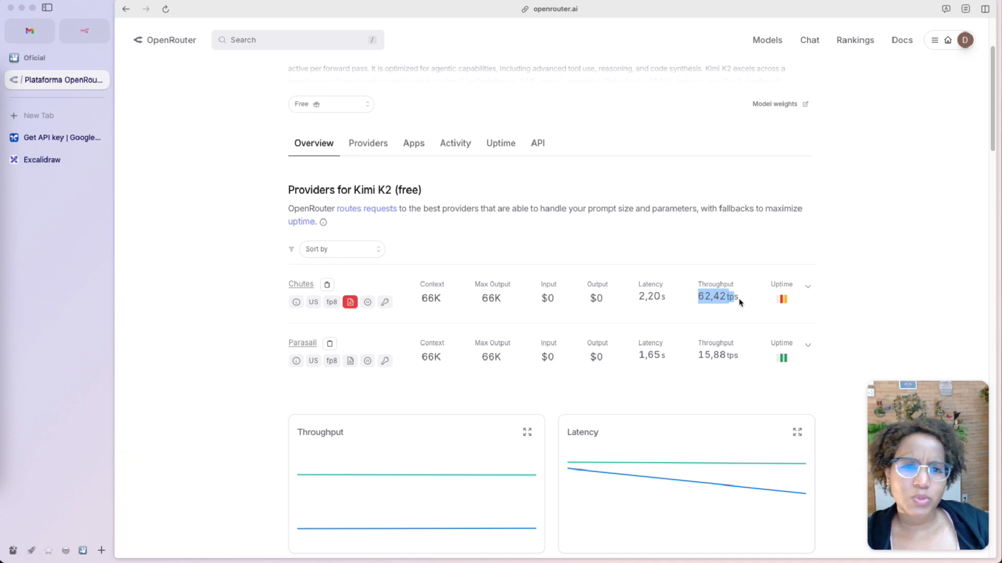
pyautogui.click(740, 301)
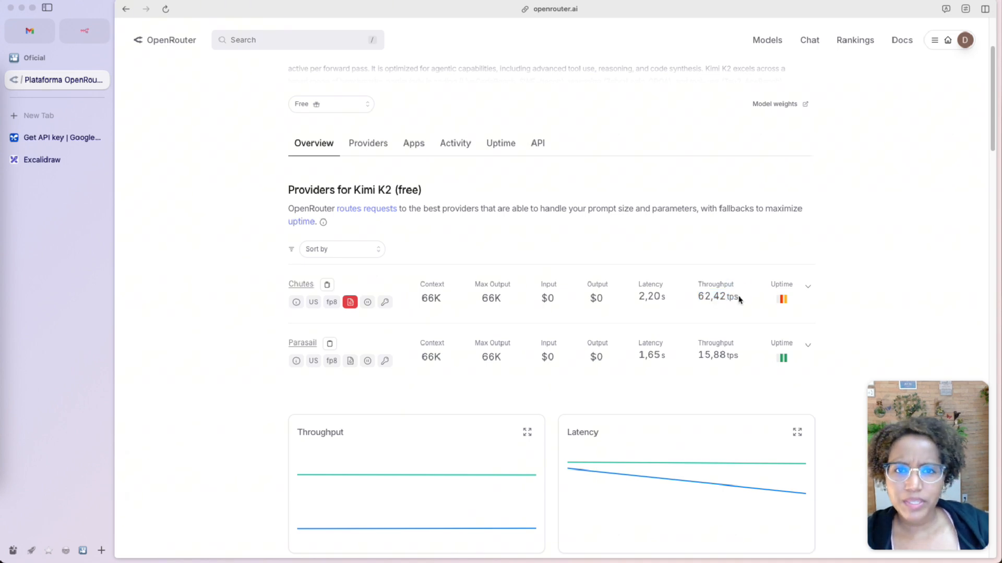
pyautogui.moveTo(740, 301); pyautogui.dragTo(698, 296)
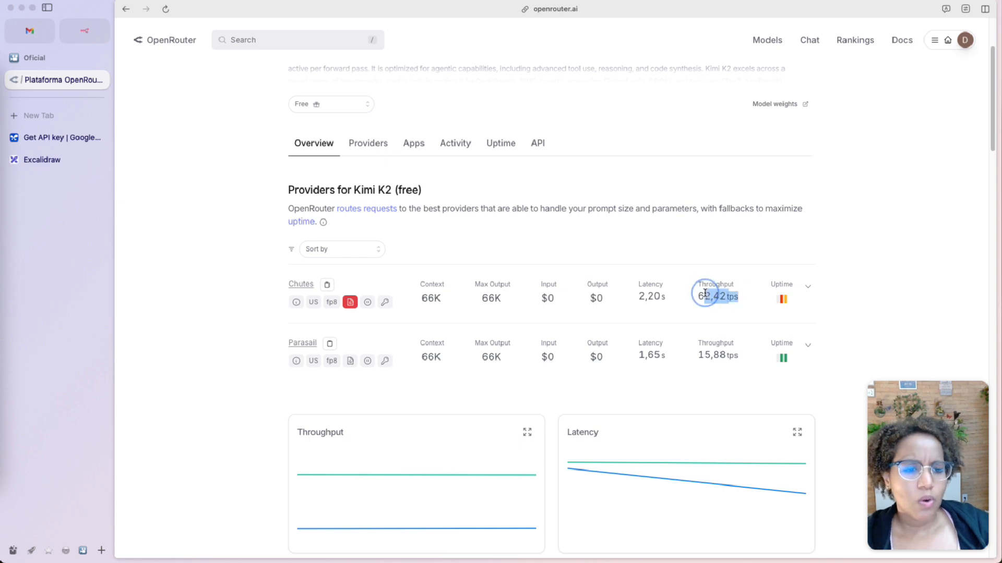
# Try to find the Gemini models by searching the whole OpenRouter site for "gemini"
pyautogui.click(271, 44)
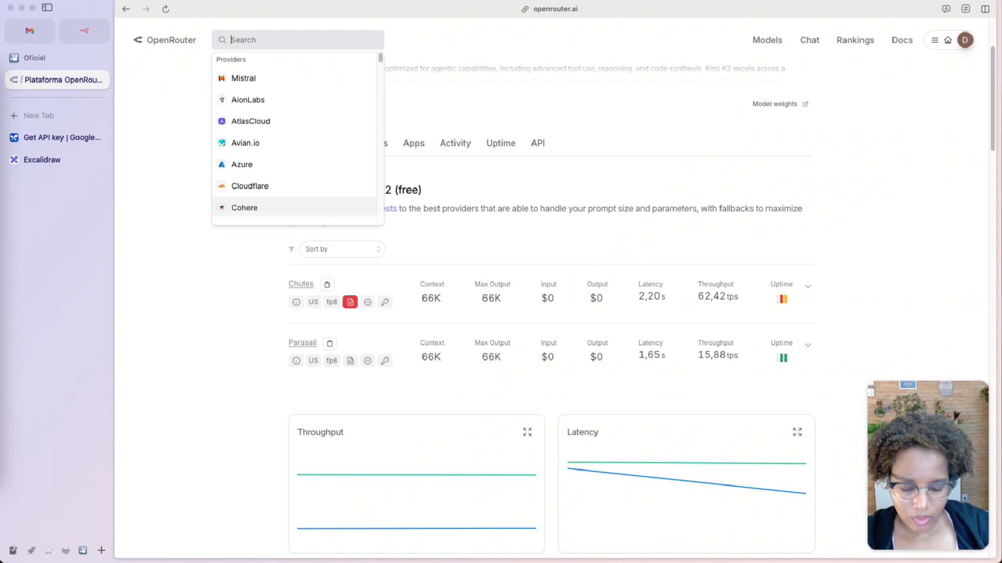
pyautogui.write('gemini')
pyautogui.press('Return')
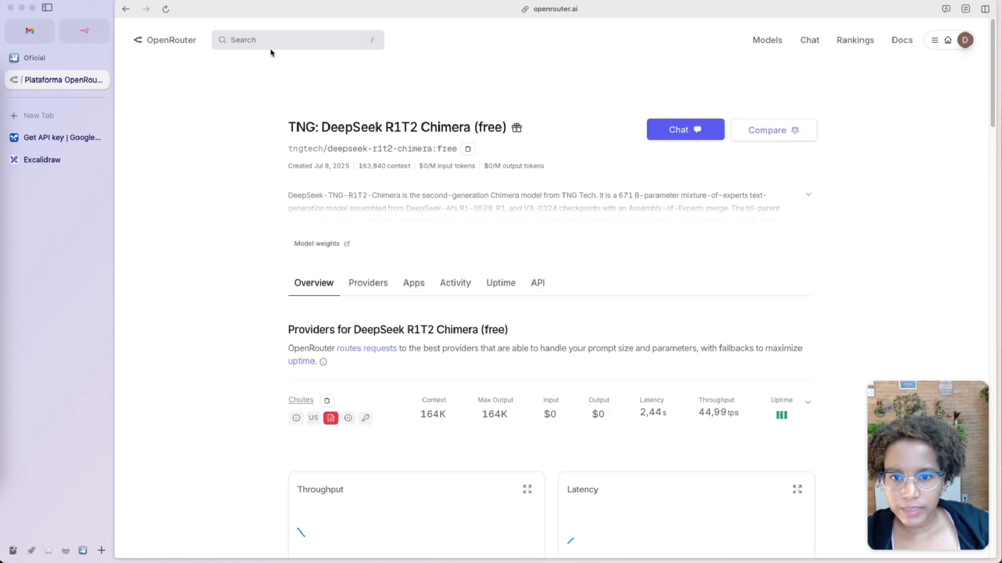
# Open the model catalogue, filter it by "gemini", and look over the listed models' pricing for free versions
pyautogui.click(767, 40)
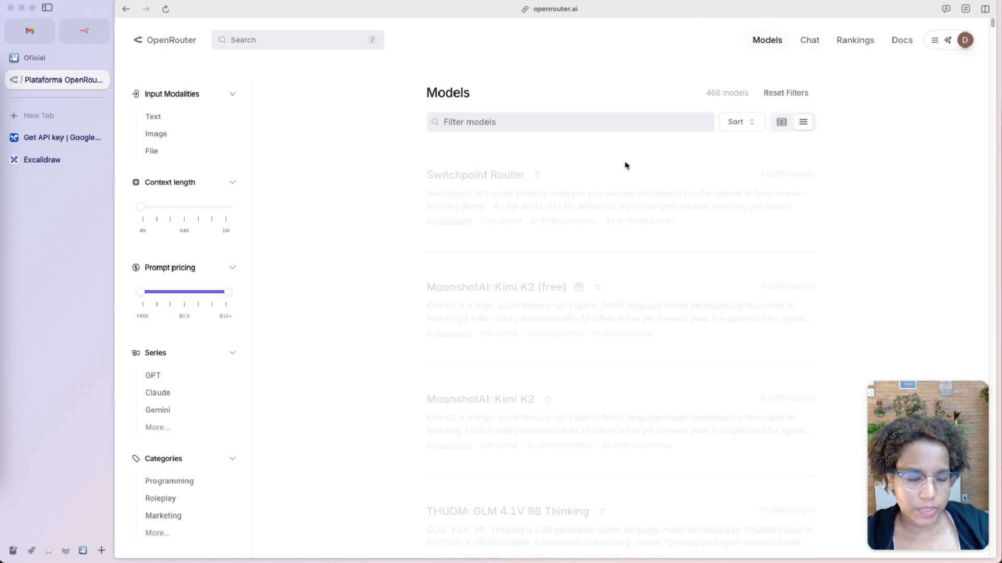
pyautogui.click(475, 123)
pyautogui.write('gemi')
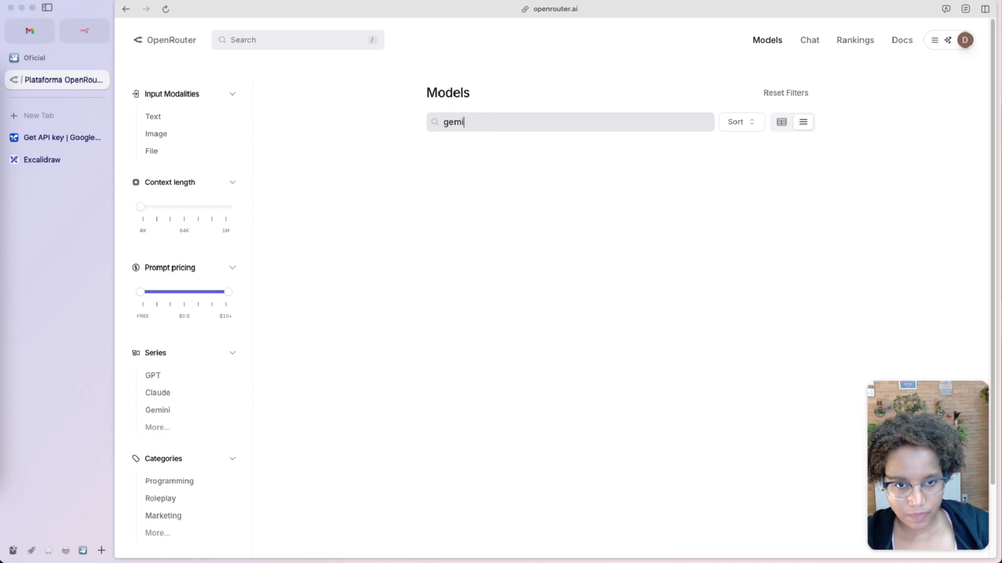
pyautogui.write('ni')
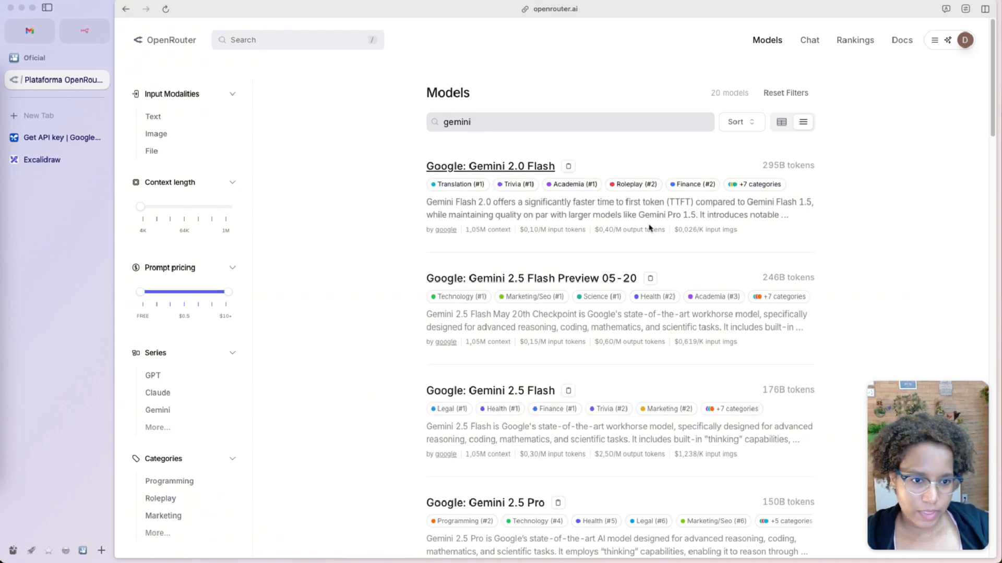
pyautogui.scroll(-6, 648, 261)
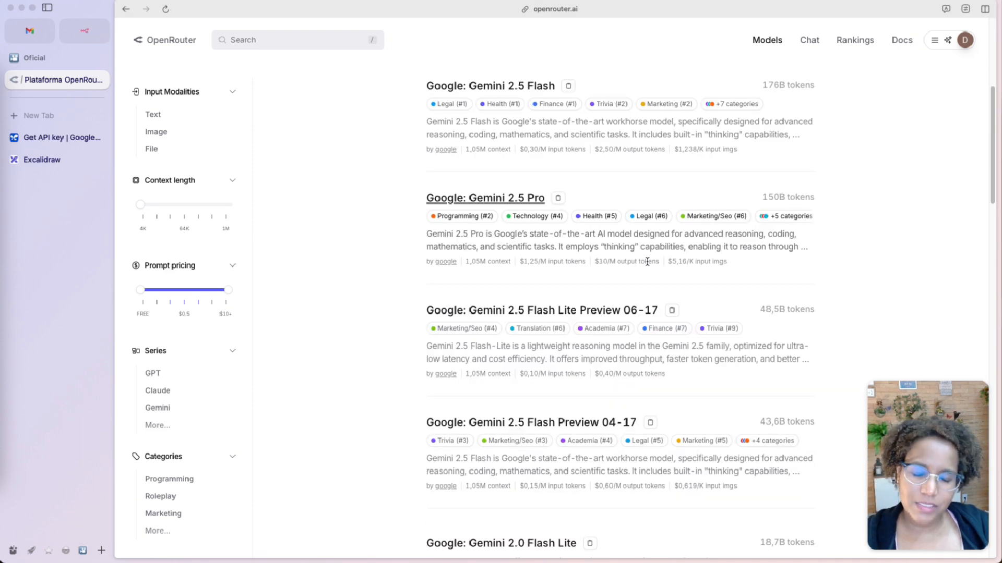
pyautogui.scroll(-10, 647, 262)
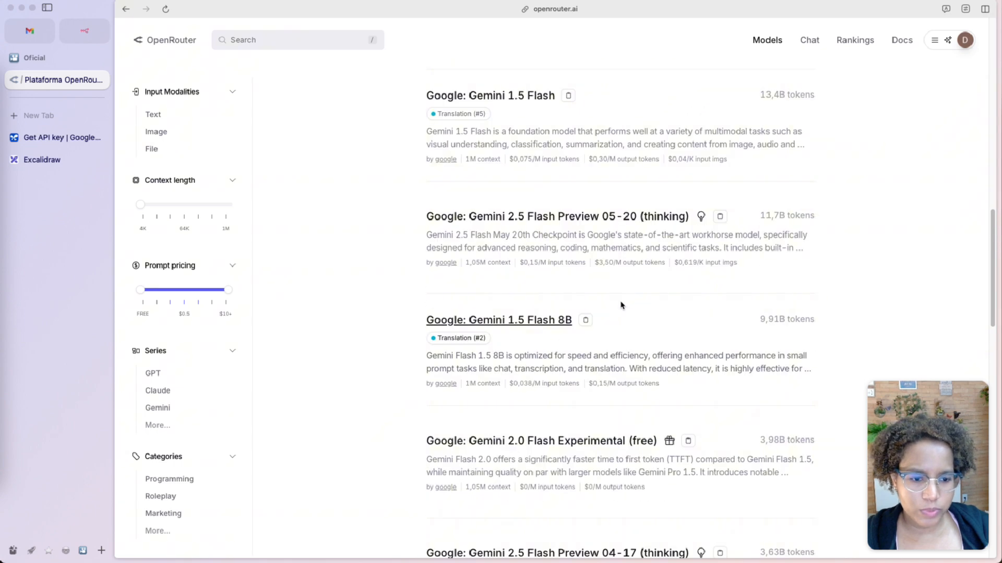
pyautogui.scroll(-1, 621, 305)
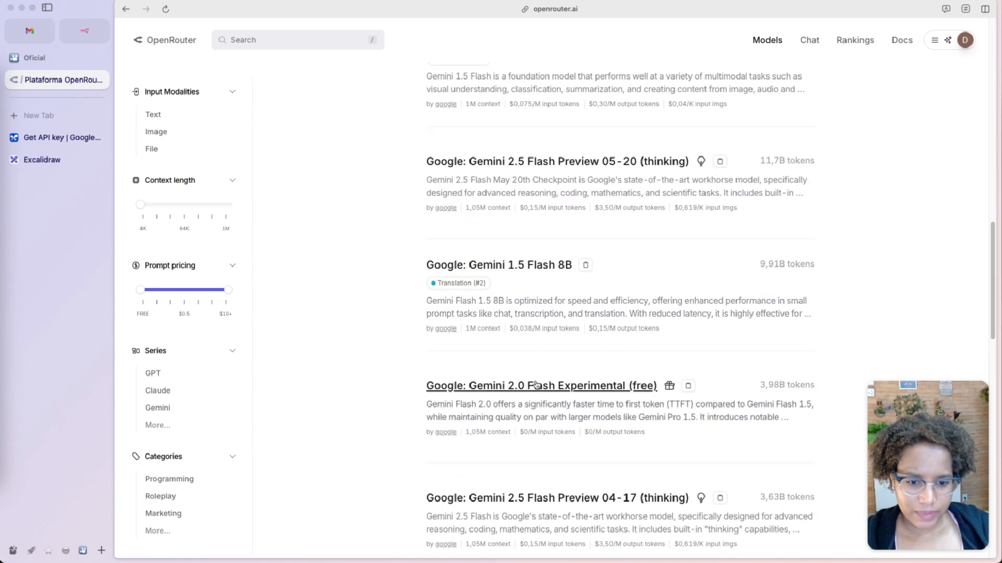
pyautogui.scroll(-2, 592, 386)
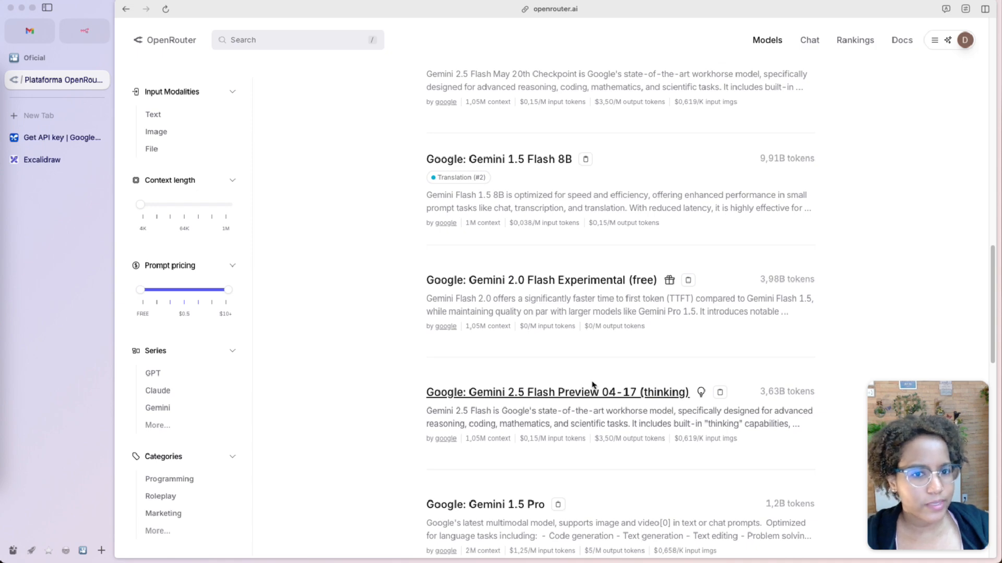
pyautogui.scroll(-4, 591, 386)
pyautogui.scroll(5, 588, 378)
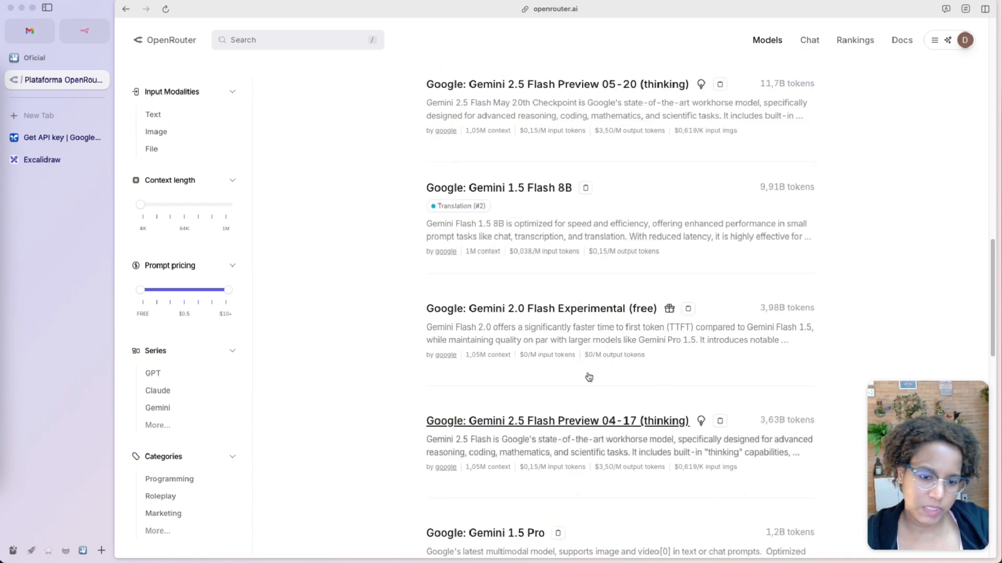
pyautogui.scroll(20, 588, 376)
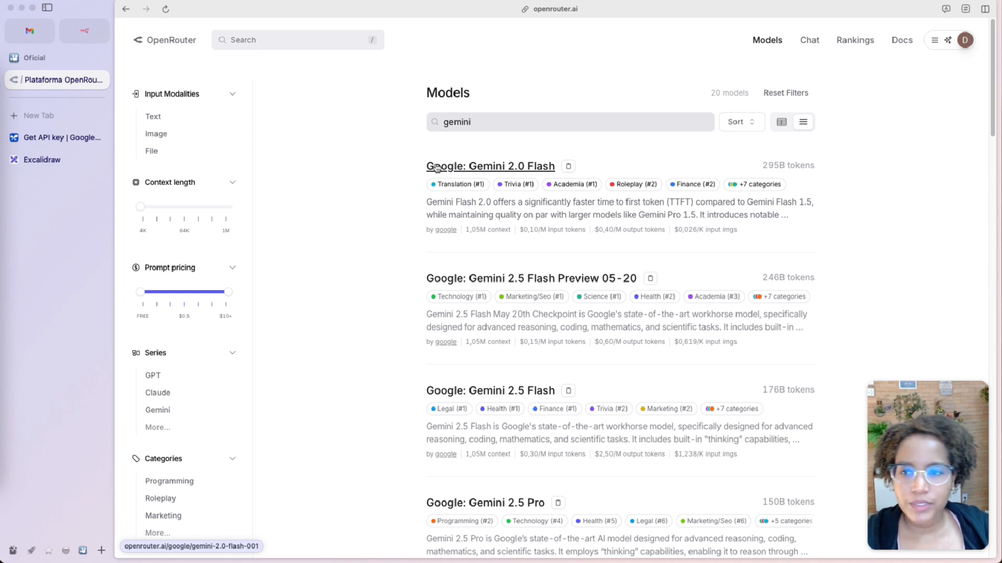
# Switch to Google AI Studio to view its API keys page, and return to OpenRouter
pyautogui.click(45, 143)
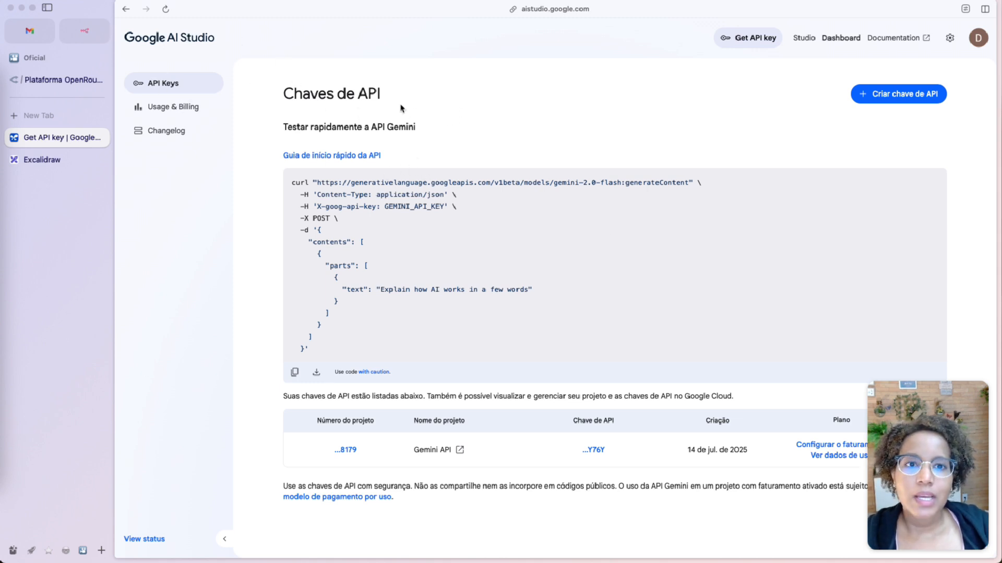
pyautogui.click(48, 81)
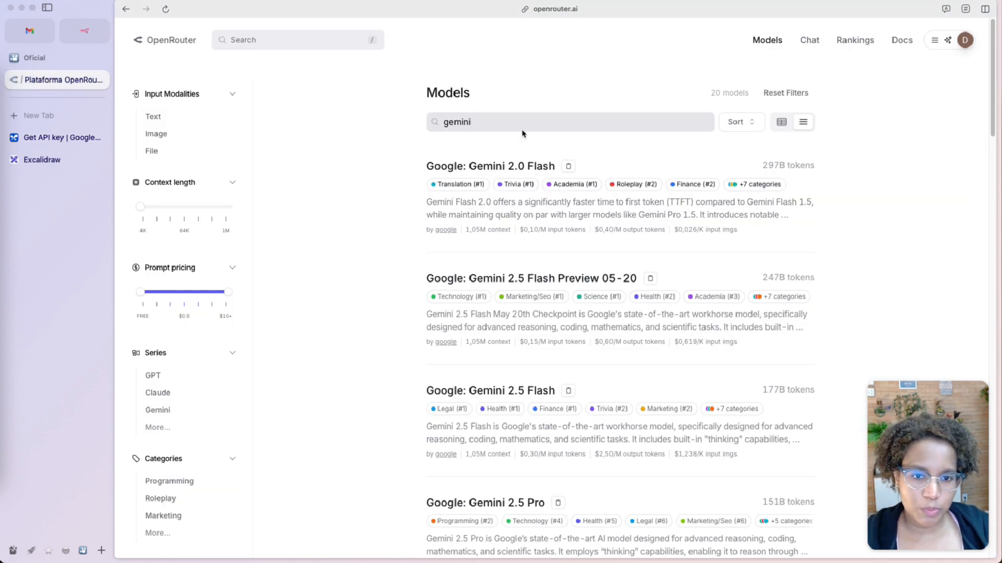
# Clear the "gemini" filter from the model catalogue and open the MoonshotAI: Kimi K2 (free) model page
pyautogui.moveTo(472, 122); pyautogui.dragTo(427, 117)
pyautogui.press('BackSpace')
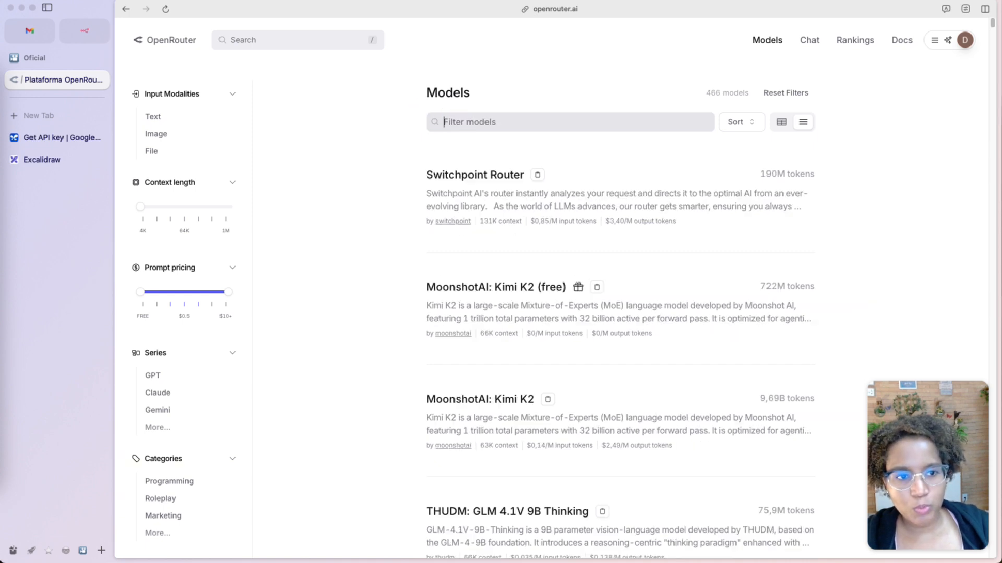
pyautogui.click(512, 287)
pyautogui.scroll(-1, 678, 365)
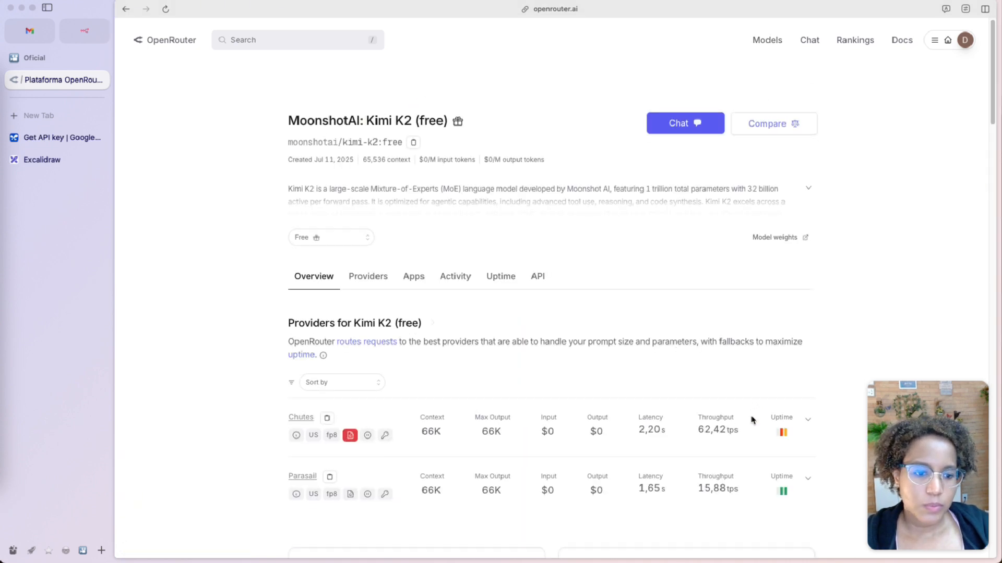
# Examine the latency, throughput and uptime of the Chutes provider for Kimi K2 (free)
pyautogui.moveTo(737, 410)
pyautogui.mouseDown()
pyautogui.moveTo(700, 410)
pyautogui.moveTo(730, 410)
pyautogui.mouseUp()
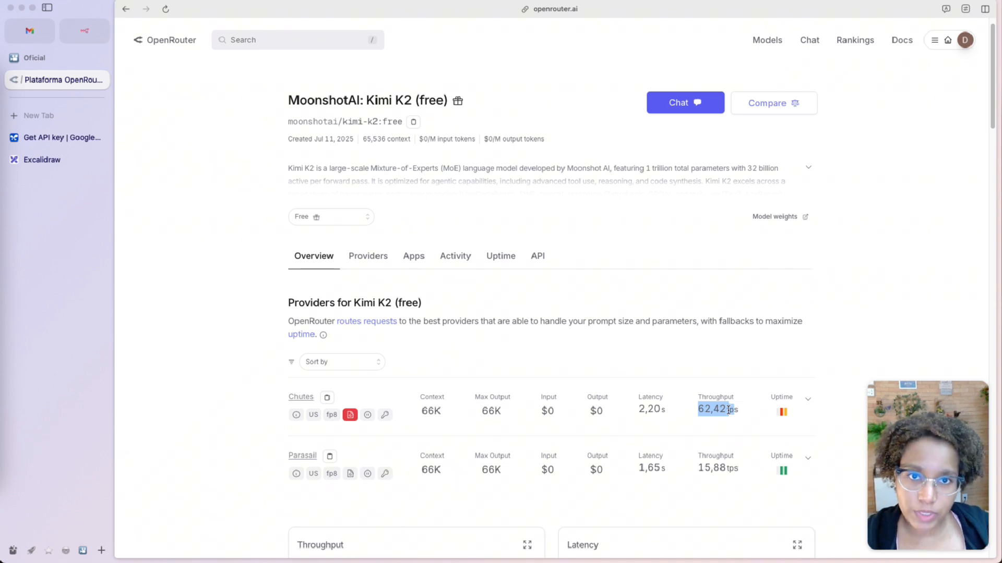
pyautogui.moveTo(743, 420); pyautogui.dragTo(641, 407)
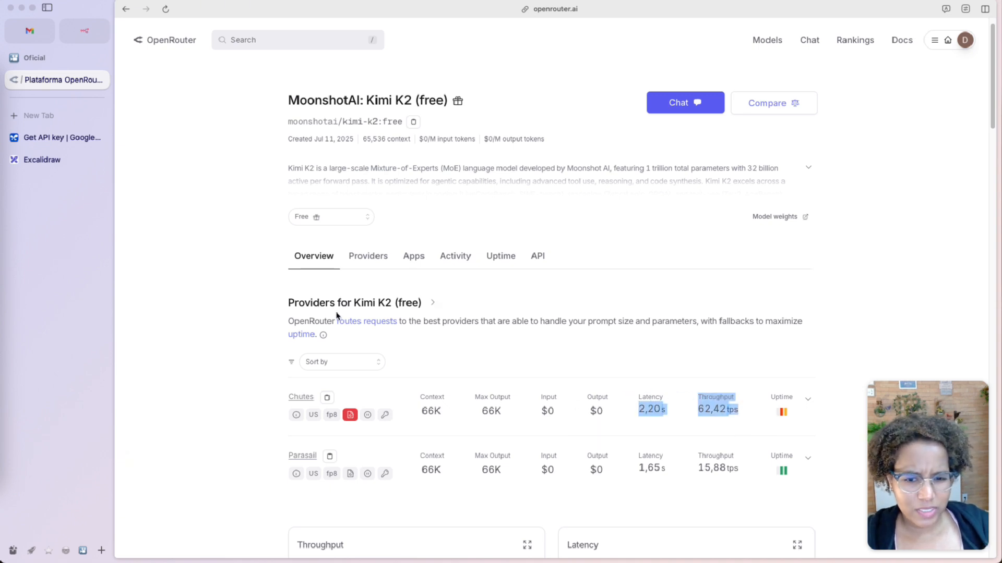
pyautogui.tripleClick(721, 409)
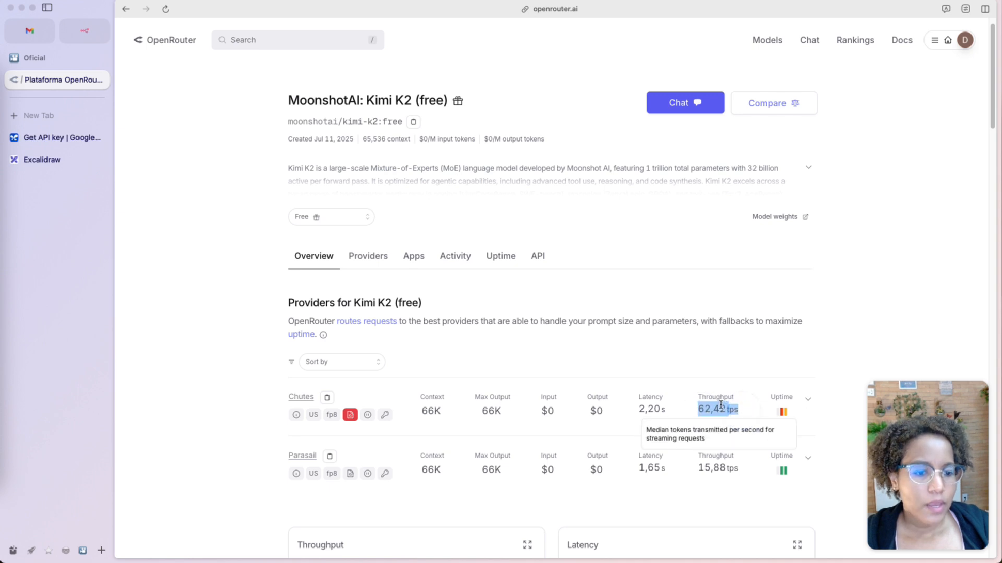
pyautogui.doubleClick(716, 409)
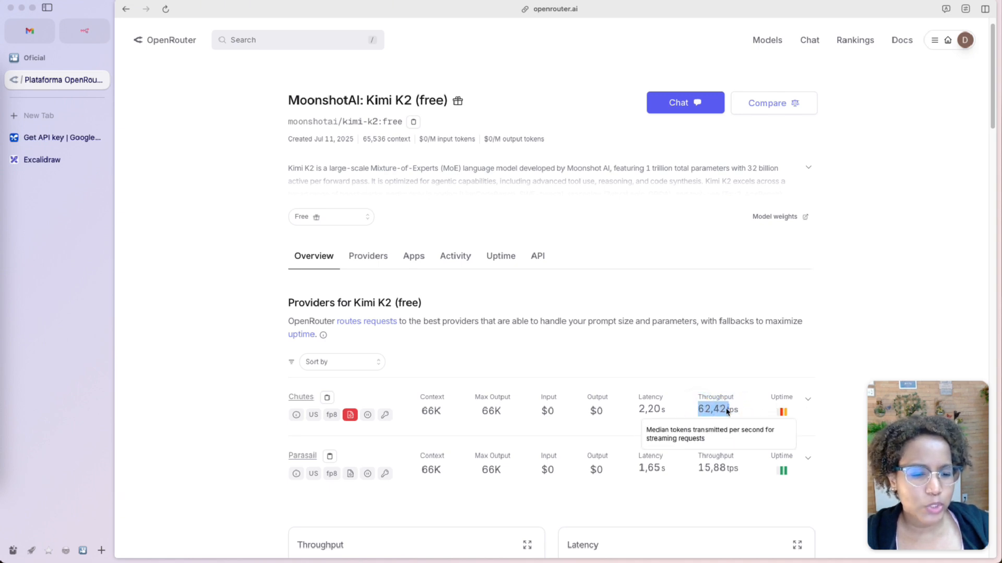
pyautogui.click(771, 395)
pyautogui.moveTo(772, 396); pyautogui.dragTo(788, 395)
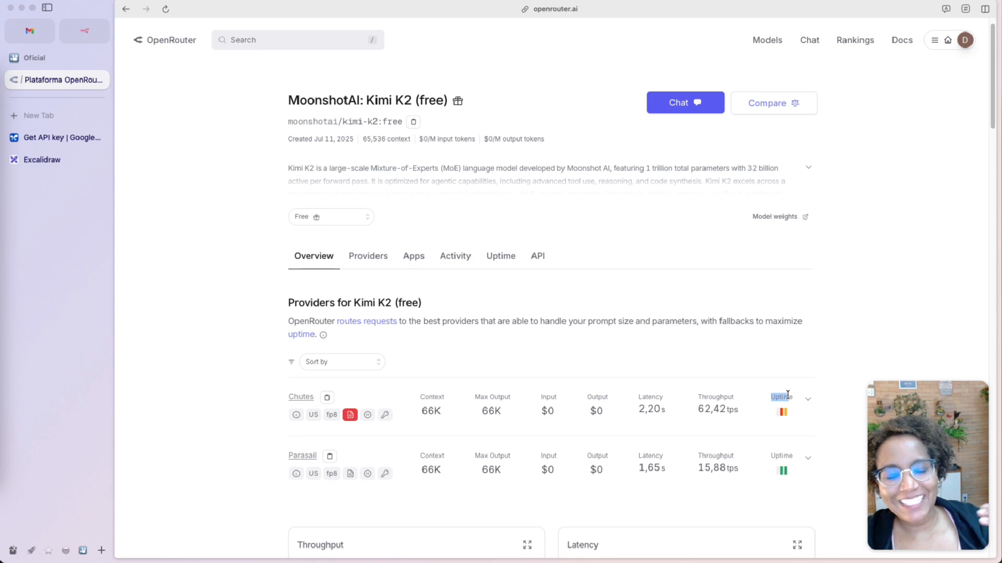
pyautogui.moveTo(783, 415)
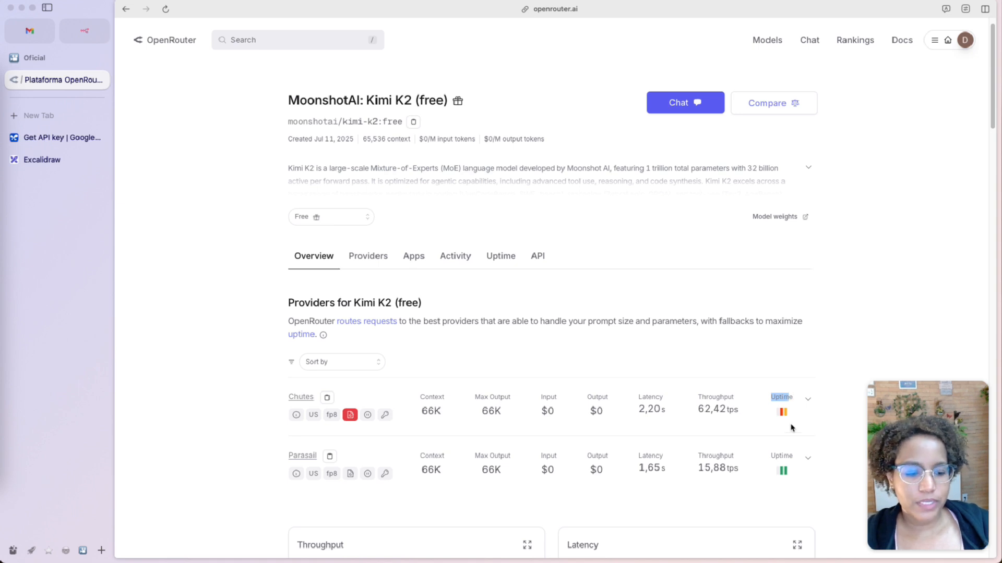
pyautogui.moveTo(780, 413)
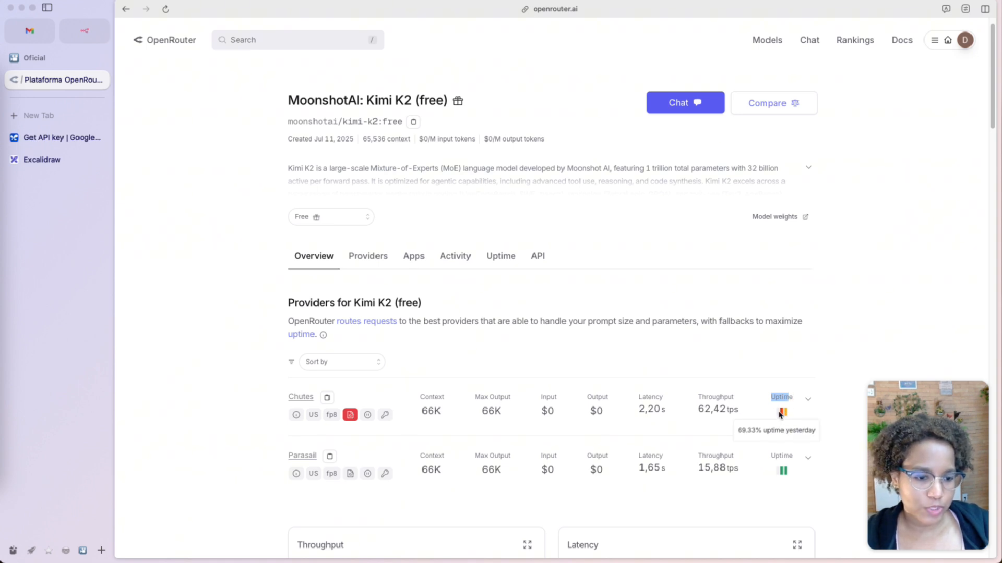
pyautogui.moveTo(697, 410); pyautogui.dragTo(737, 409)
pyautogui.moveTo(646, 398)
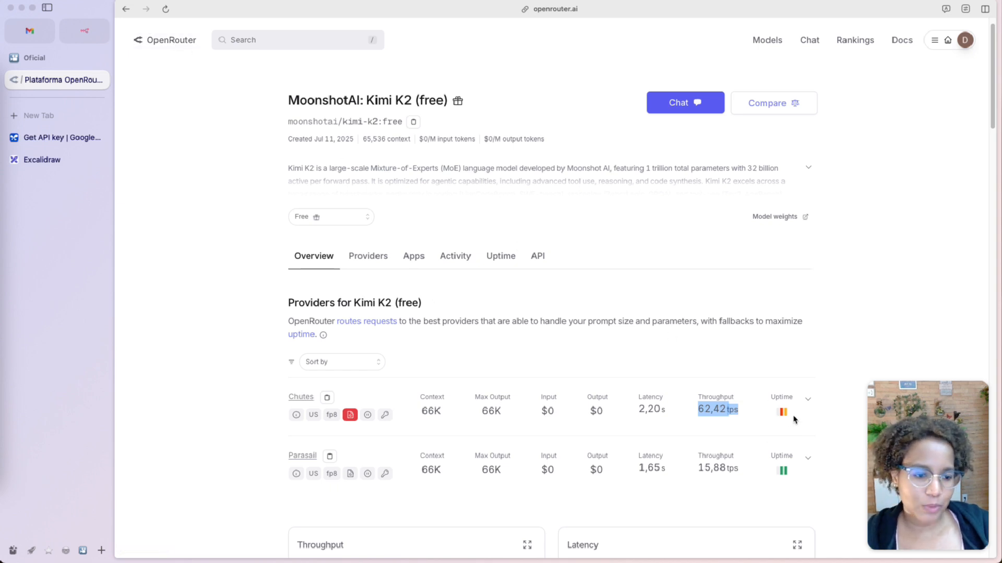
pyautogui.click(772, 415)
pyautogui.moveTo(772, 415); pyautogui.dragTo(277, 299)
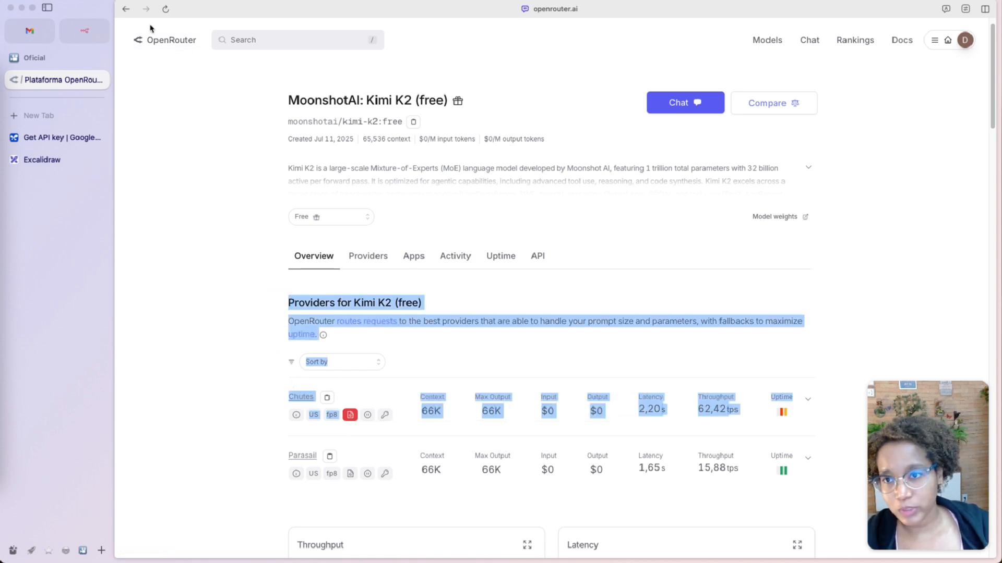
# Go to the OpenRouter home page, and switch to Excalidraw to view the outline of topics
pyautogui.click(153, 41)
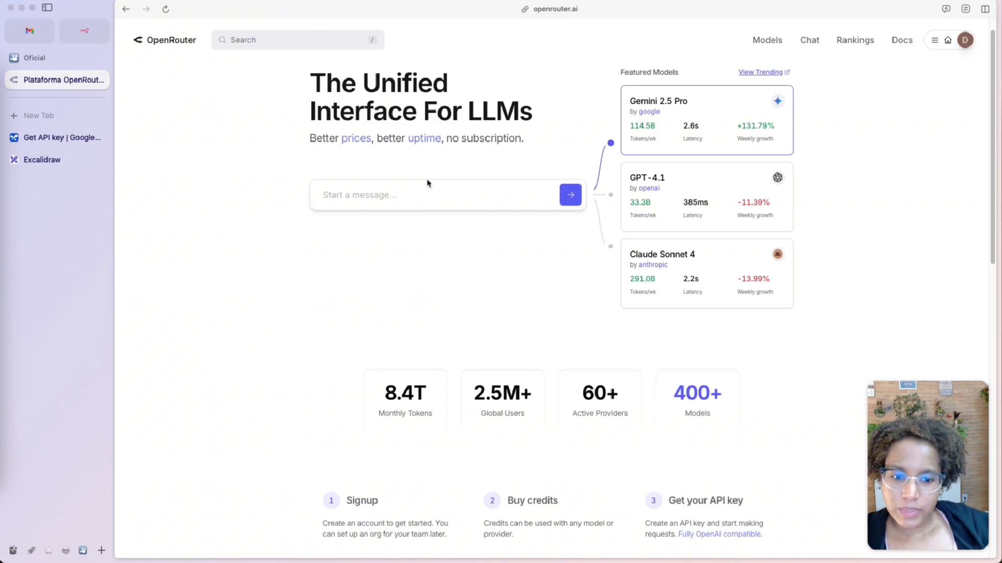
pyautogui.click(504, 302)
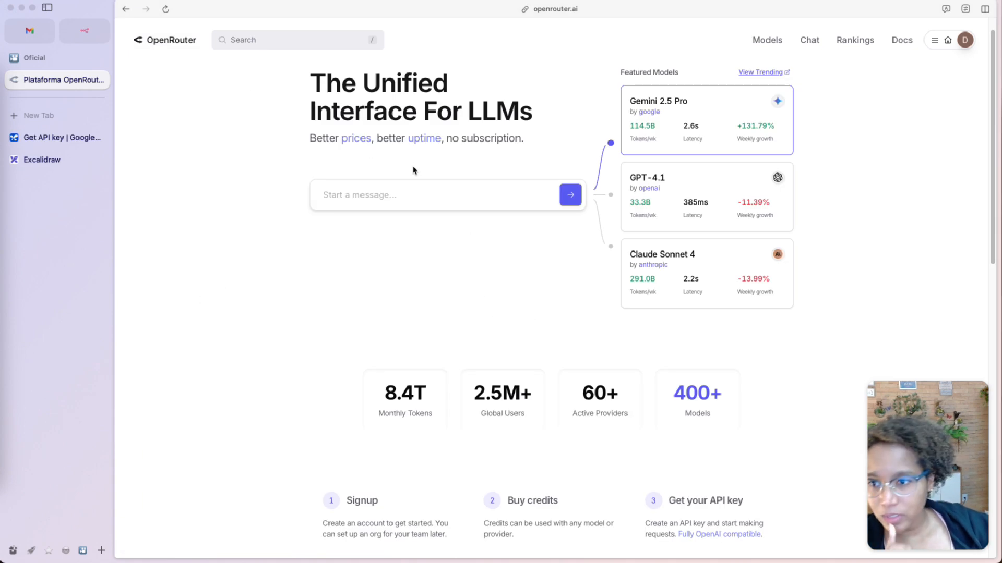
pyautogui.click(43, 160)
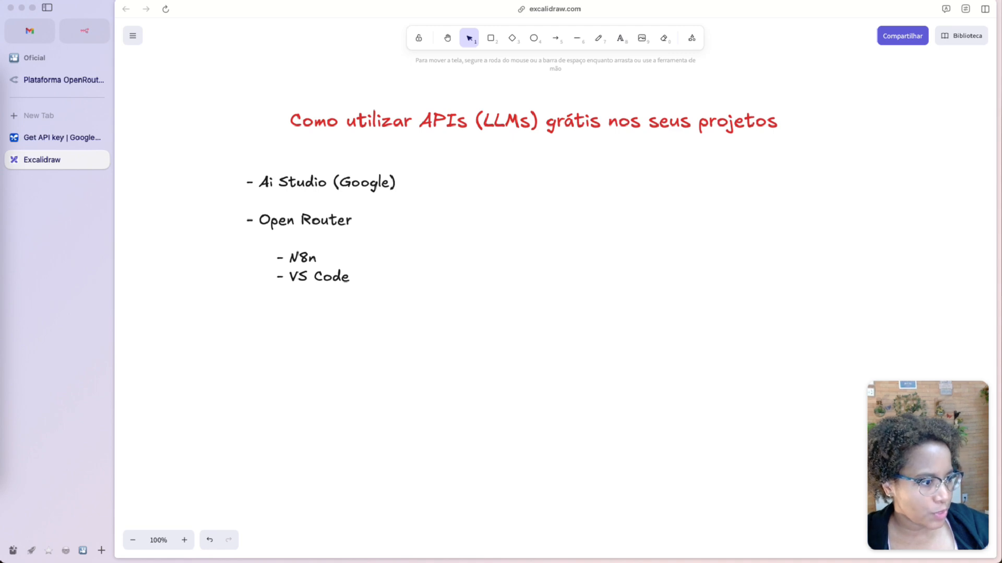
# Switch to Visual Studio Code, open the Cline extension's model settings, and look through the available API providers
pyautogui.moveTo(999, 56); pyautogui.dragTo(344, 57)
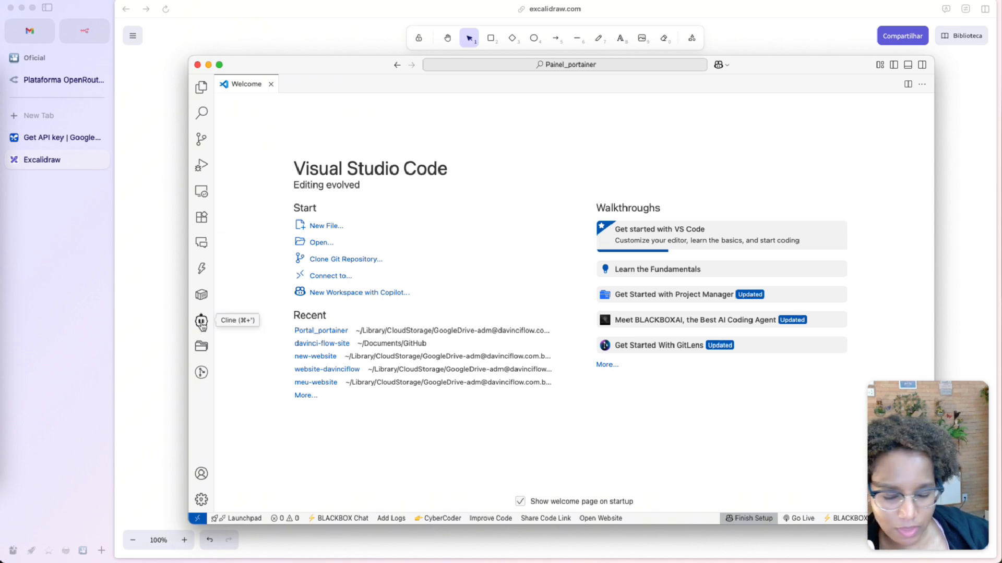
pyautogui.click(201, 322)
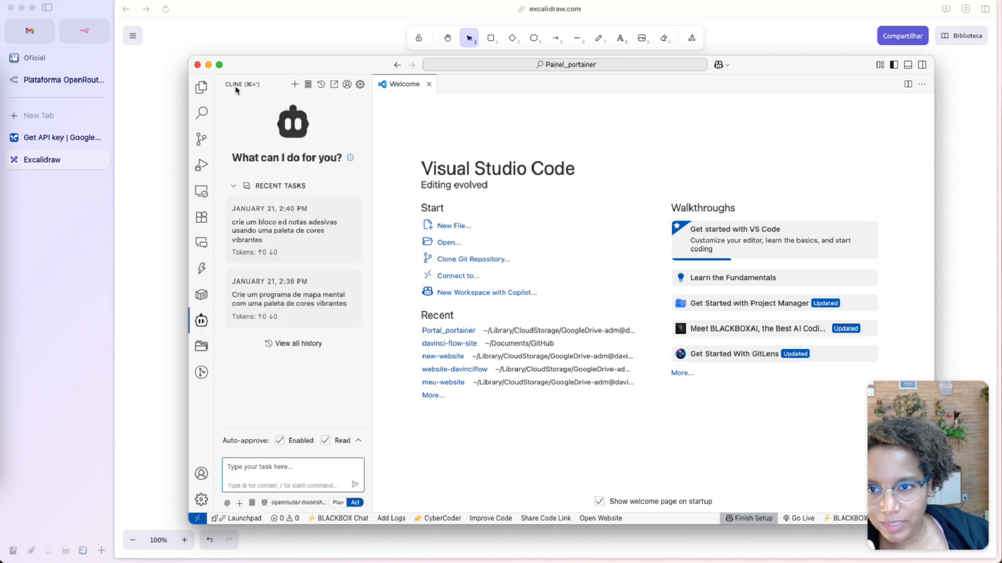
pyautogui.click(294, 503)
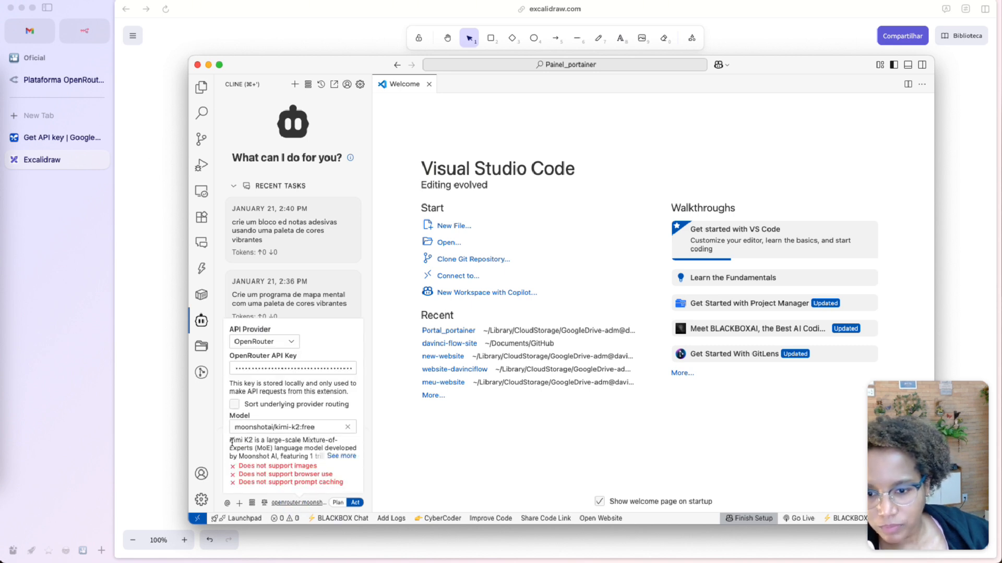
pyautogui.click(270, 343)
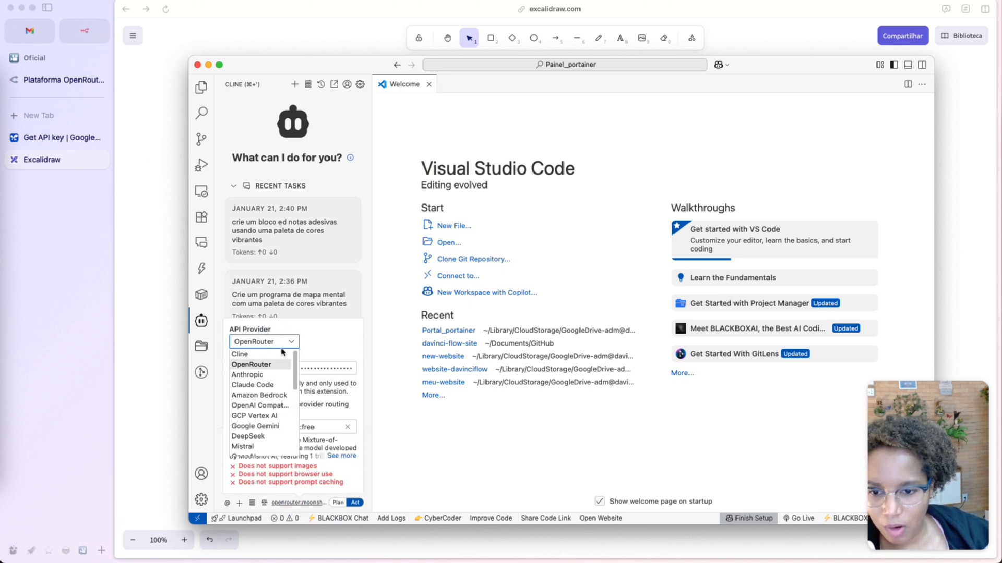
pyautogui.click(327, 340)
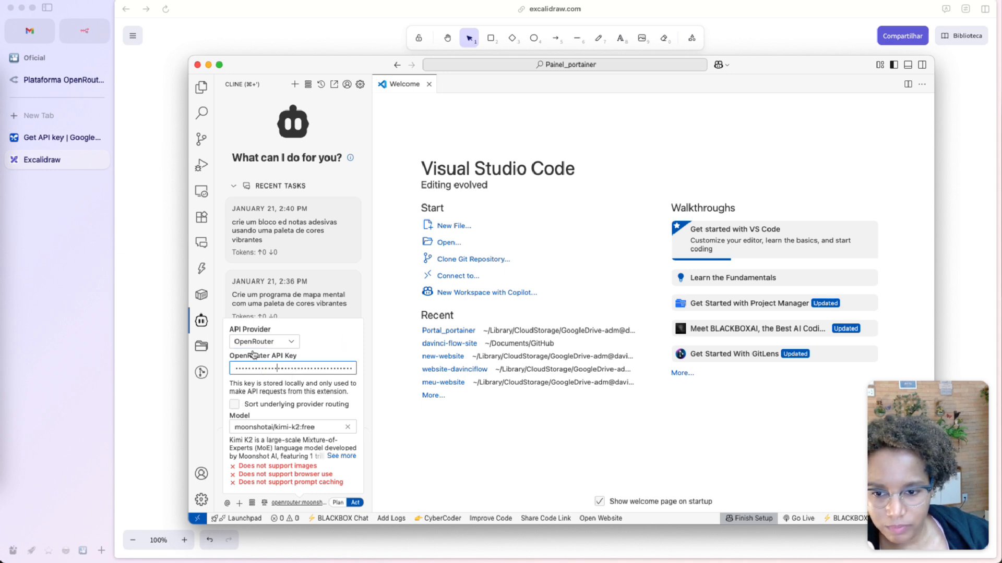
pyautogui.click(288, 342)
pyautogui.click(334, 341)
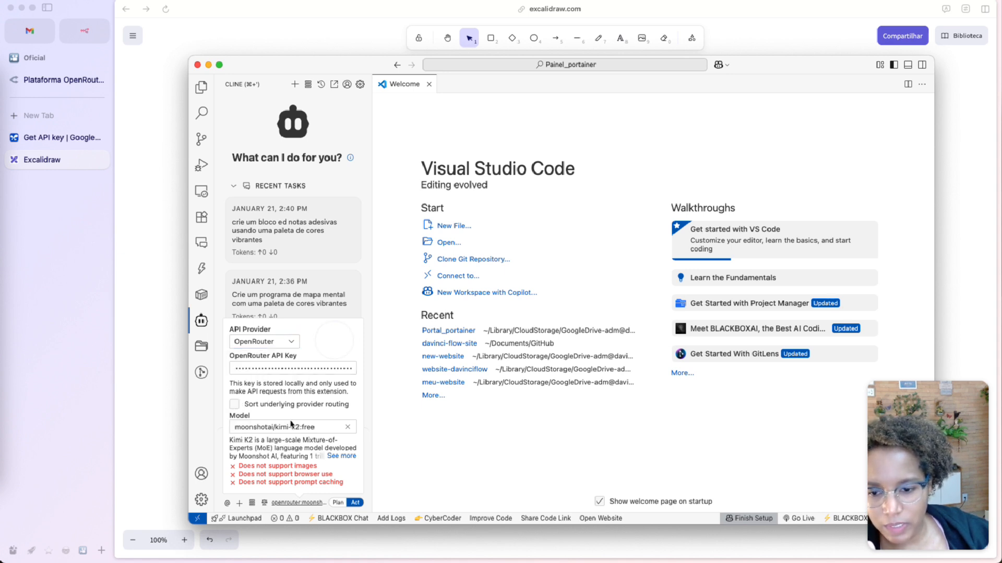
# Look through Cline's matching Kimi models and enable sorting of the underlying provider routing
pyautogui.click(262, 422)
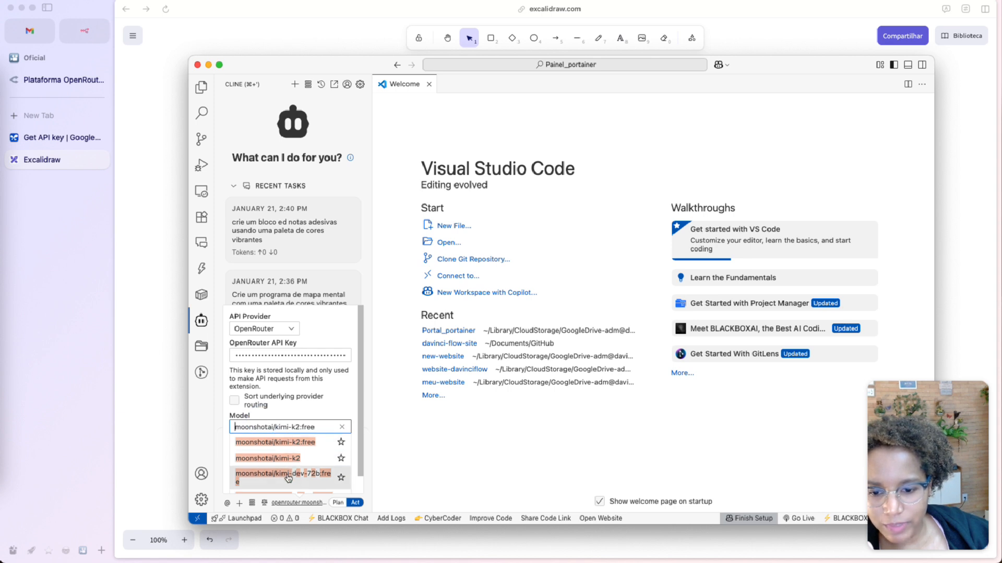
pyautogui.click(320, 416)
pyautogui.click(320, 408)
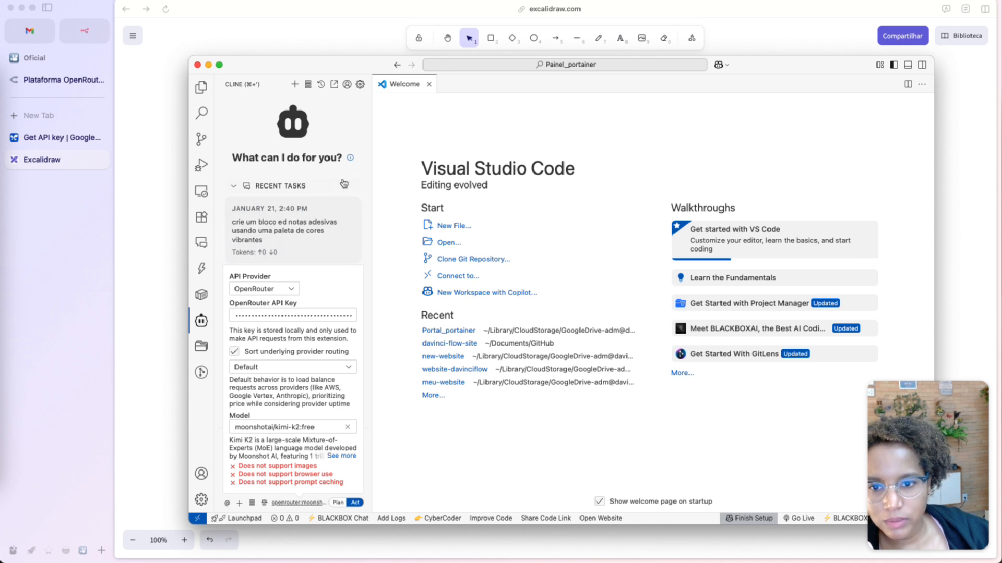
# Collapse Cline's recent tasks list and close the model settings
pyautogui.click(254, 189)
pyautogui.click(279, 465)
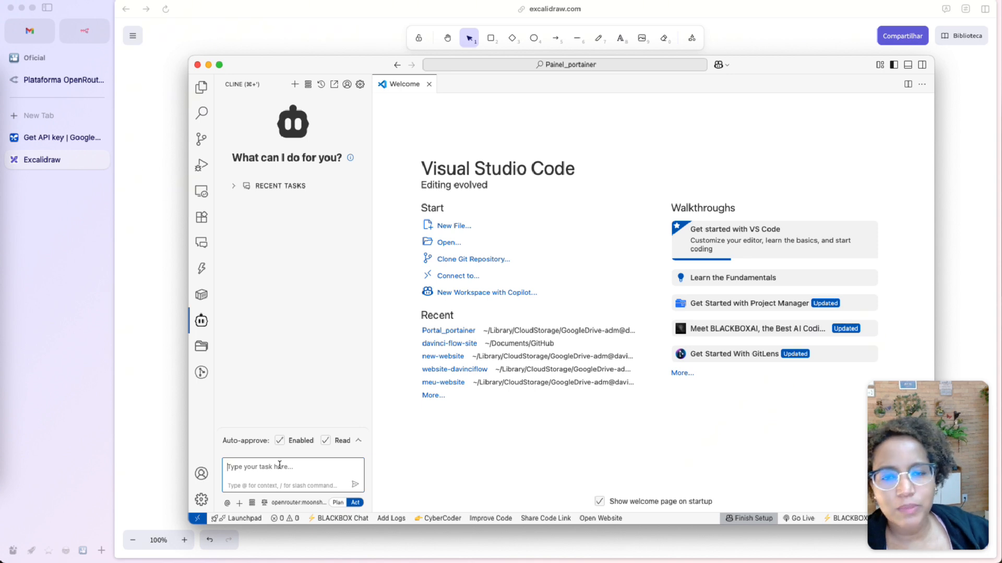
pyautogui.click(290, 504)
pyautogui.click(249, 230)
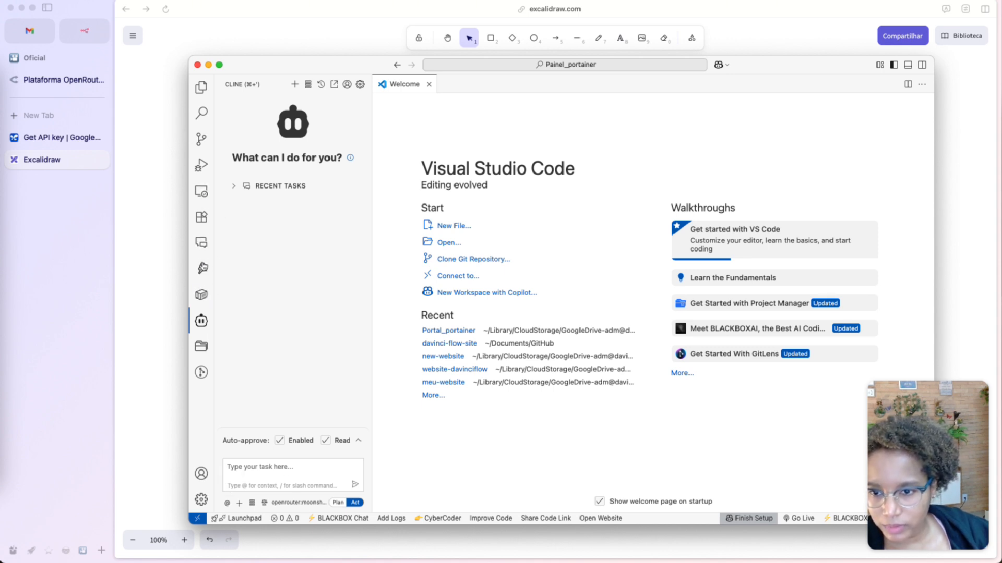
# Open the Blackbox extension, read its free Gemini 2.5 PRO requests announcement, and return to Excalidraw in the browser
pyautogui.click(201, 269)
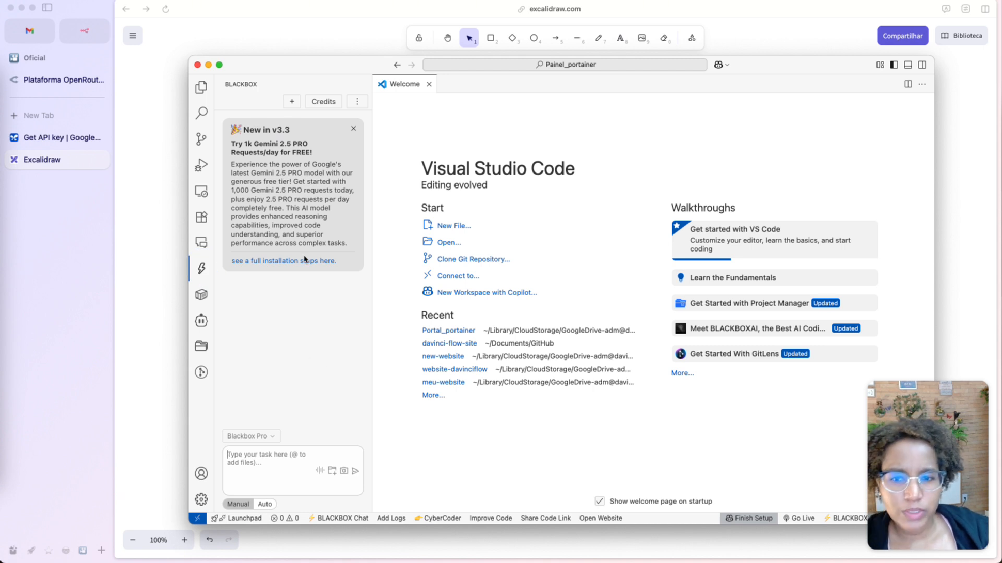
pyautogui.moveTo(233, 144); pyautogui.dragTo(302, 217)
pyautogui.click(293, 148)
pyautogui.click(292, 183)
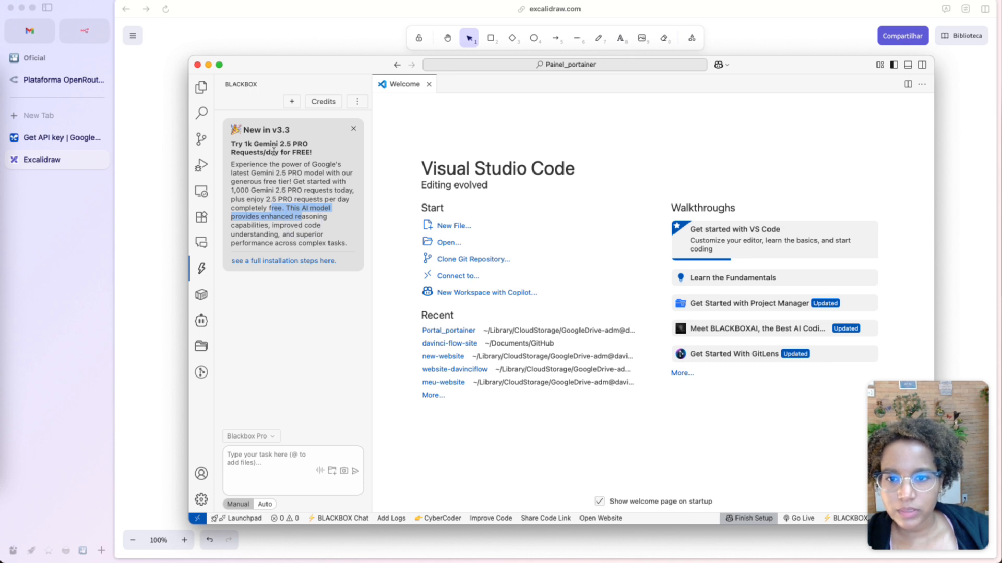
pyautogui.moveTo(274, 151); pyautogui.dragTo(249, 148)
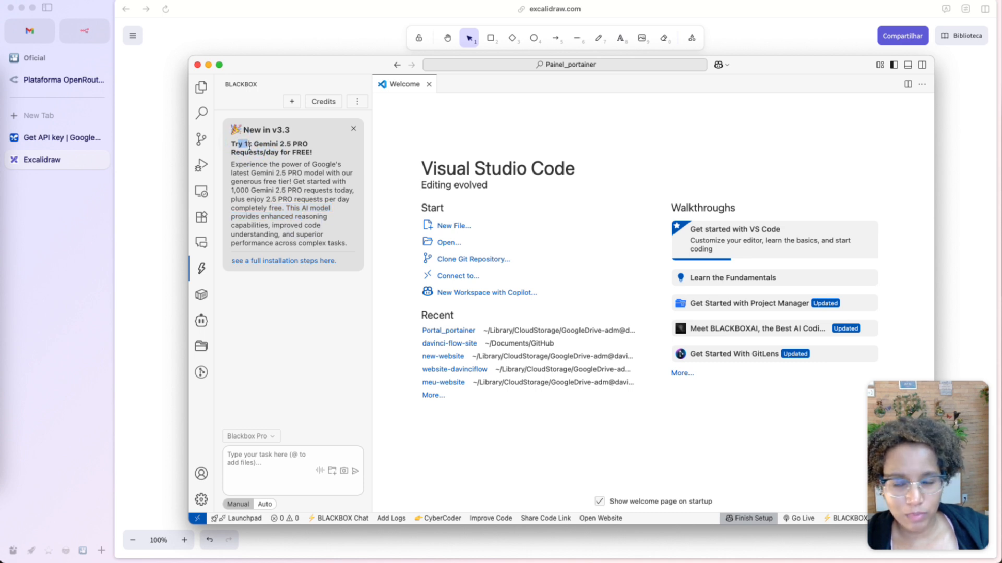
pyautogui.click(260, 186)
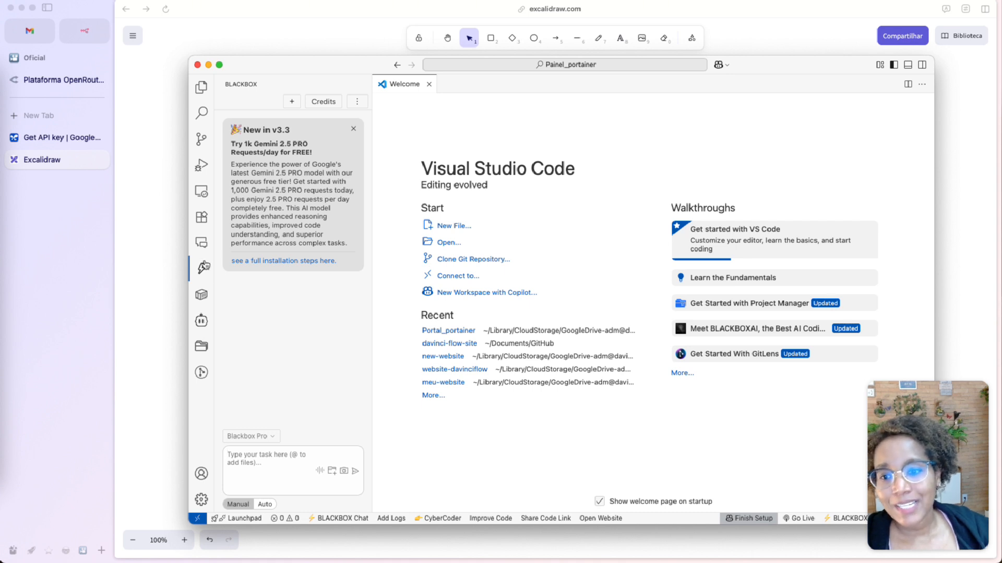
pyautogui.press('super+Tab')
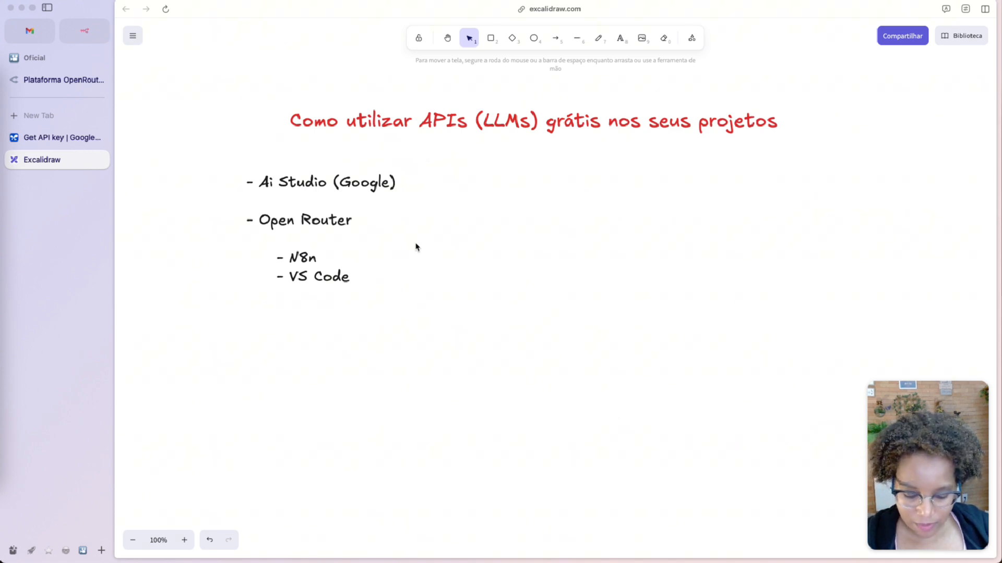
pyautogui.hotkey('alt', 'space')
pyautogui.write('se')
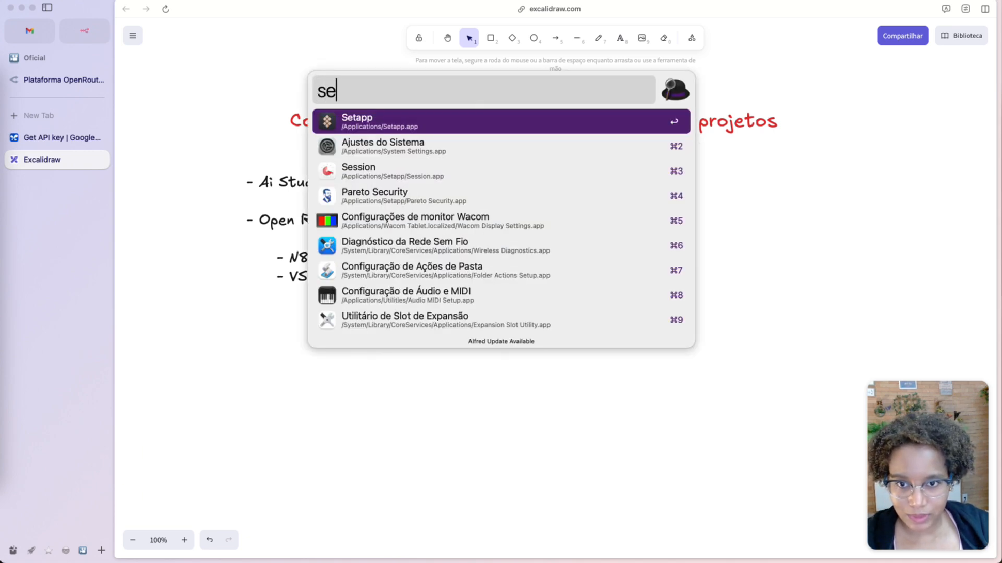
pyautogui.press('BackSpace')
pyautogui.press('BackSpace')
pyautogui.press('Escape')
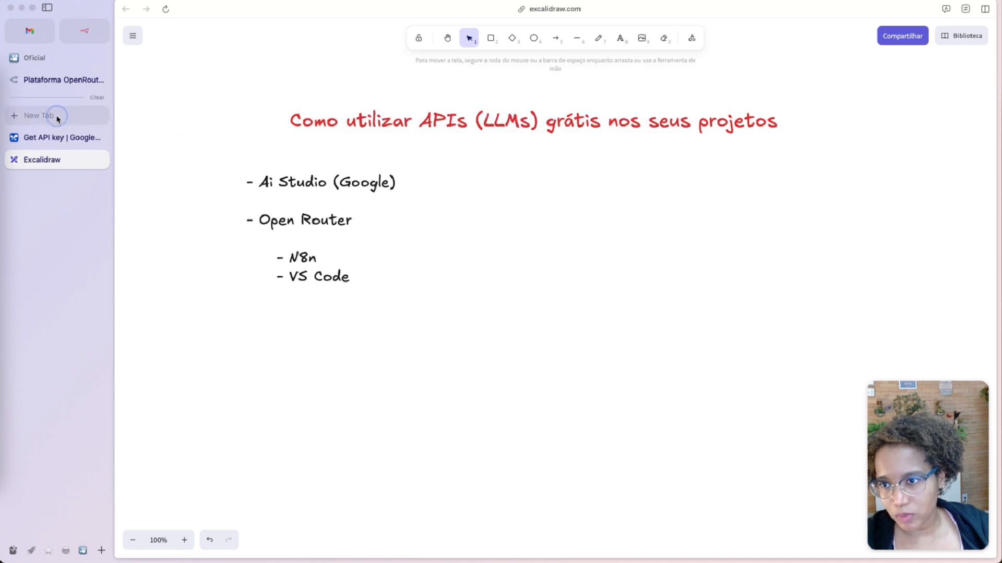
# Open the Setapp website in a new browser tab and view the Mac + iOS plan on its pricing page
pyautogui.click(38, 115)
pyautogui.write('seta')
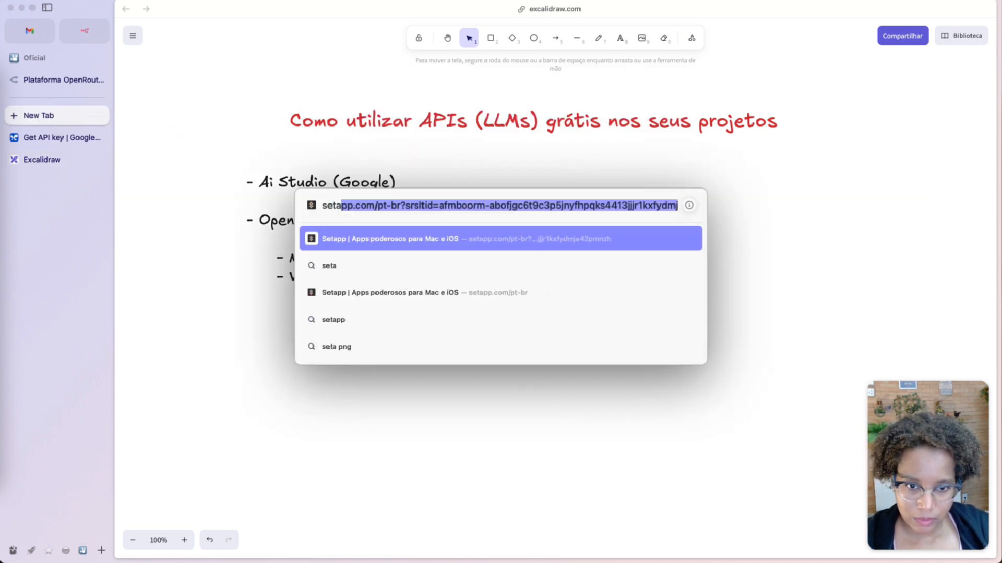
pyautogui.press('Return')
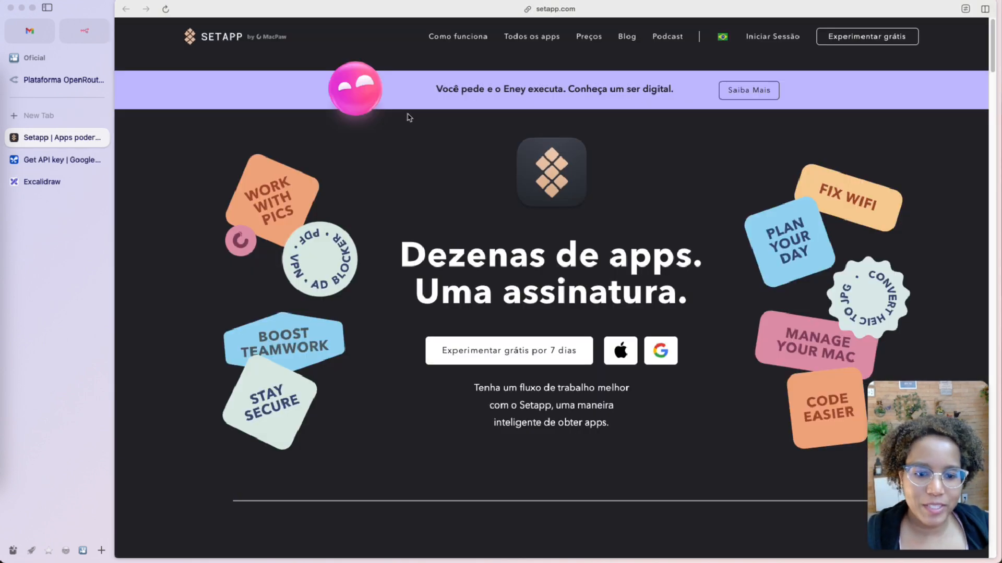
pyautogui.click(593, 42)
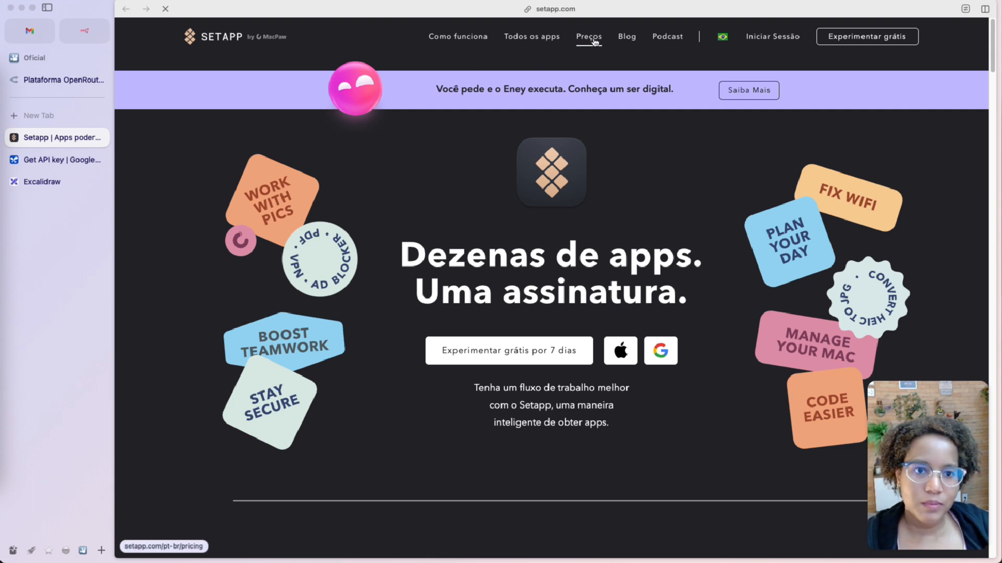
pyautogui.moveTo(479, 269); pyautogui.dragTo(564, 446)
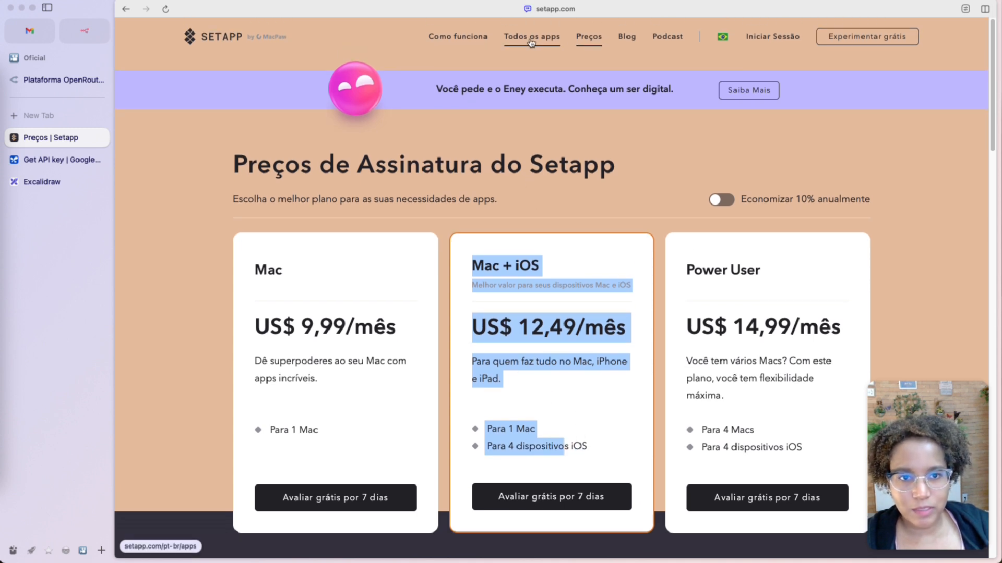
# Browse the full catalogue of apps included in Setapp
pyautogui.click(514, 42)
pyautogui.scroll(-10, 493, 318)
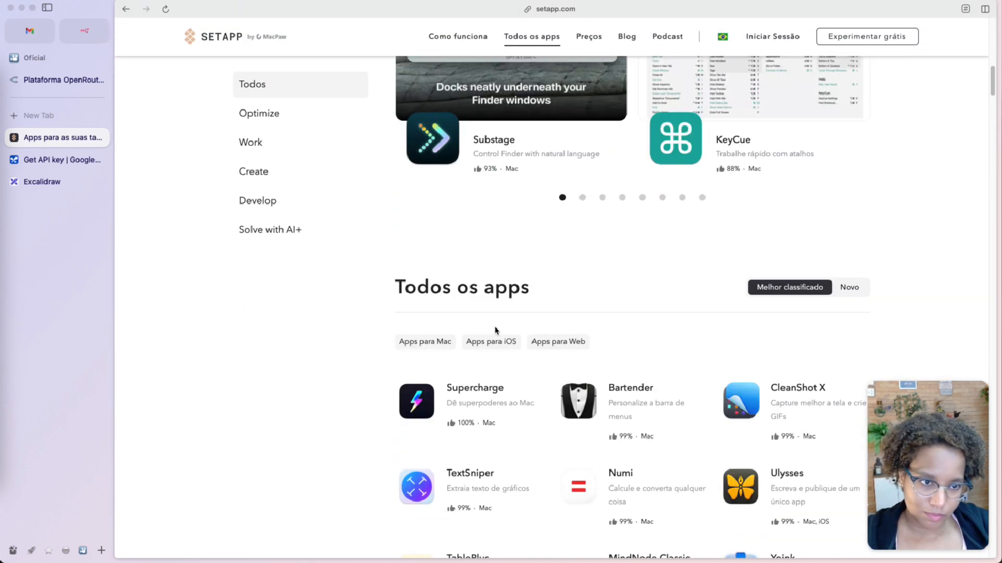
pyautogui.scroll(-10, 496, 330)
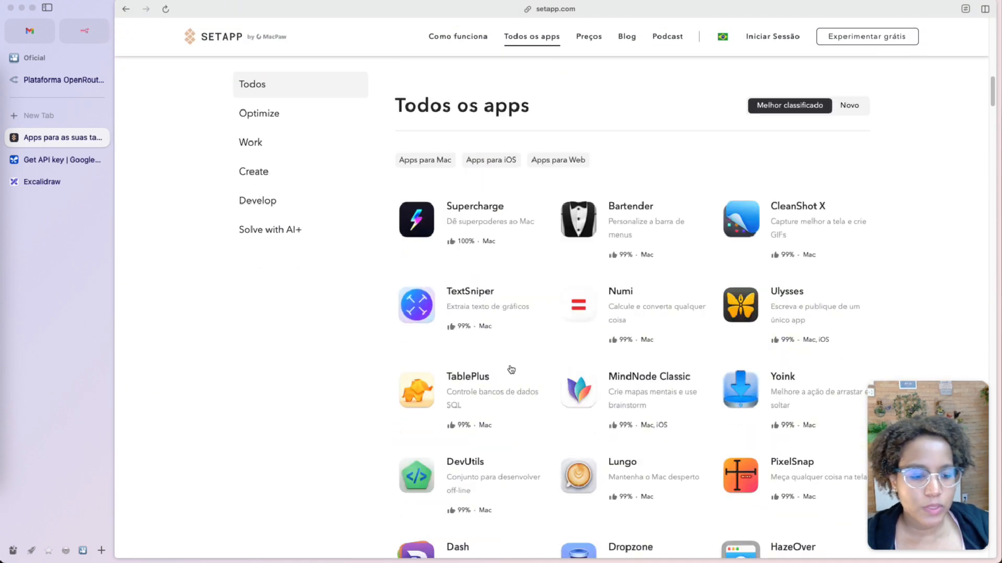
pyautogui.scroll(-10, 492, 355)
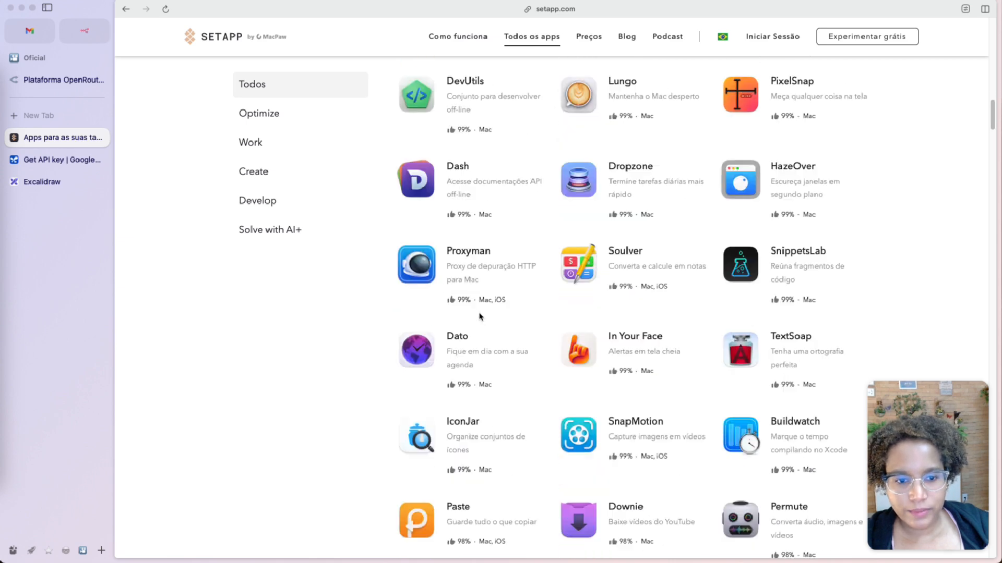
pyautogui.scroll(-15, 525, 323)
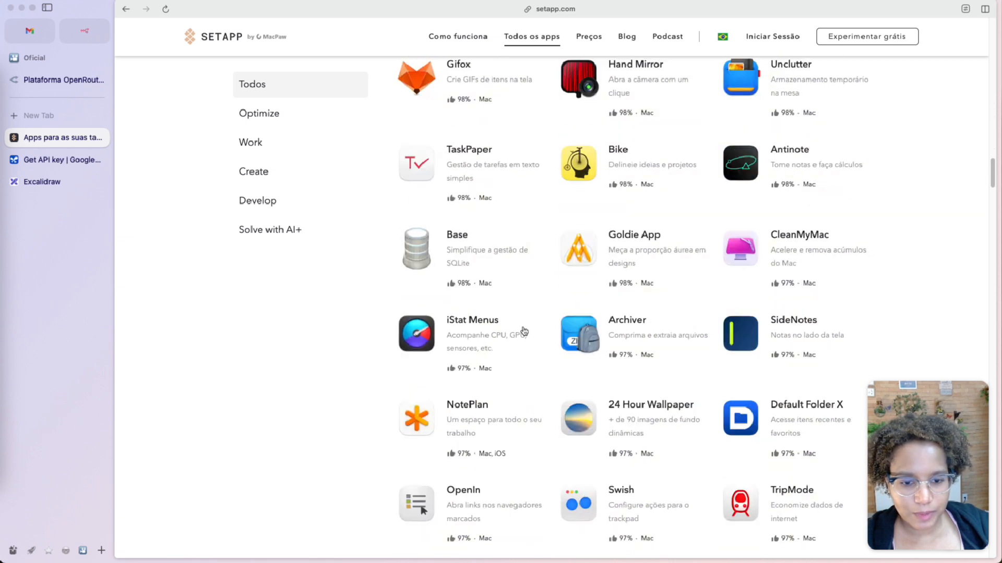
pyautogui.scroll(-5, 523, 331)
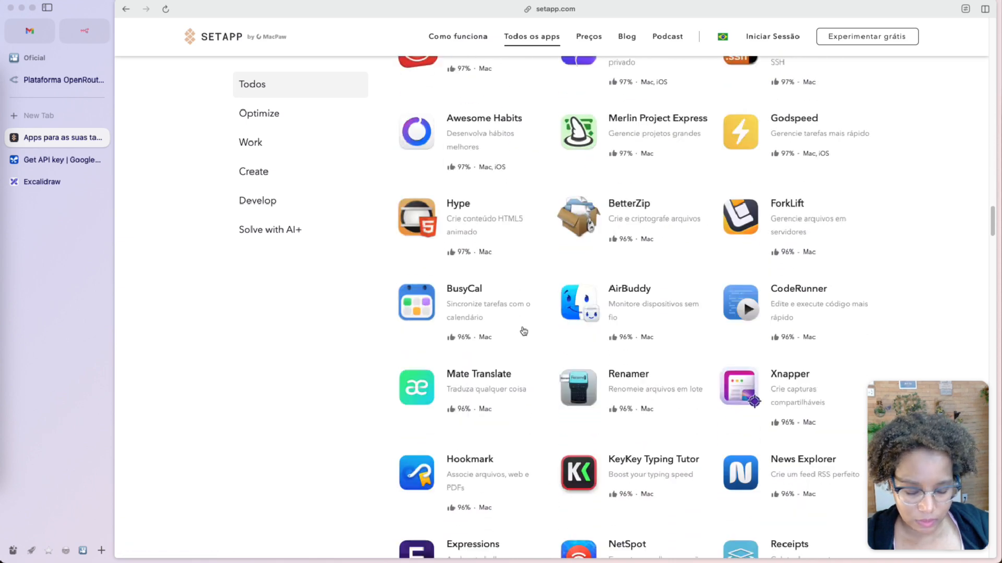
# Show the Solve with AI+ category in the Setapp catalogue and open the BoltAI app page
pyautogui.click(265, 230)
pyautogui.scroll(-4, 537, 332)
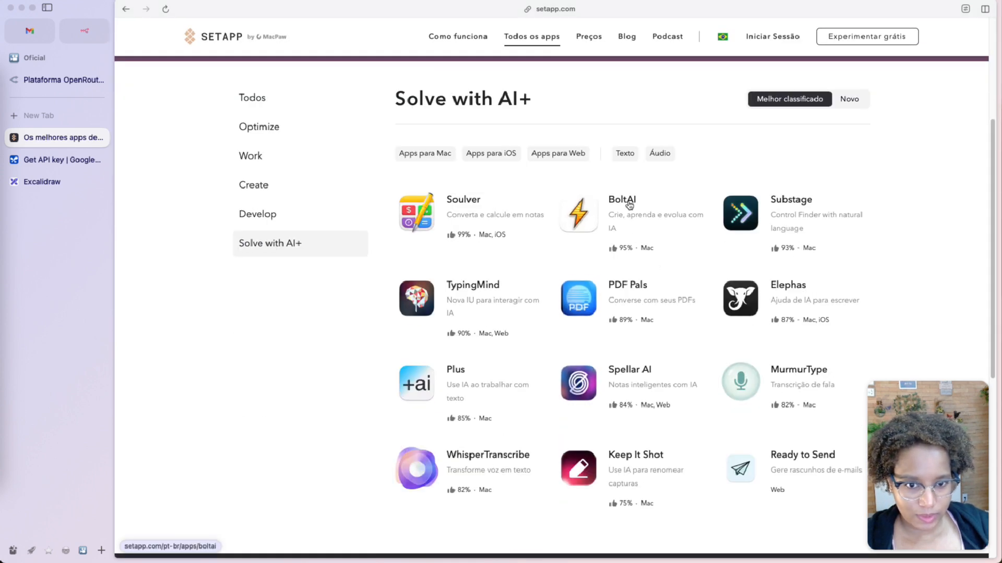
pyautogui.click(628, 205)
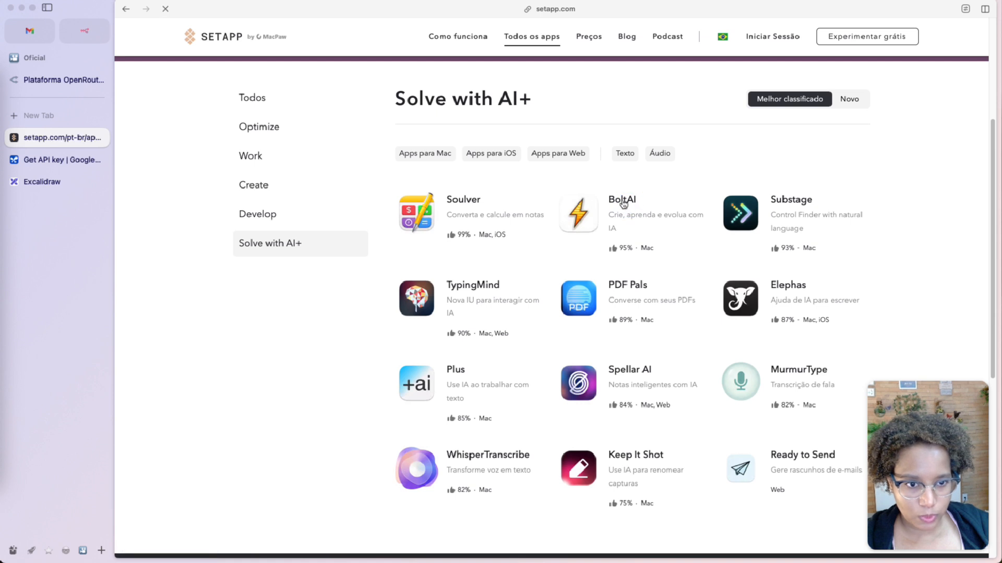
pyautogui.scroll(-1, 433, 276)
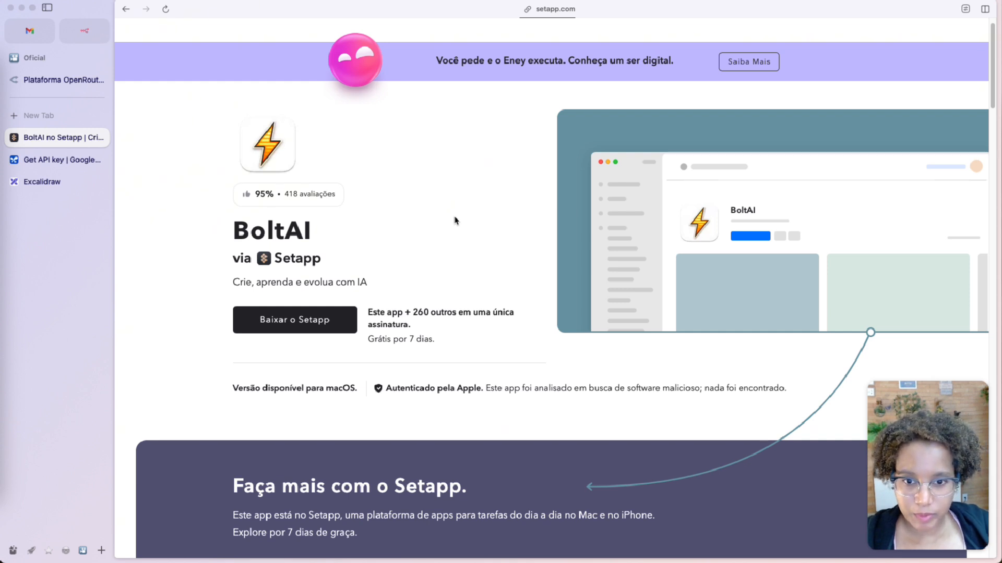
# Launch the BoltAI desktop app
pyautogui.hotkey('alt', 'space')
pyautogui.write('bolt')
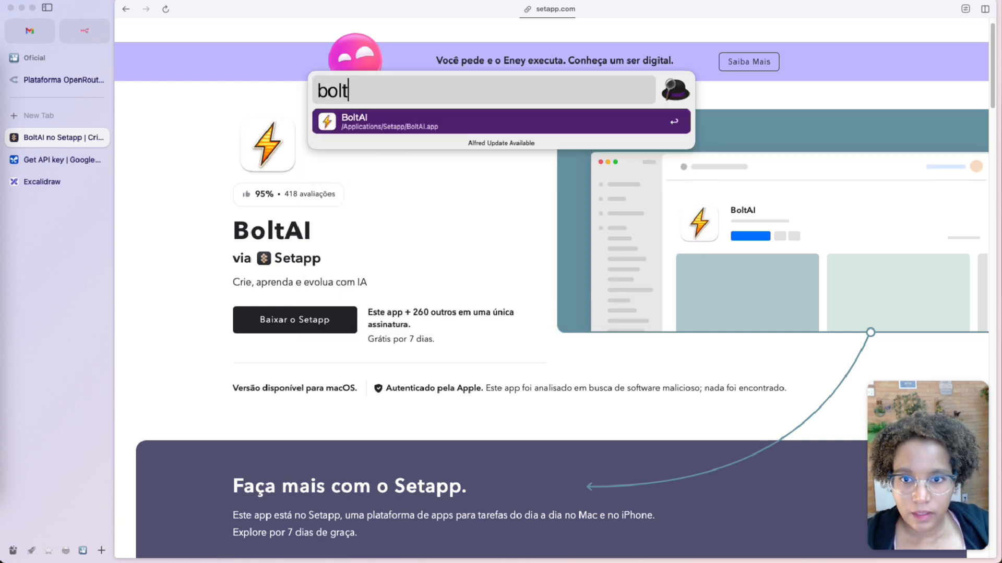
pyautogui.press('Return')
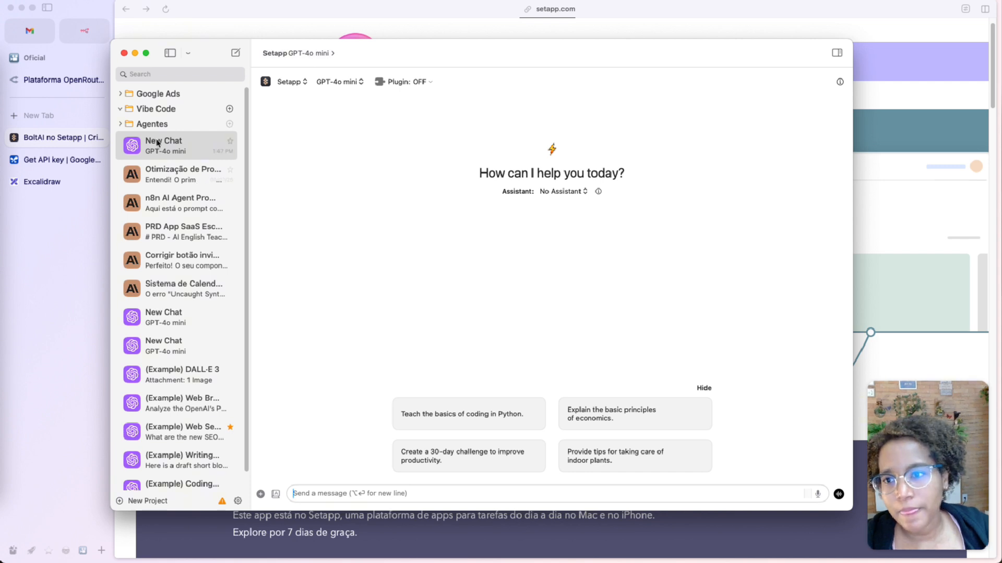
# Open the new chat's settings from its full model view and set the API provider to OpenRouter
pyautogui.click(310, 53)
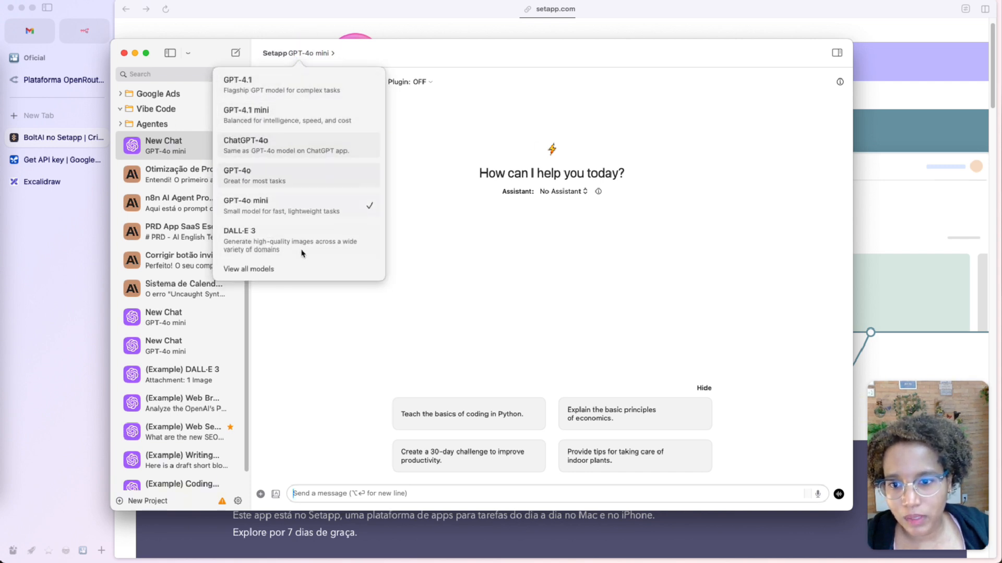
pyautogui.click(259, 269)
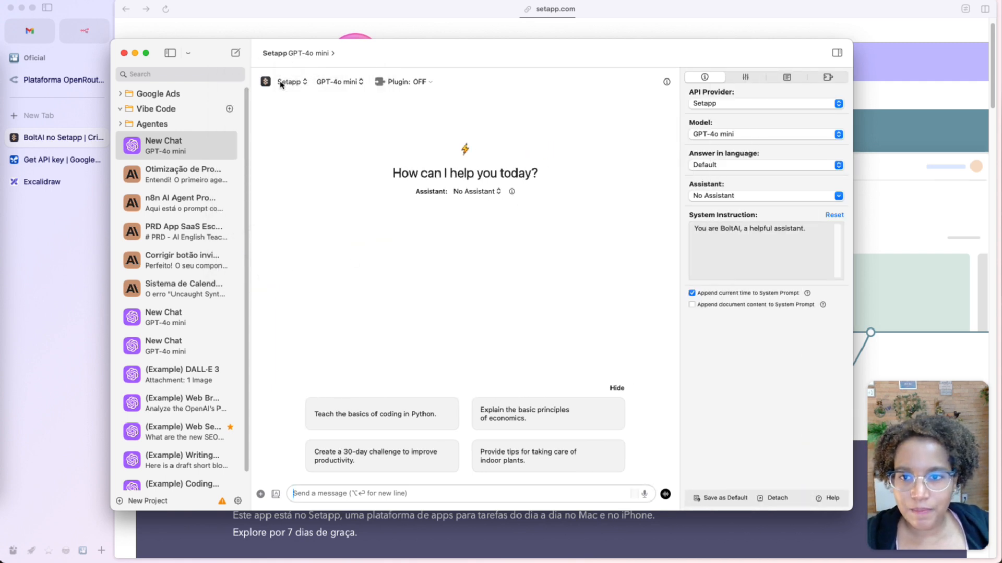
pyautogui.moveTo(441, 59); pyautogui.dragTo(565, 72)
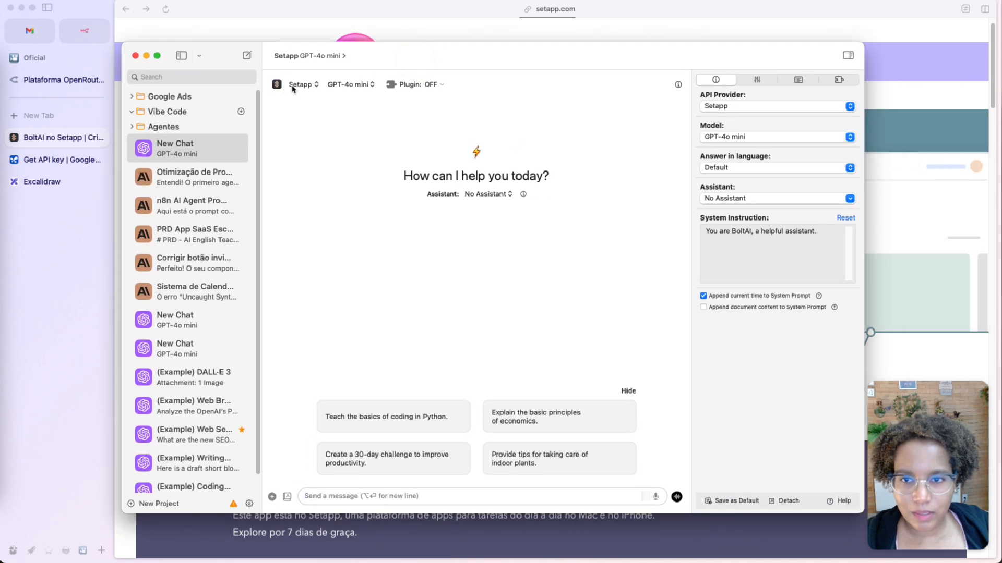
pyautogui.click(759, 108)
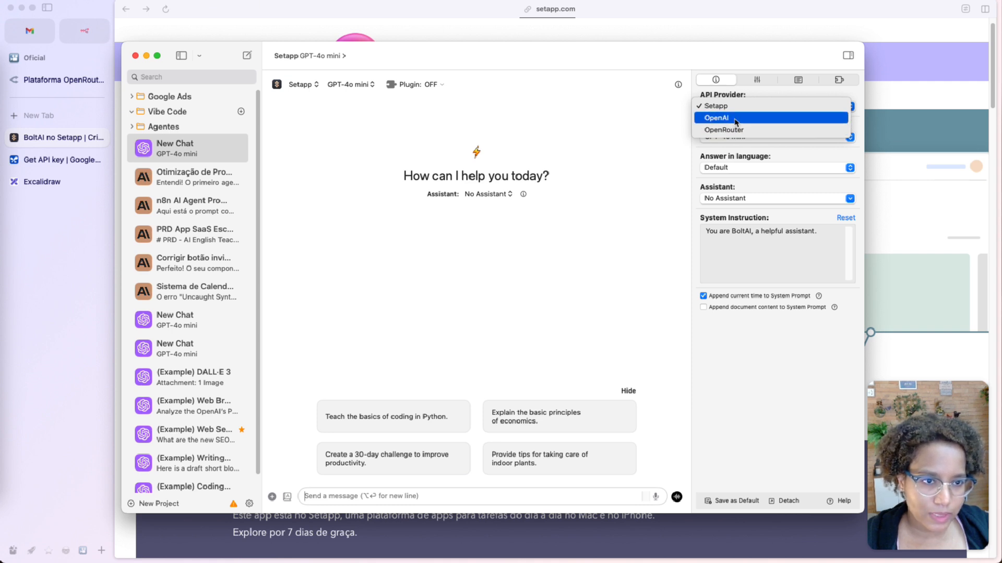
pyautogui.click(752, 131)
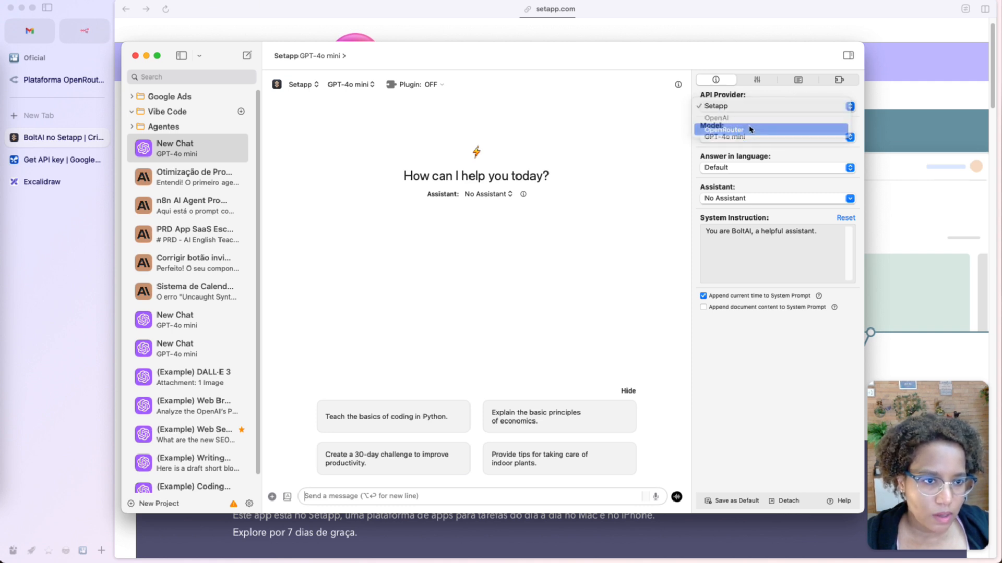
# View the OpenRouter models available for the chat and reduce the BoltAI window's height
pyautogui.click(772, 137)
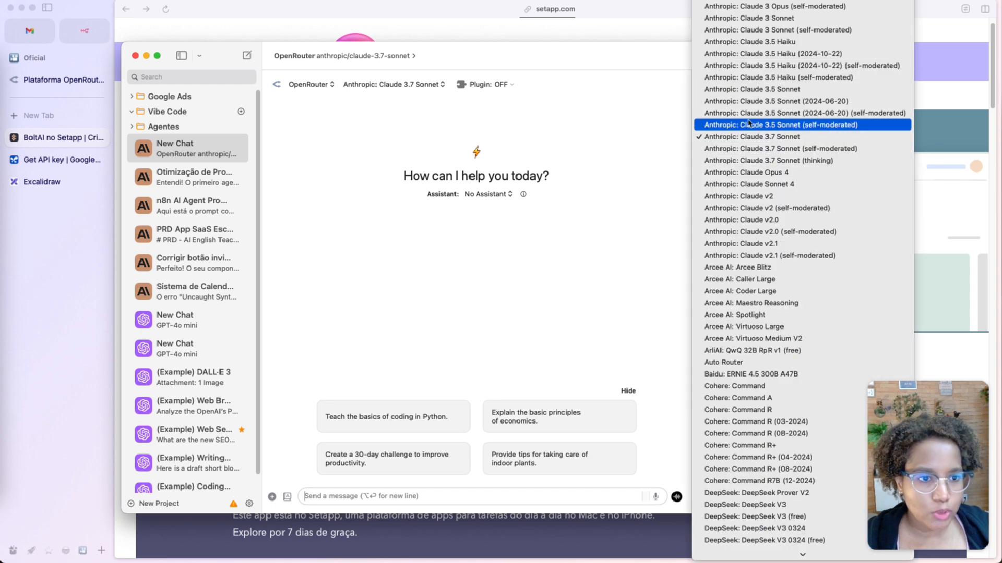
pyautogui.click(630, 228)
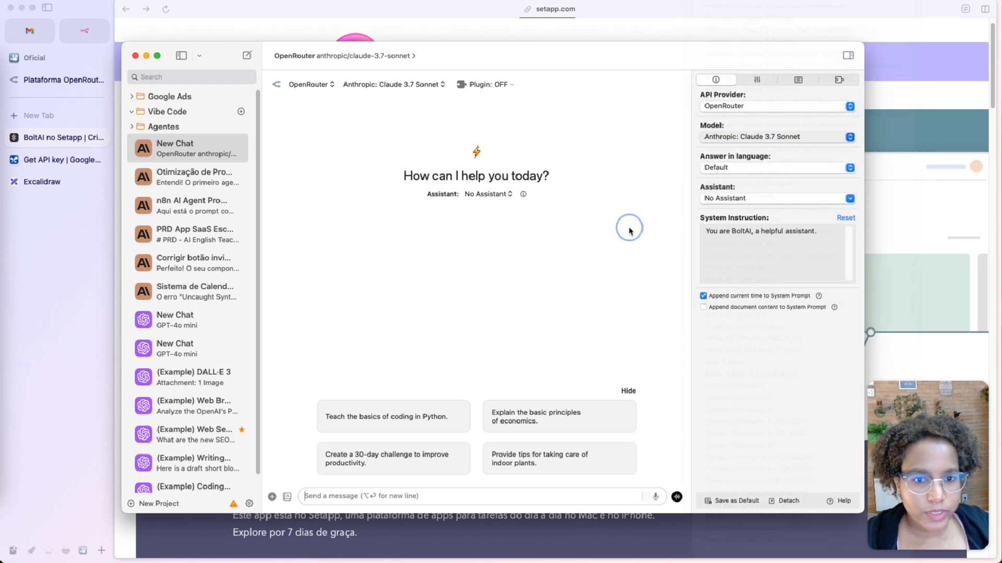
pyautogui.click(318, 496)
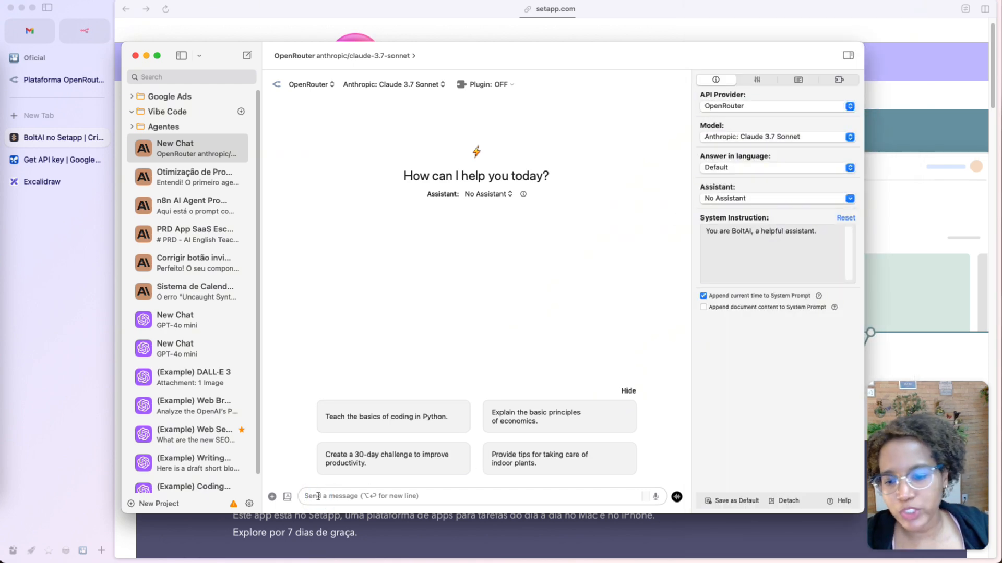
pyautogui.moveTo(860, 511); pyautogui.dragTo(864, 464)
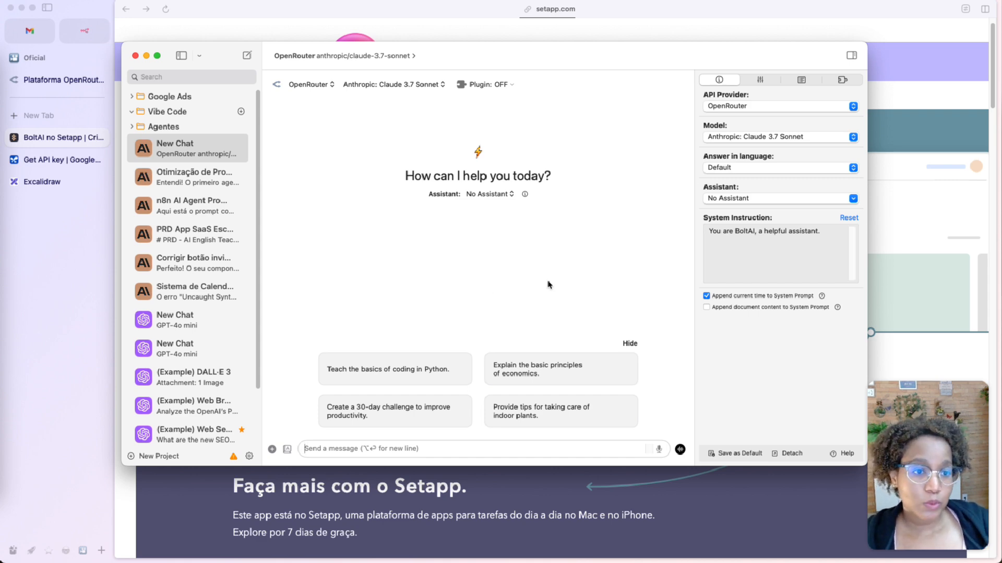
# Examine the chat's API provider options and the range of OpenRouter models, including the Anthropic Claude and free ones
pyautogui.click(789, 138)
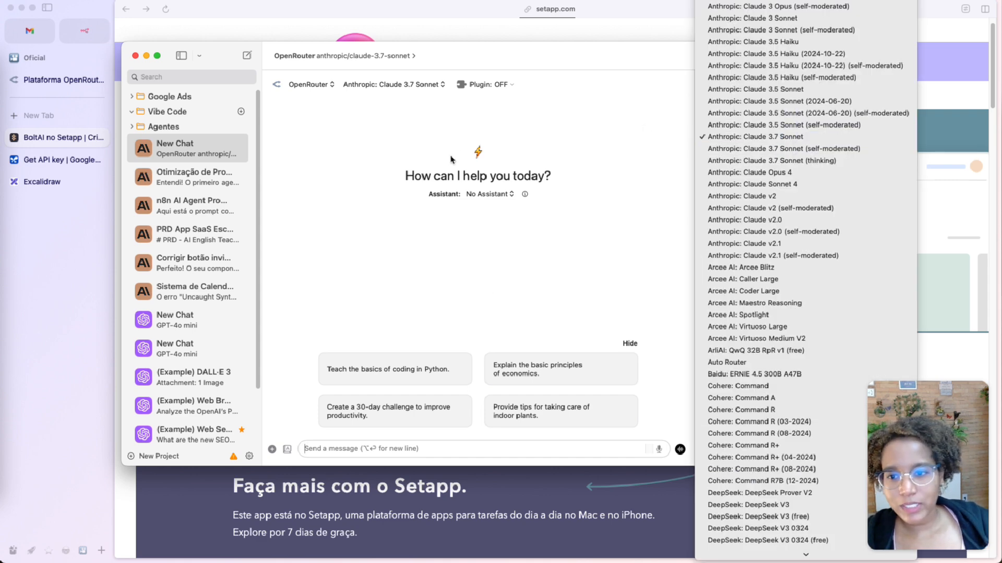
pyautogui.click(789, 138)
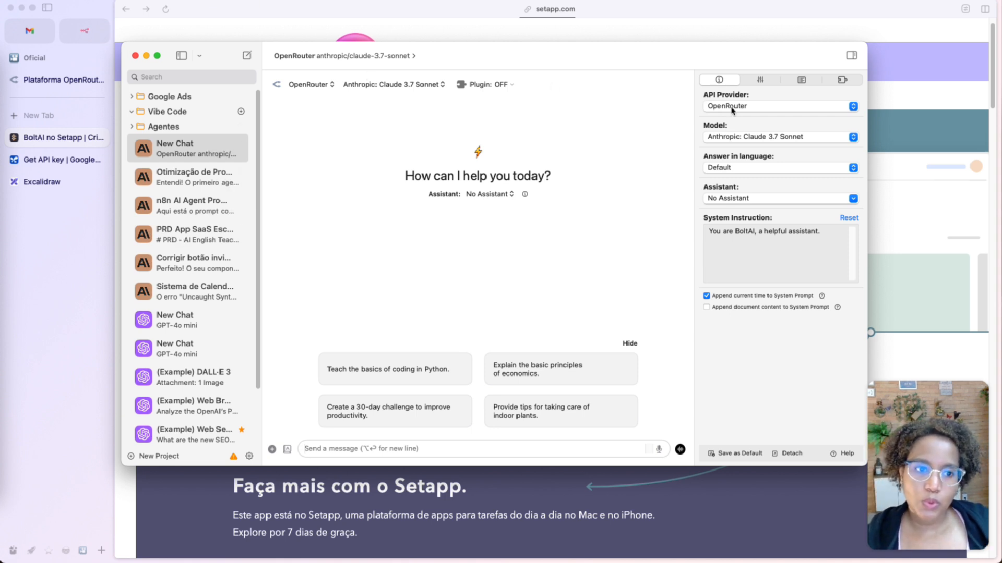
pyautogui.click(745, 138)
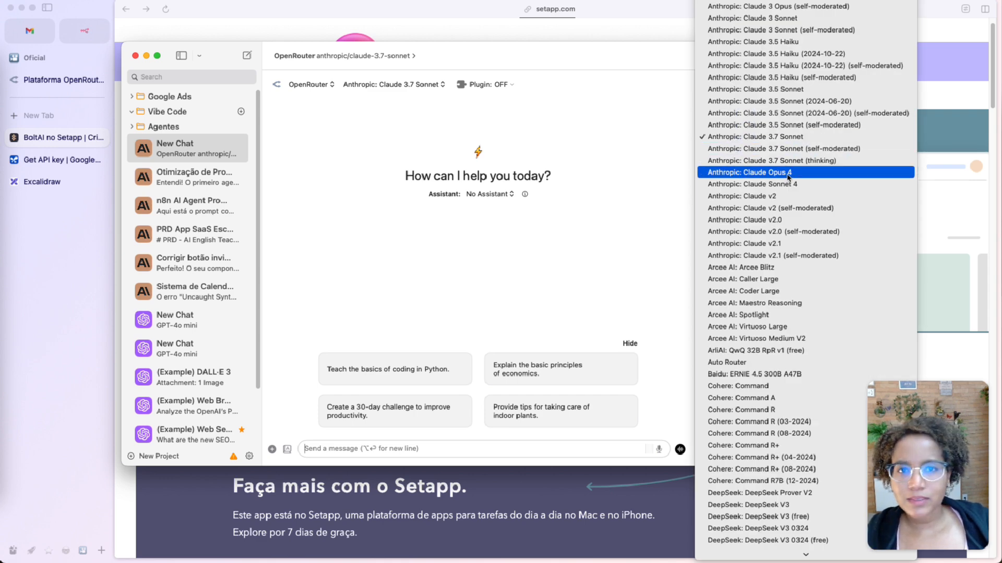
pyautogui.click(761, 137)
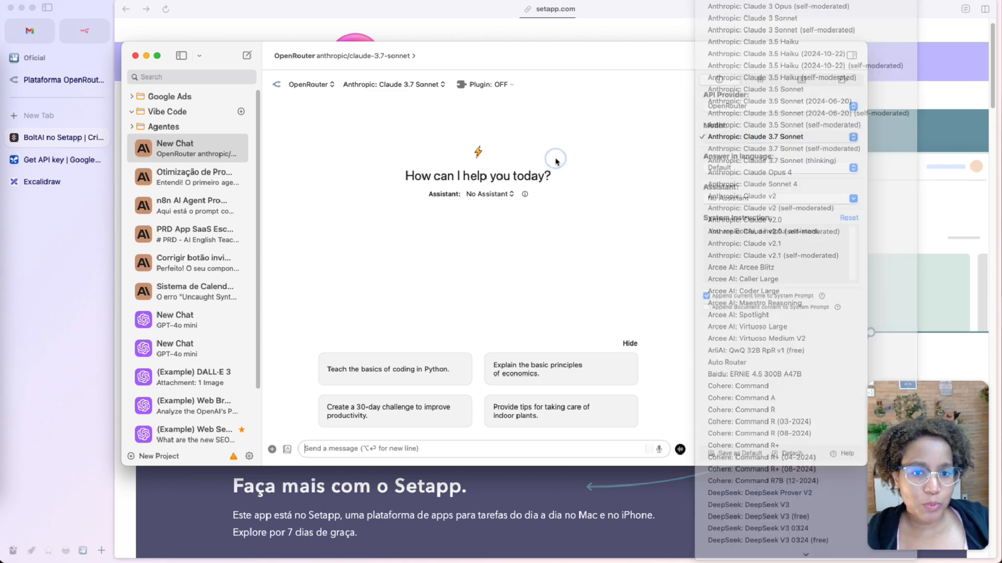
pyautogui.click(812, 138)
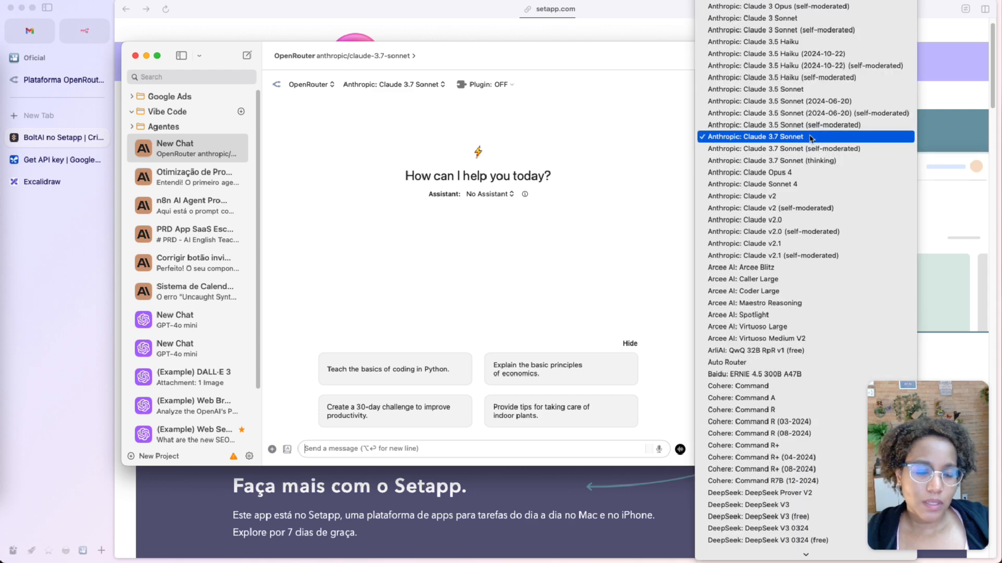
pyautogui.click(702, 138)
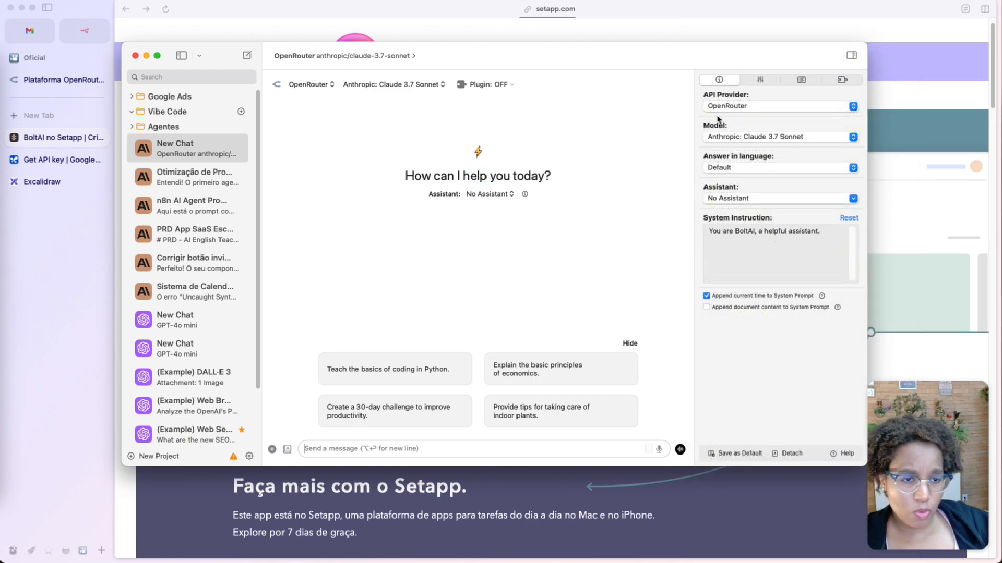
pyautogui.click(729, 106)
pyautogui.click(739, 124)
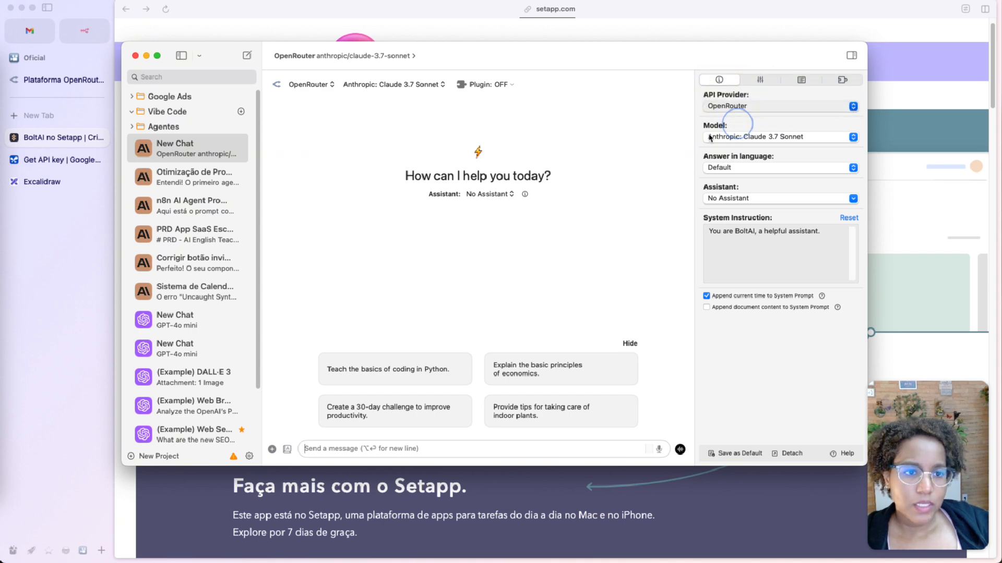
pyautogui.click(765, 137)
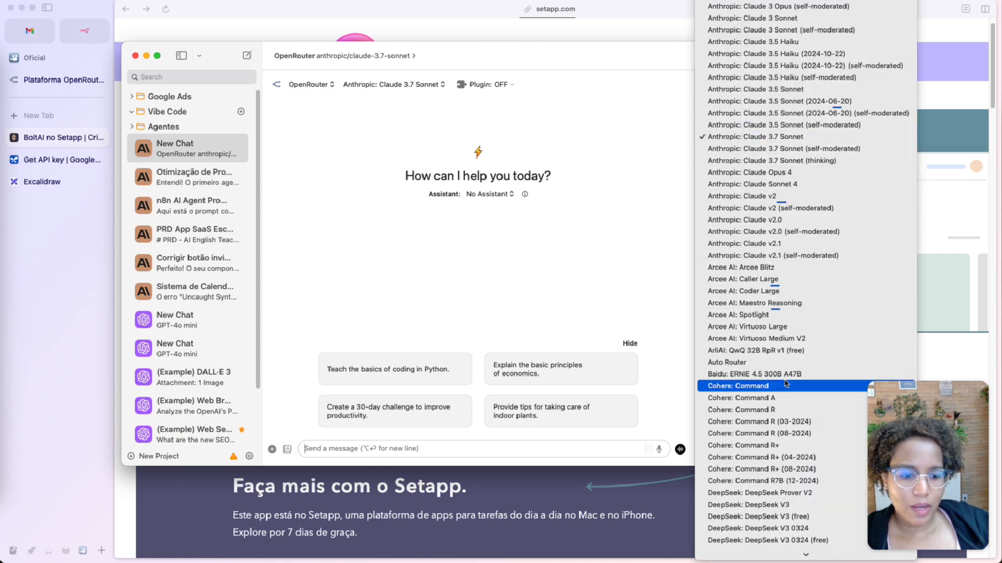
pyautogui.scroll(-10, 775, 386)
pyautogui.click(570, 211)
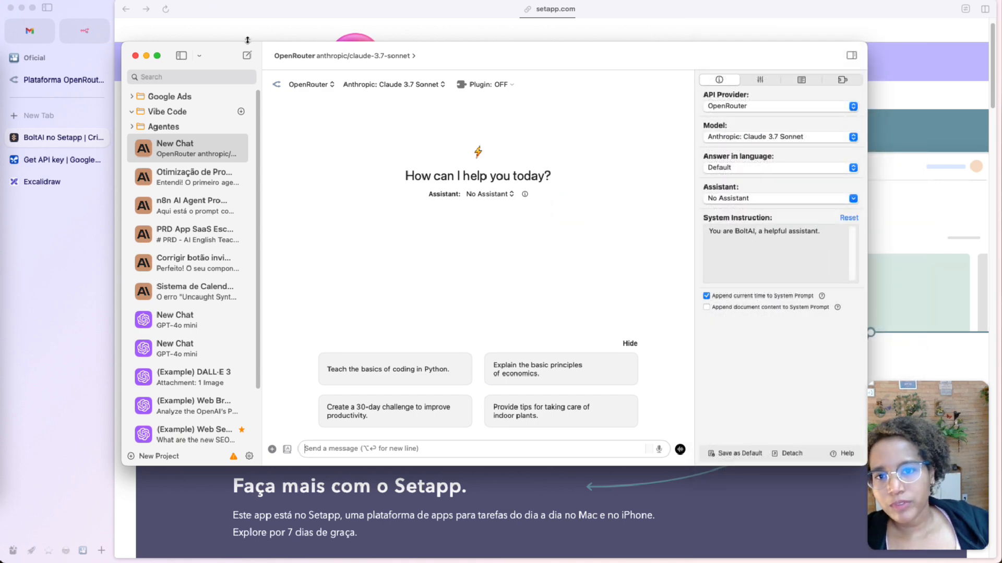
pyautogui.click(342, 450)
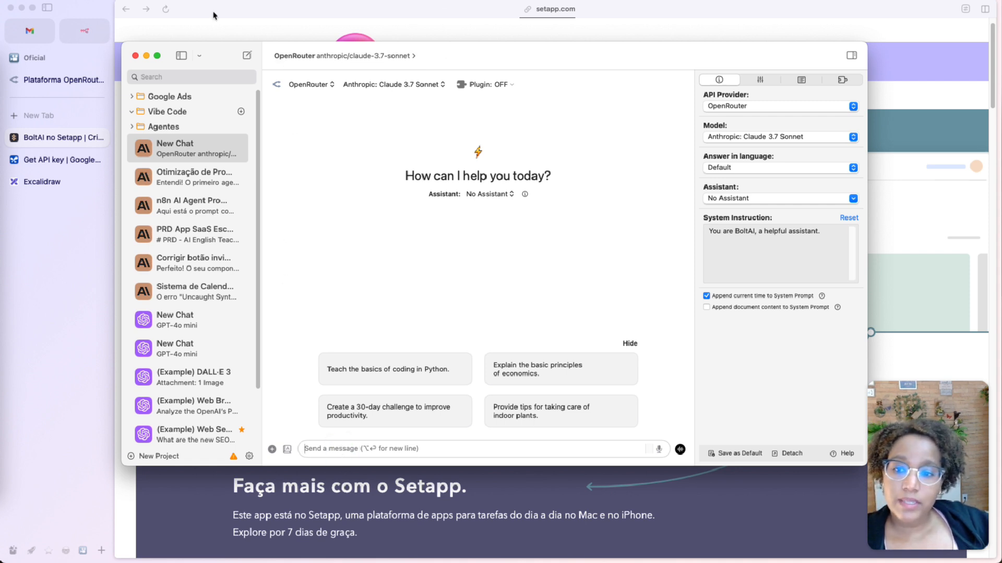
# Switch to the Excalidraw board in the browser and add the line "- Bolt Ai" below "- Open Router" in the list
pyautogui.click(35, 236)
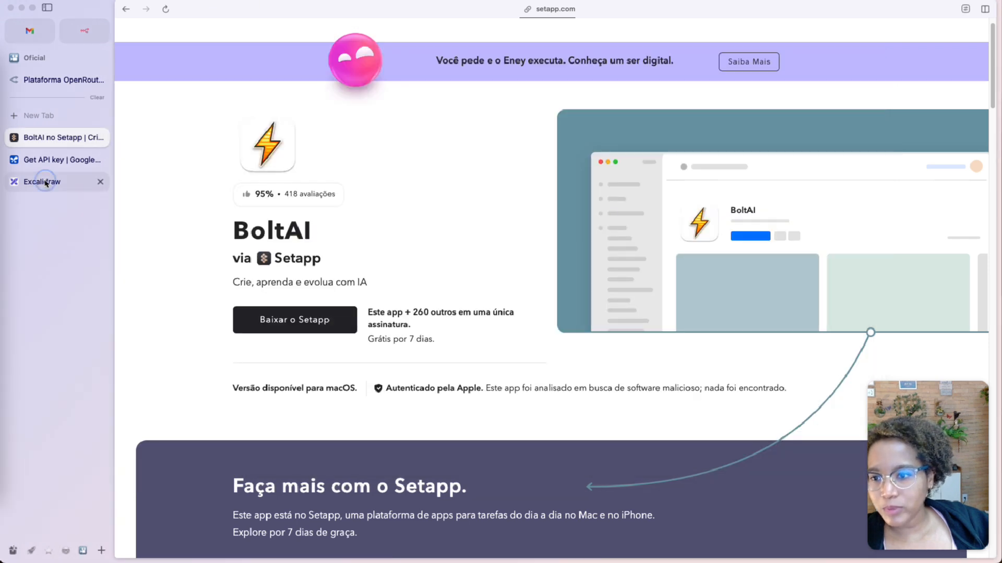
pyautogui.click(42, 181)
pyautogui.click(343, 221)
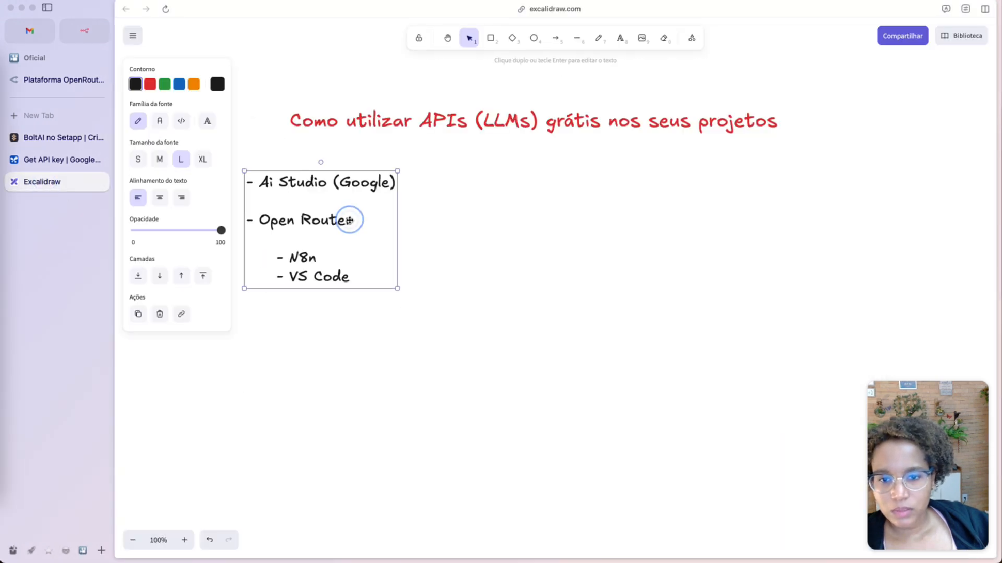
pyautogui.doubleClick(343, 221)
pyautogui.click(355, 220)
pyautogui.press('Return')
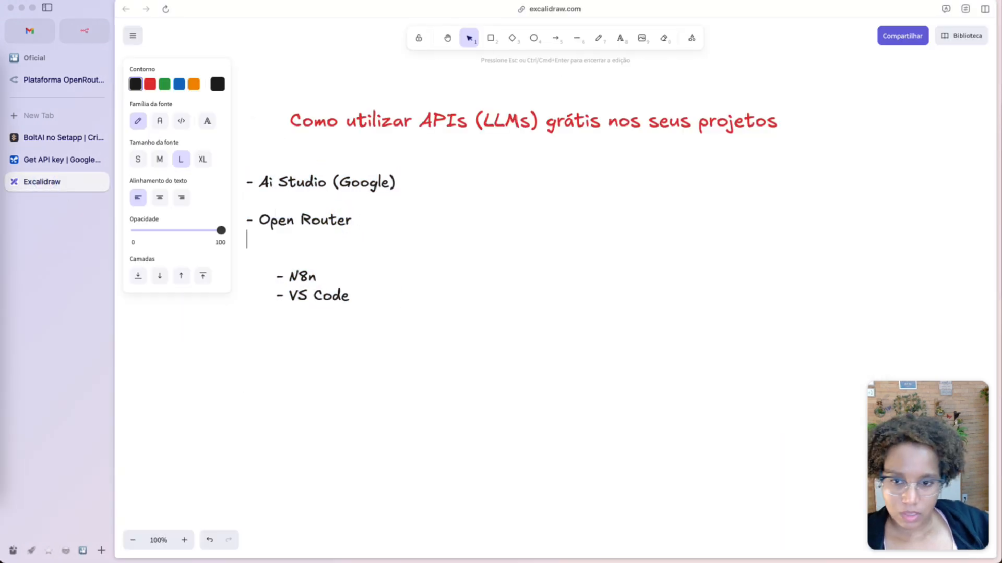
pyautogui.press('Return')
pyautogui.write('- Bo')
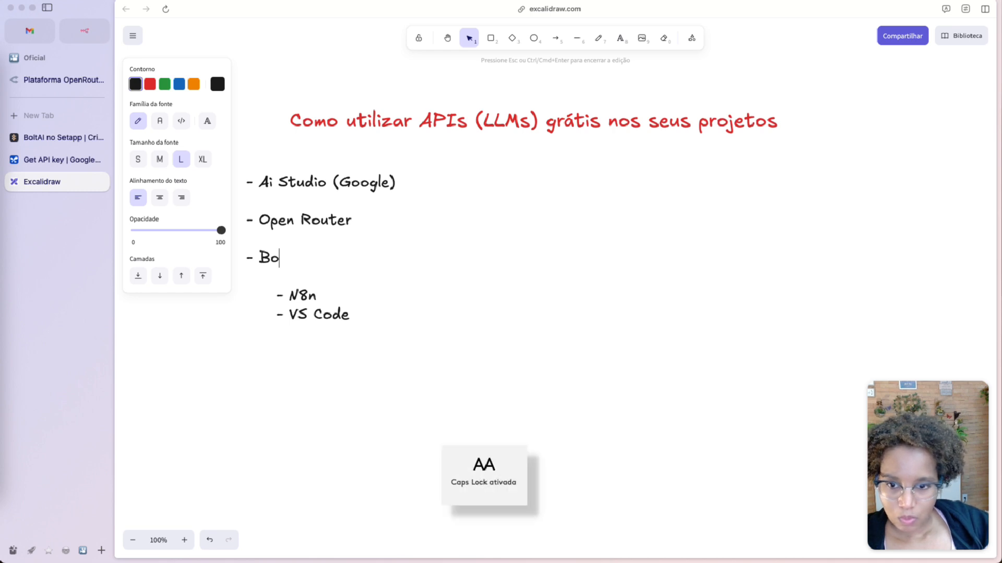
pyautogui.write('lt Ai')
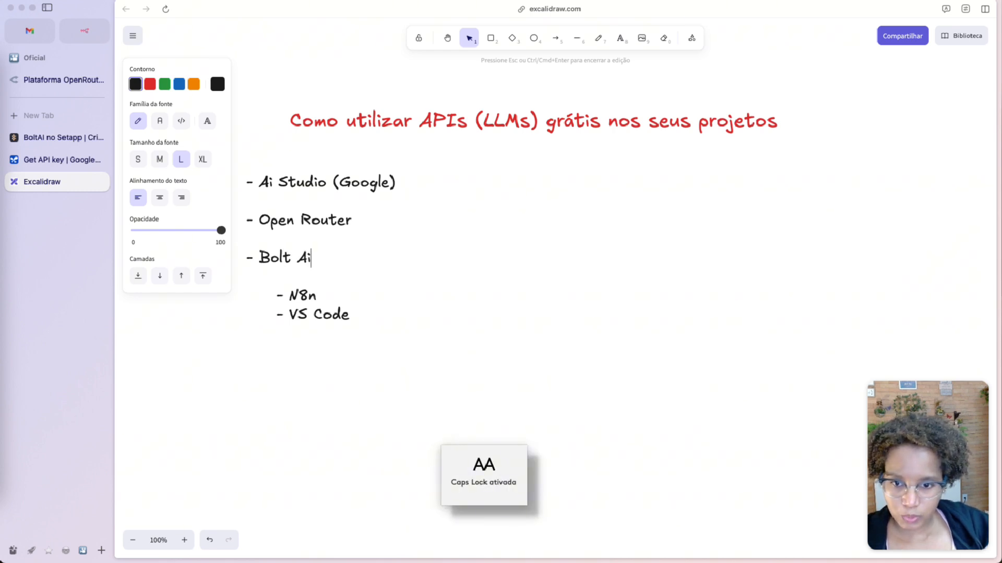
pyautogui.click(446, 313)
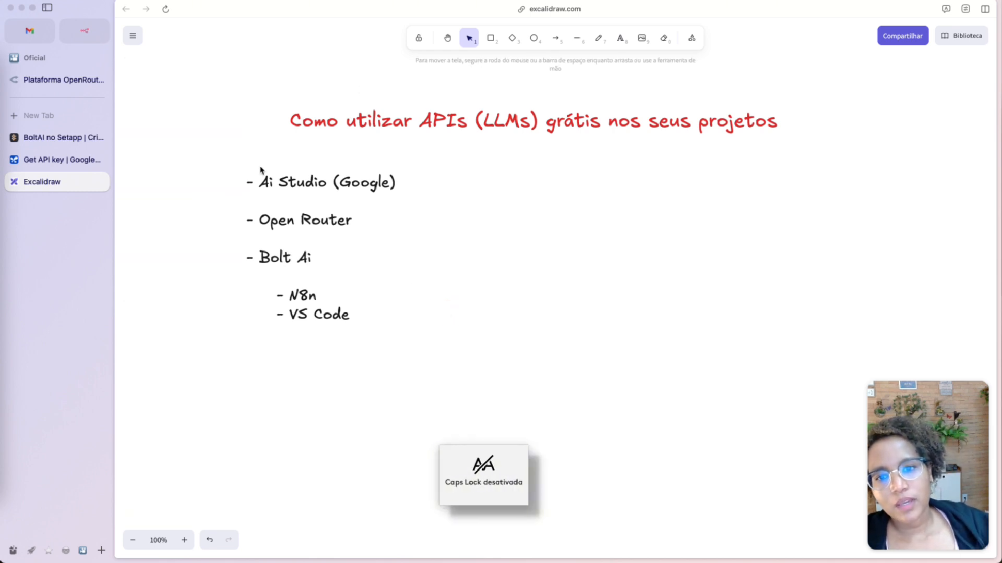